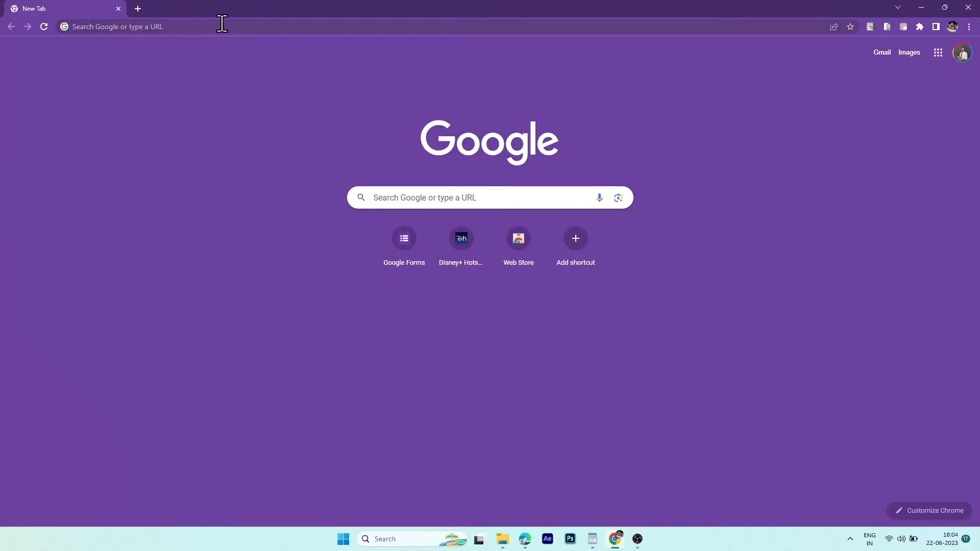
- Go to forms.google.com and start a new blank form
{"action": "left_click", "coordinate": [222, 23]}
{"action": "type", "text": "forms.google.com"}
{"action": "key", "text": "Return"}
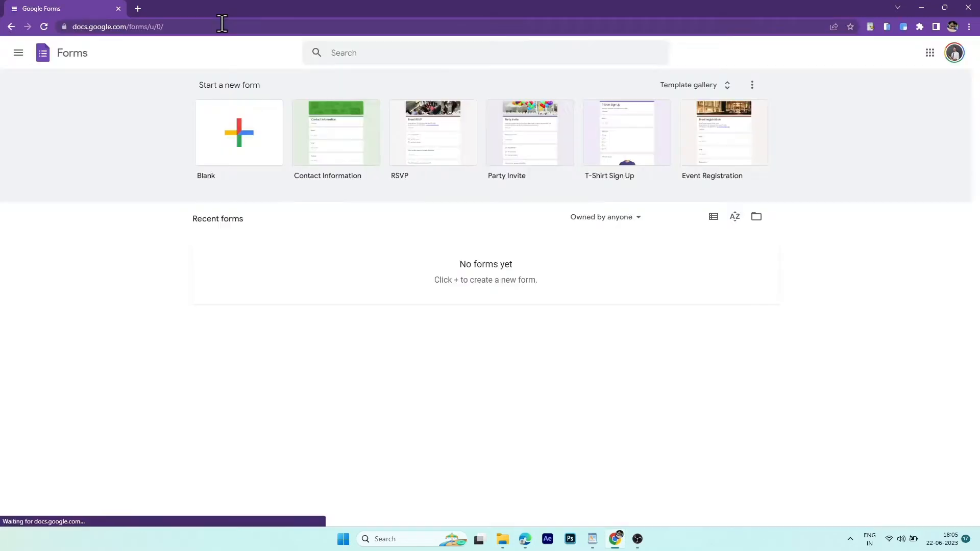
{"action": "left_click", "coordinate": [214, 132]}
- Title the form 'Jack IEP Goals 2023'
{"action": "left_click", "coordinate": [487, 127]}
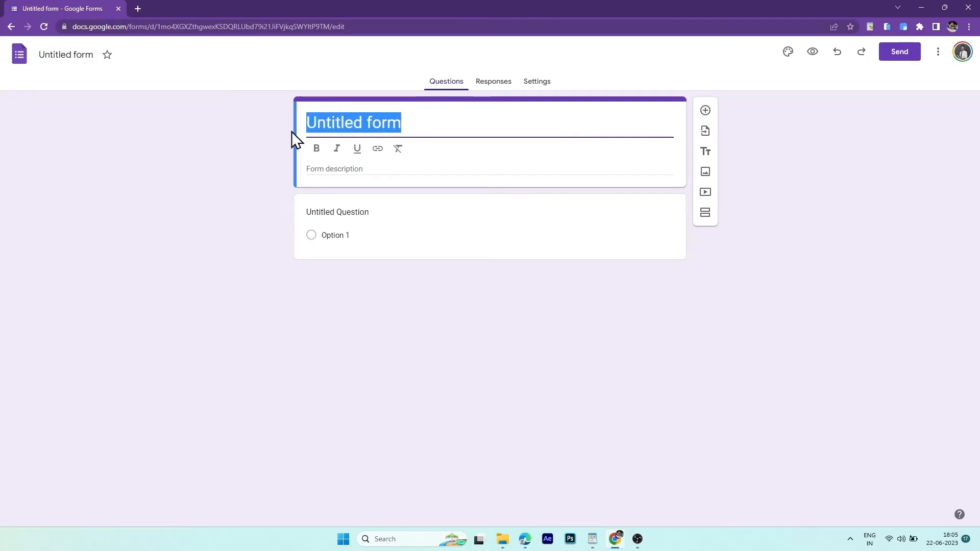
{"action": "type", "text": "Jac"}
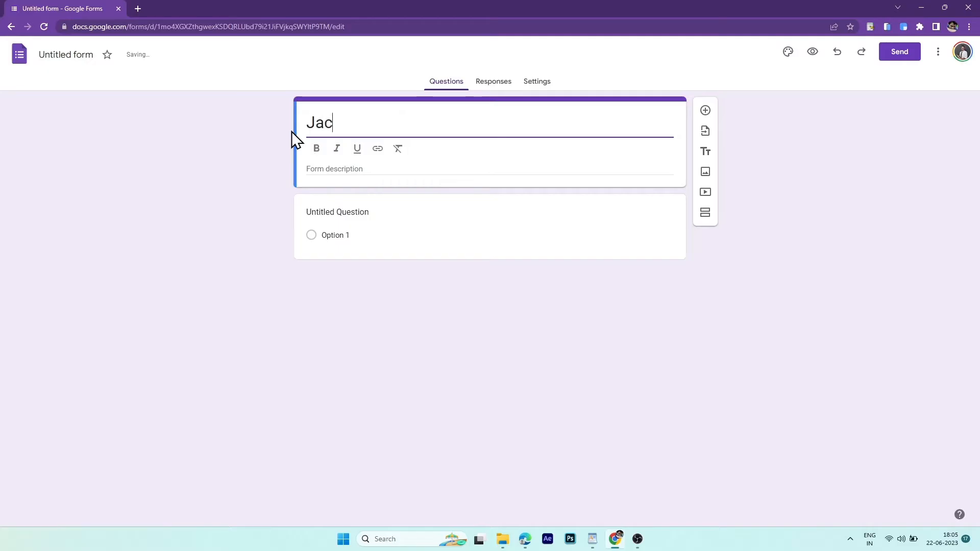
{"action": "type", "text": "k IEP Goals 2023-24"}
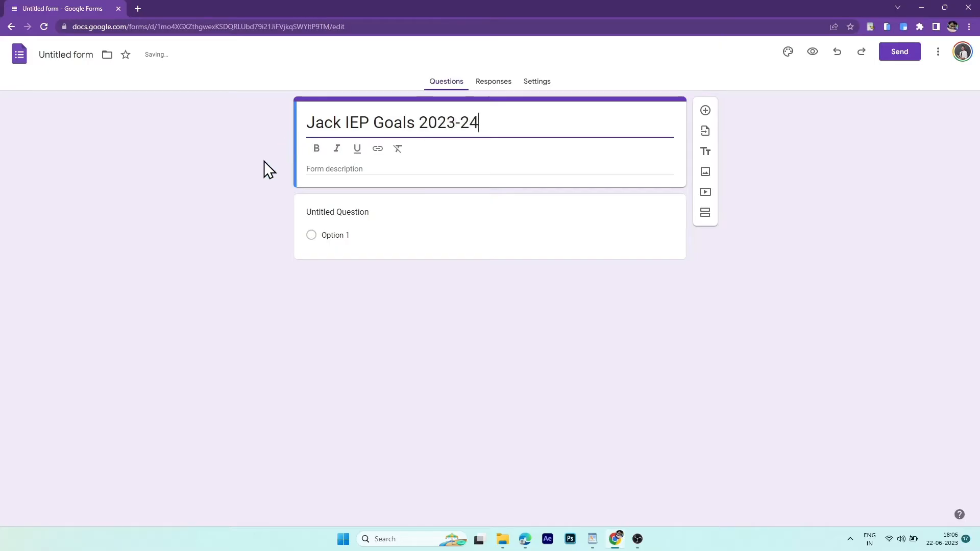
{"action": "left_click", "coordinate": [240, 183]}
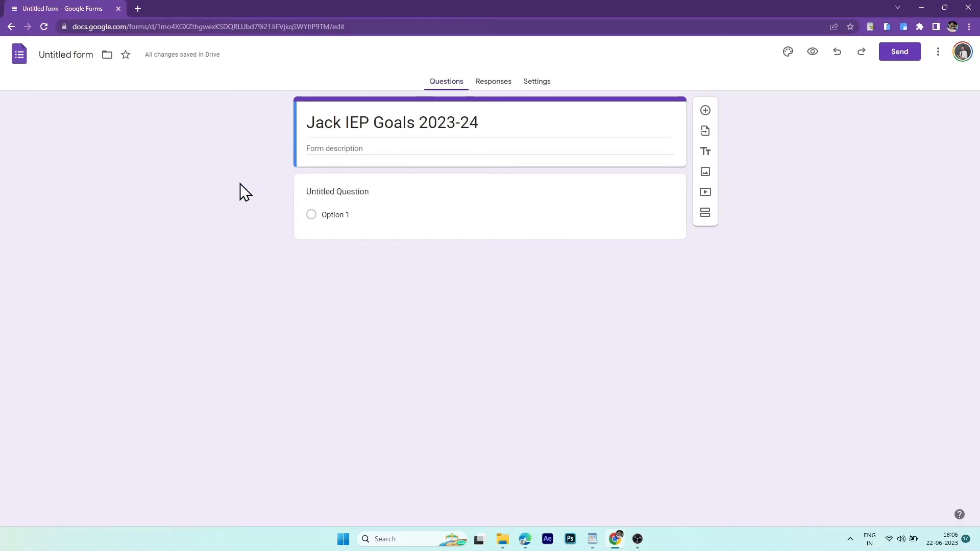
{"action": "left_click", "coordinate": [313, 187]}
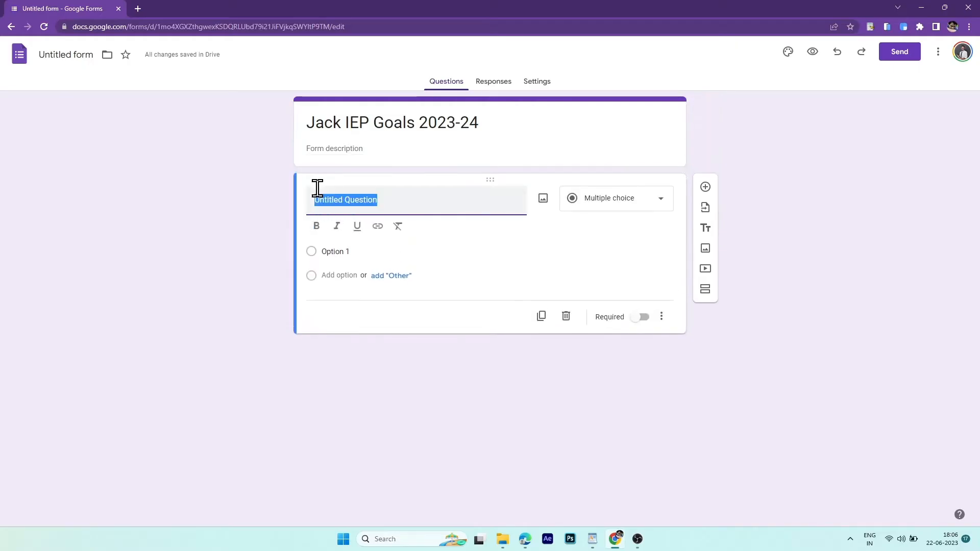
- Make the first question a short-answer question titled 'Password'
{"action": "type", "text": "Passwor"}
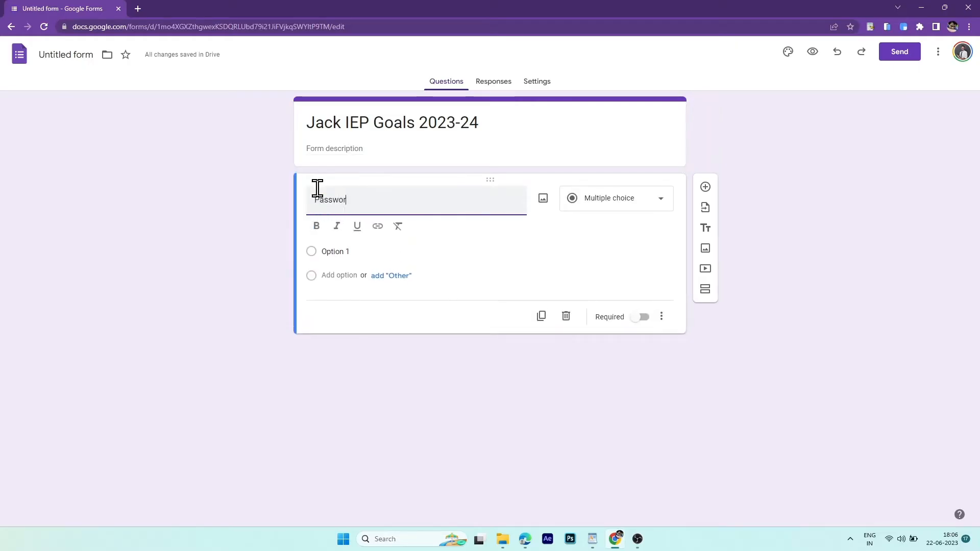
{"action": "type", "text": "d"}
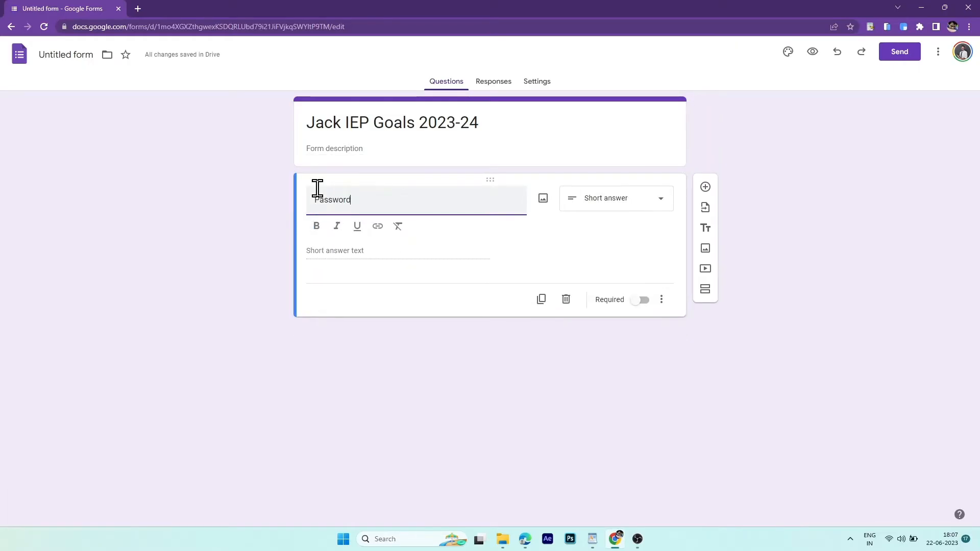
{"action": "left_click", "coordinate": [645, 197]}
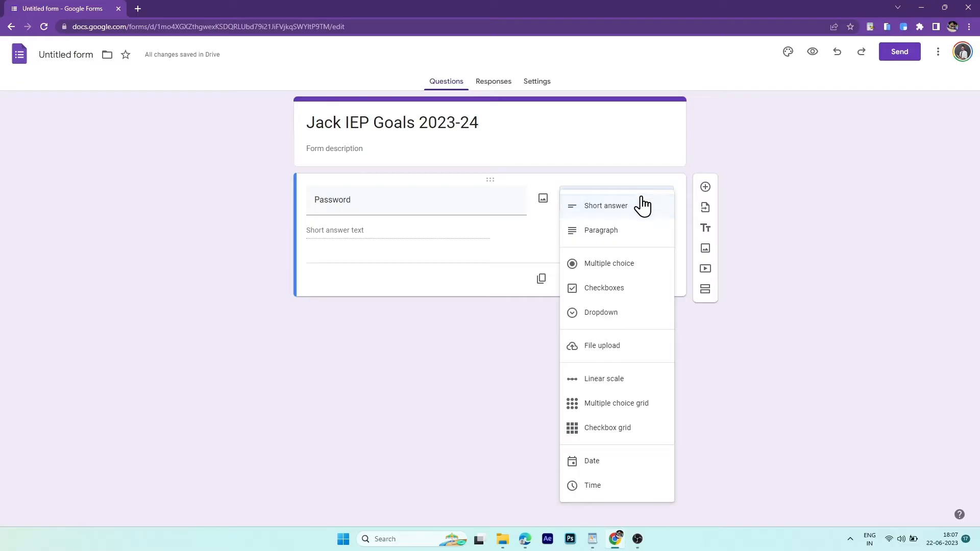
{"action": "left_click", "coordinate": [645, 205]}
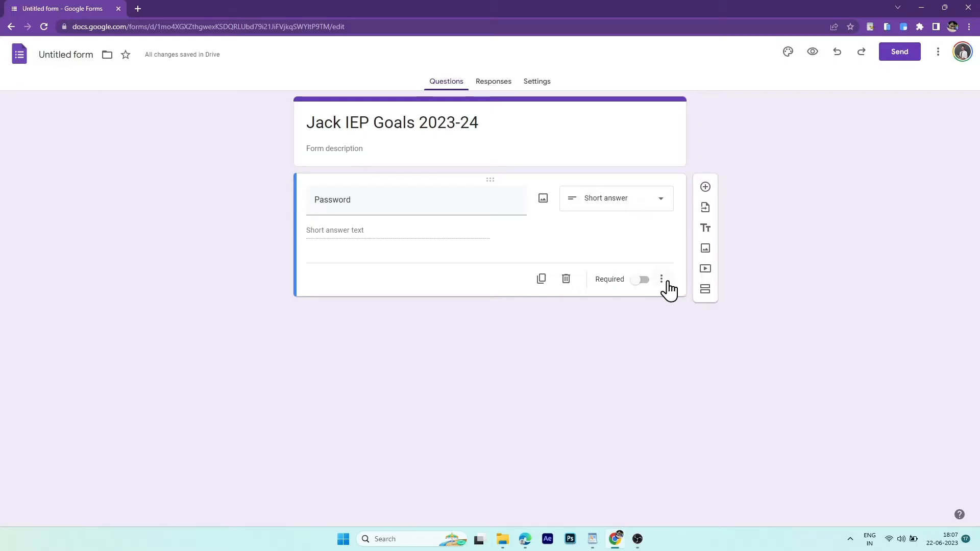
- Require Password answers to match the password pattern via regular-expression validation, and make it required
{"action": "left_click", "coordinate": [663, 281]}
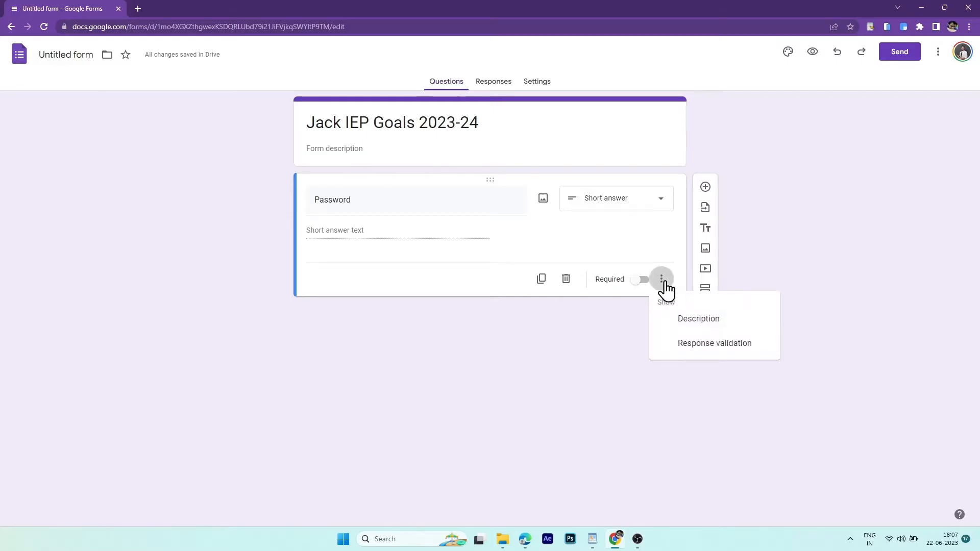
{"action": "left_click", "coordinate": [688, 344]}
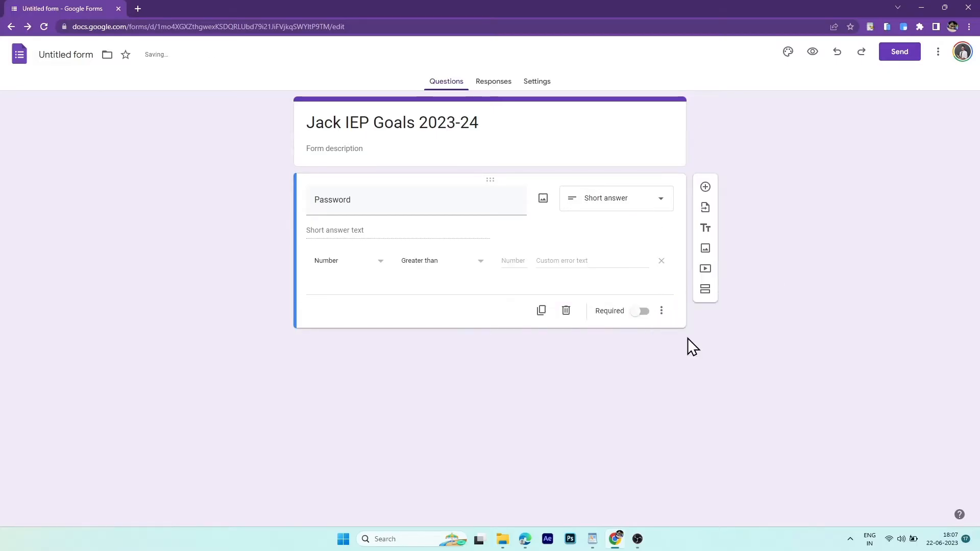
{"action": "left_click", "coordinate": [375, 264]}
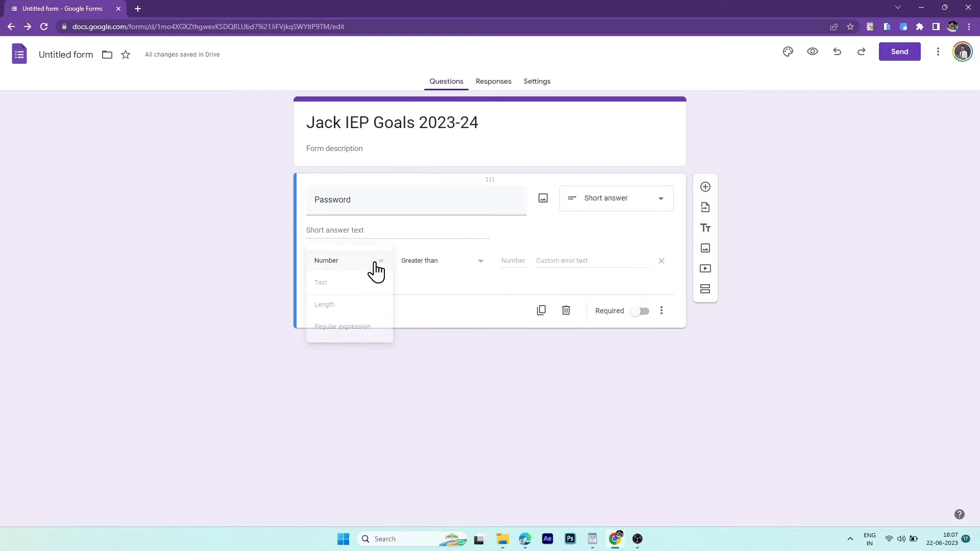
{"action": "left_click", "coordinate": [363, 328]}
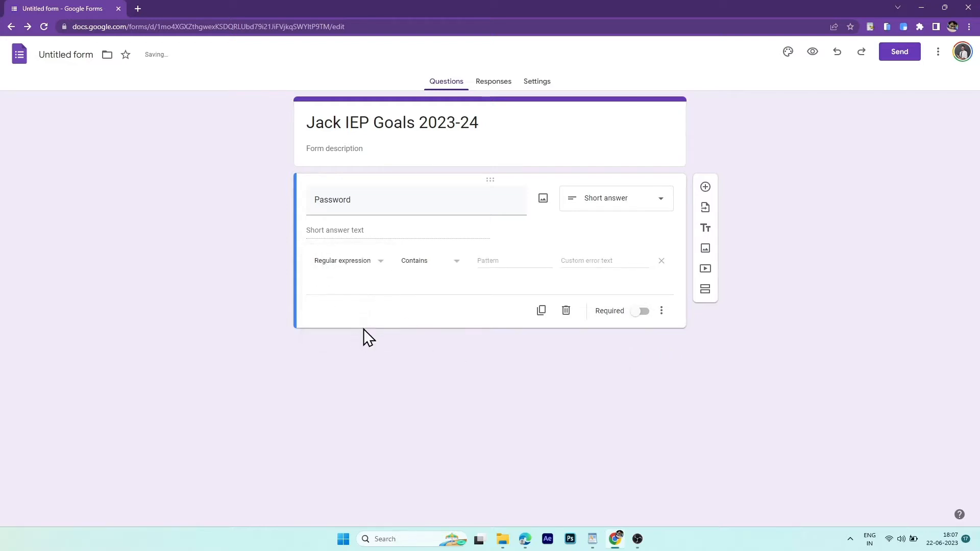
{"action": "left_click", "coordinate": [429, 275]}
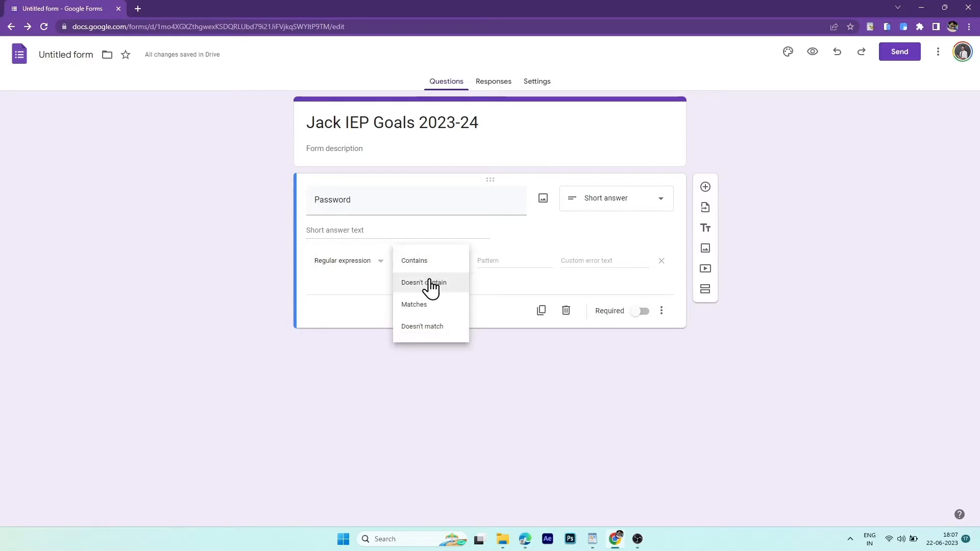
{"action": "left_click", "coordinate": [429, 304]}
{"action": "left_click", "coordinate": [495, 261]}
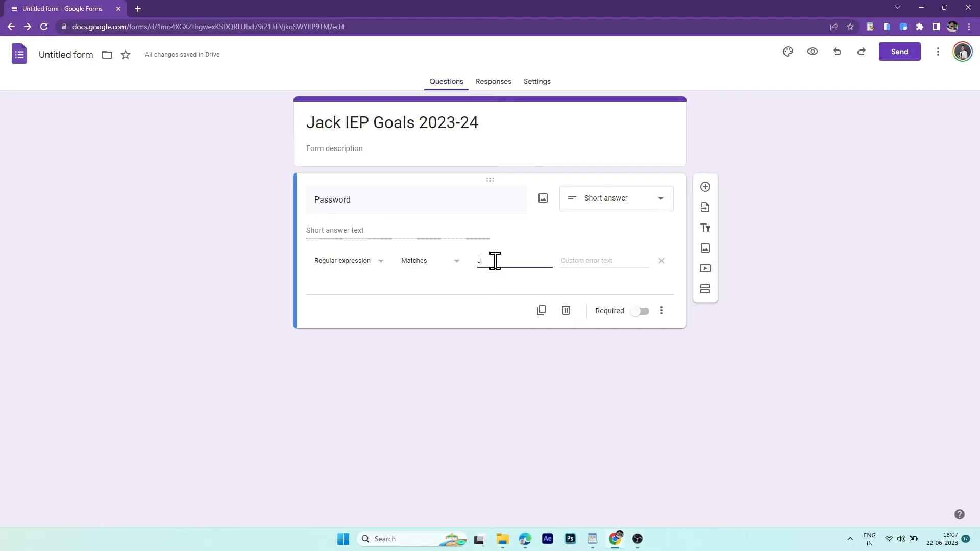
{"action": "type", "text": "Jack123"}
{"action": "left_click", "coordinate": [645, 313]}
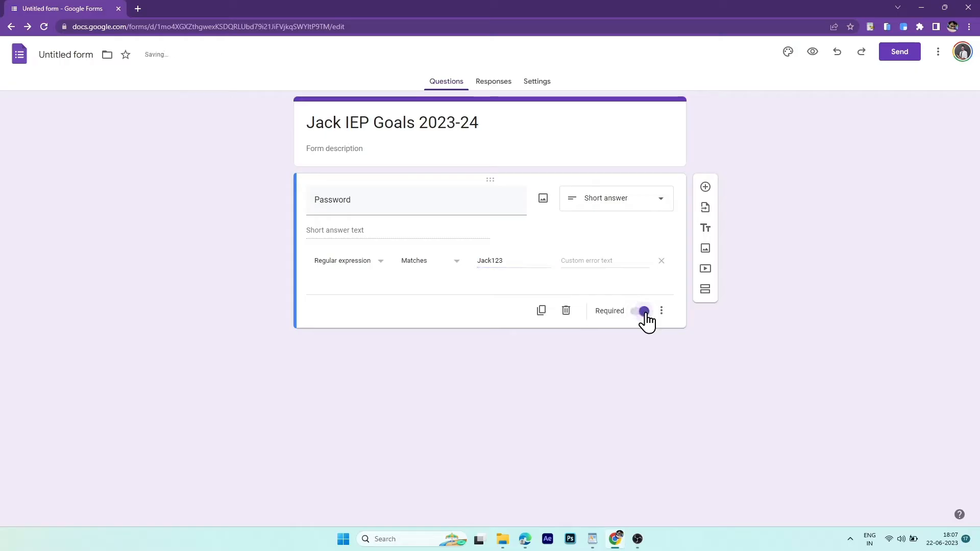
{"action": "left_click", "coordinate": [705, 188]}
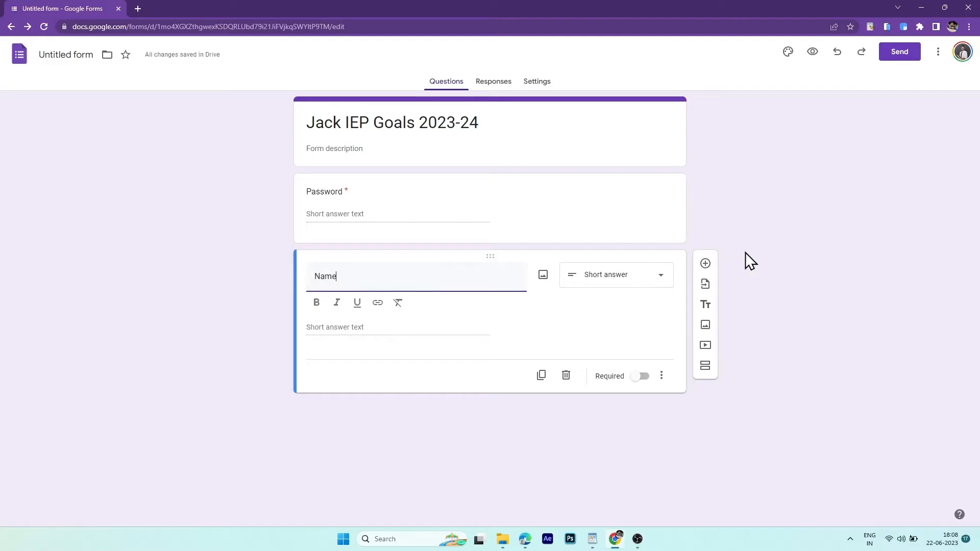
- Add a Date question, then a second section titled 'IEP Goals' containing a new question
{"action": "left_click", "coordinate": [706, 263]}
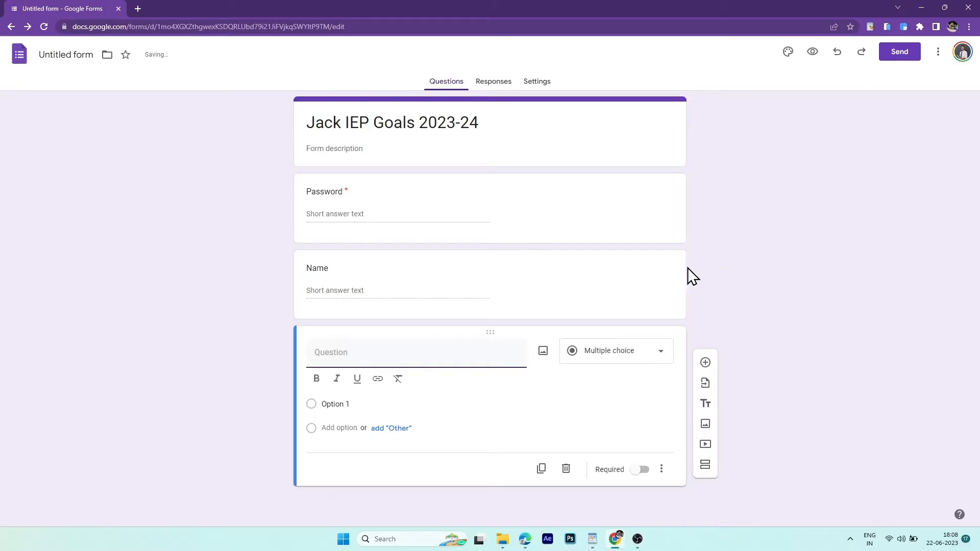
{"action": "type", "text": "Date"}
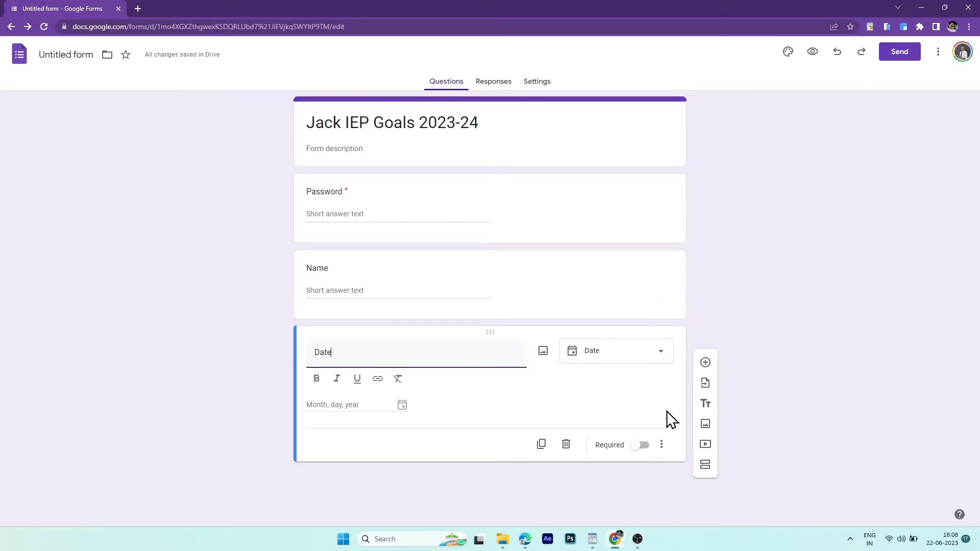
{"action": "left_click", "coordinate": [705, 465]}
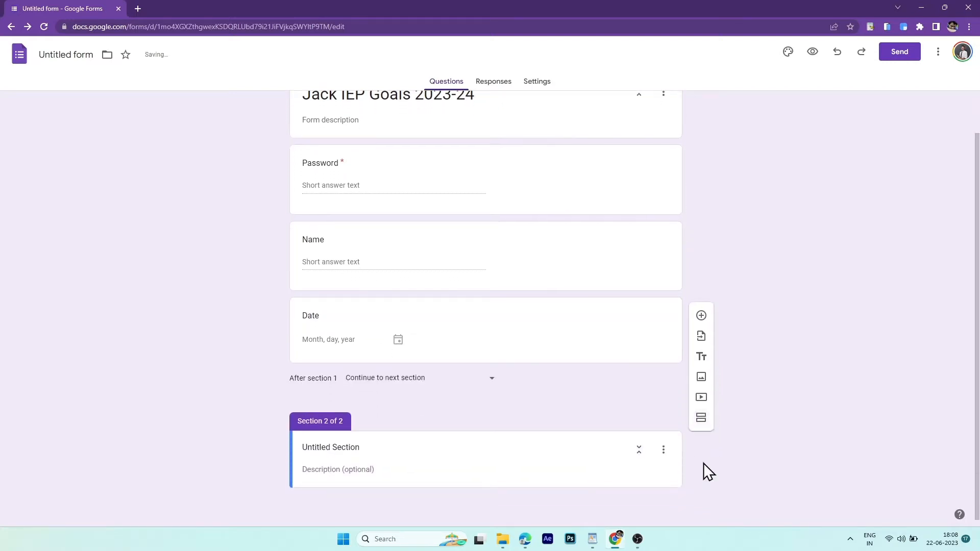
{"action": "left_click", "coordinate": [359, 448]}
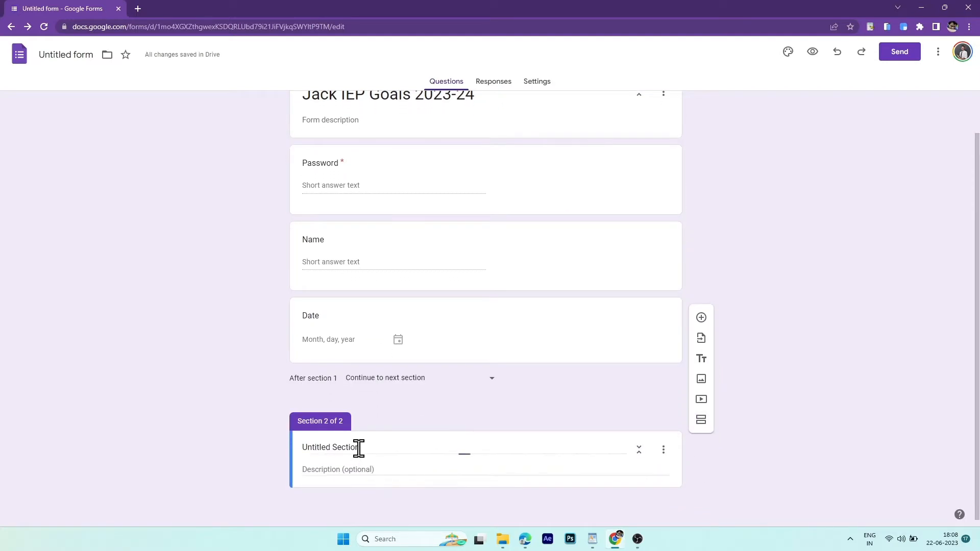
{"action": "left_click_drag", "start_coordinate": [367, 448], "coordinate": [257, 457]}
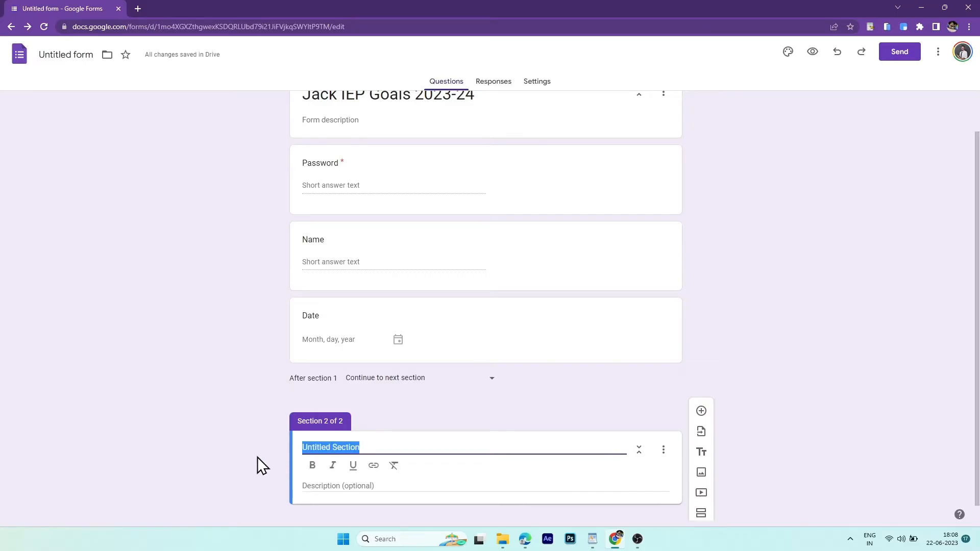
{"action": "type", "text": "IEP "}
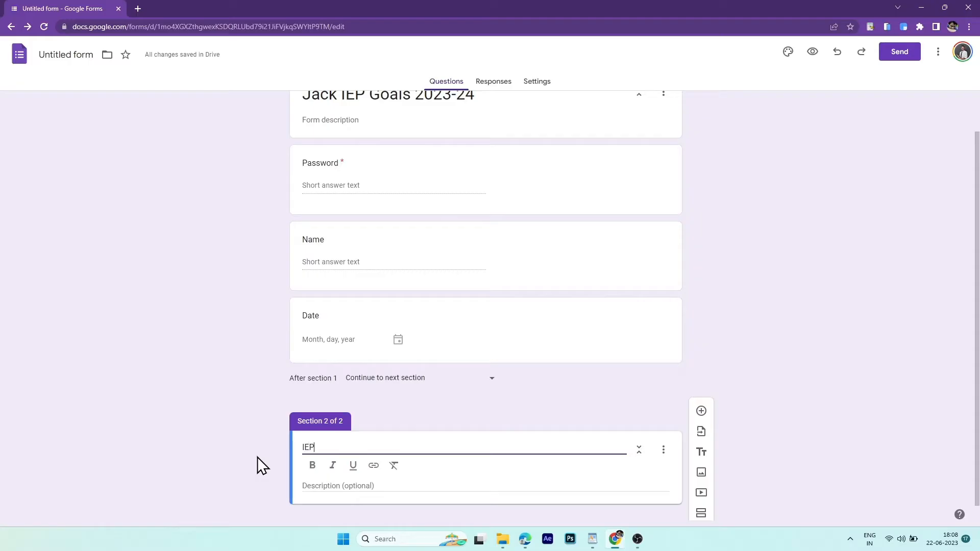
{"action": "type", "text": "Goals"}
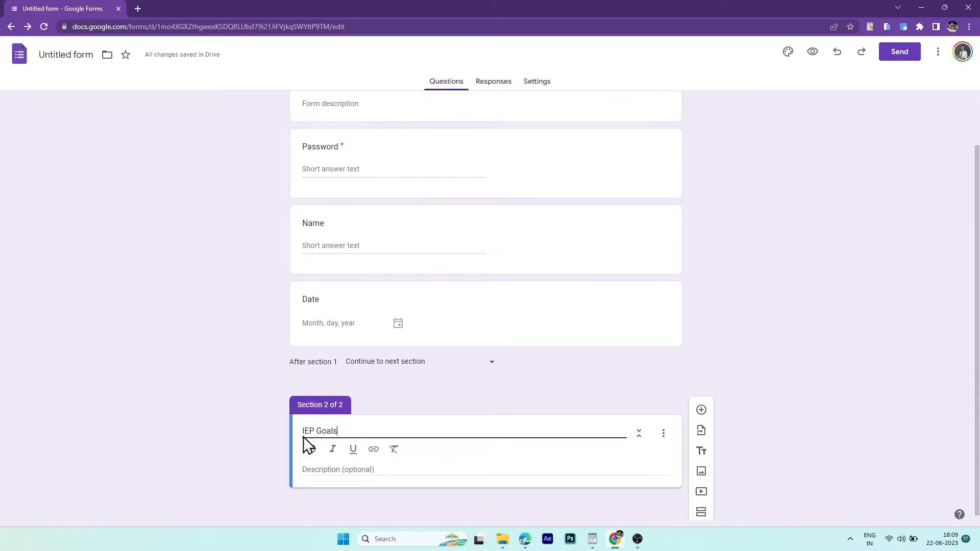
{"action": "left_click", "coordinate": [702, 412]}
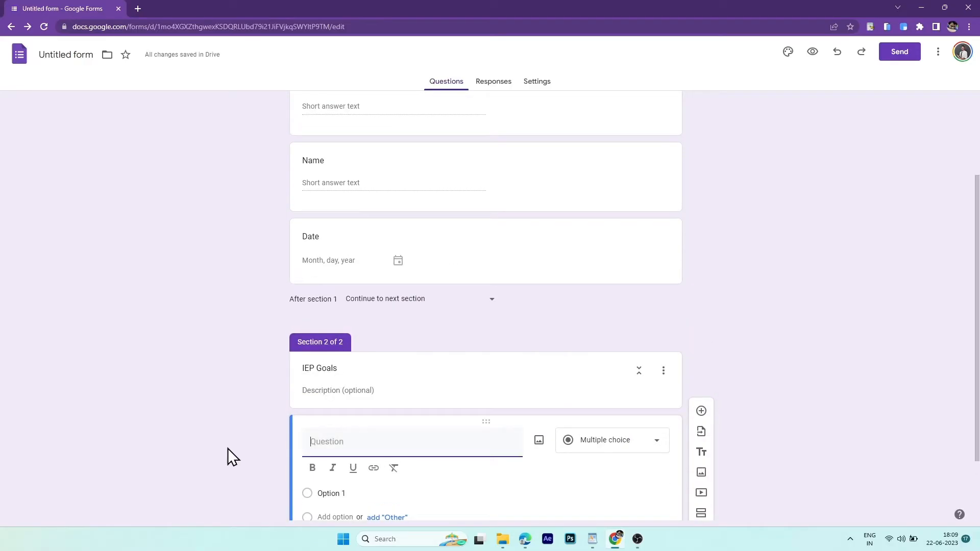
- Add the Checkboxes question 'Jack will spell all the characters in his name'
{"action": "type", "text": "Jack will sp"}
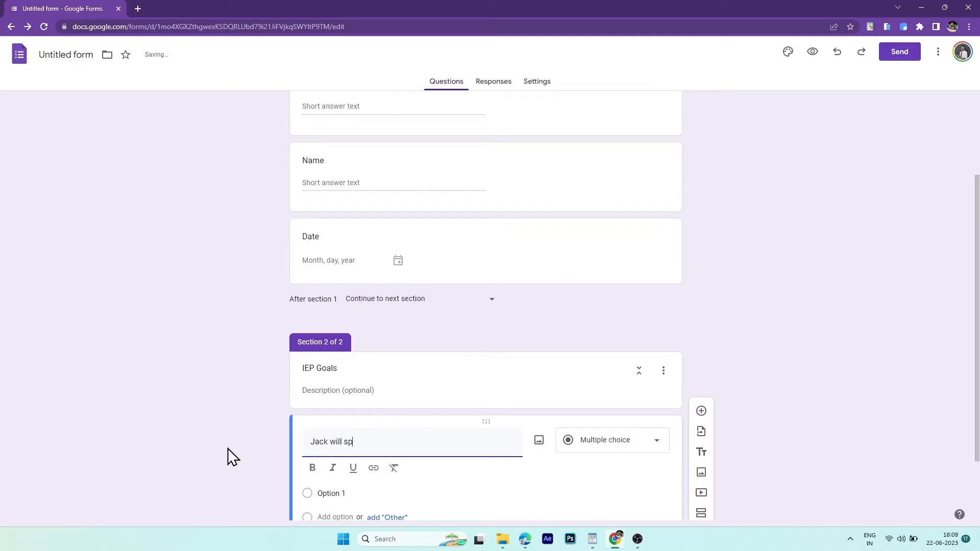
{"action": "type", "text": "ell all the characters in his name"}
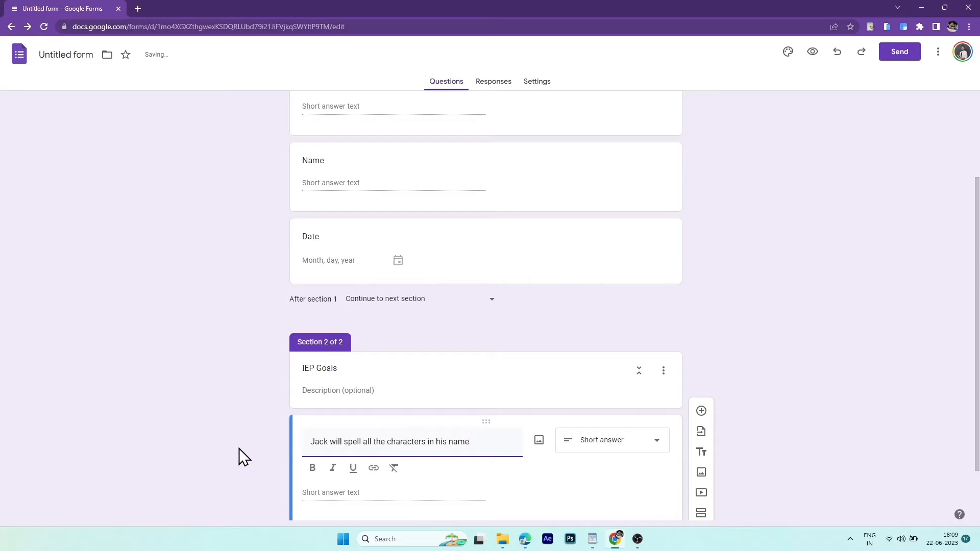
{"action": "left_click", "coordinate": [652, 443]}
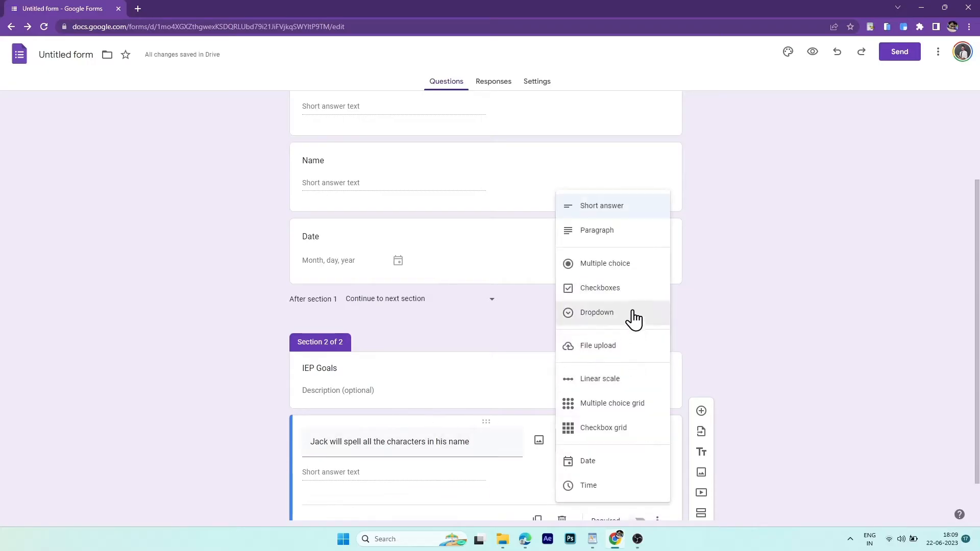
{"action": "left_click", "coordinate": [640, 291]}
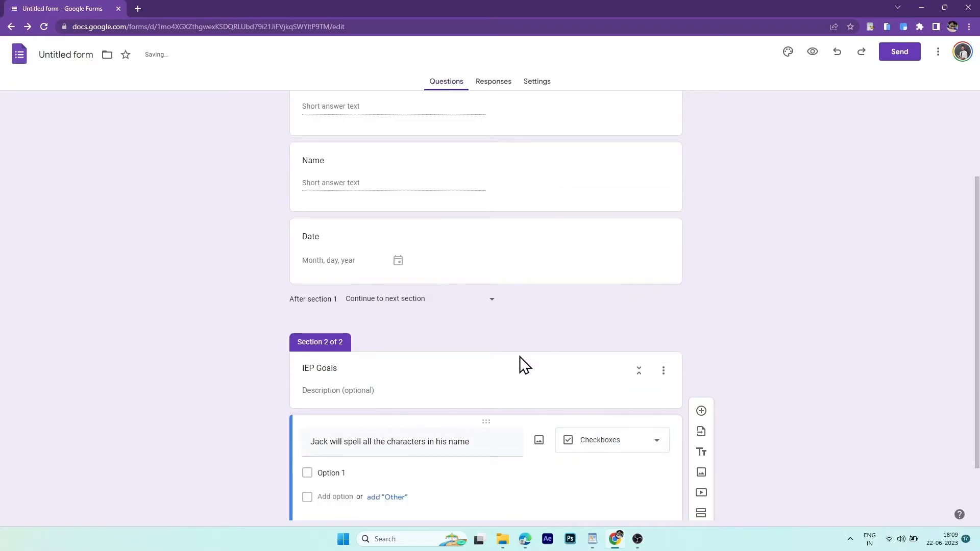
- Give the spelling question the answer options J, A, C and K
{"action": "left_click", "coordinate": [318, 473]}
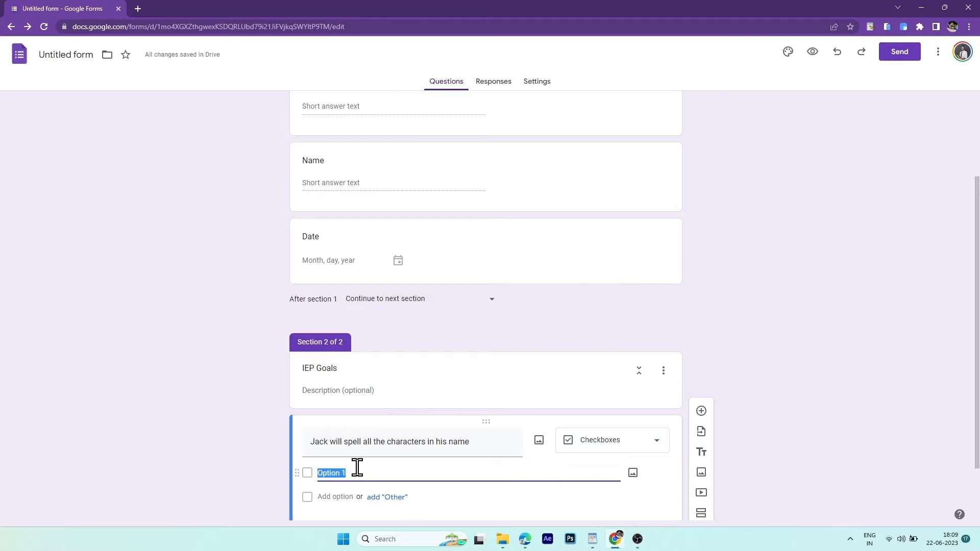
{"action": "type", "text": "J"}
{"action": "scroll", "coordinate": [357, 449], "scroll_direction": "down", "scroll_amount": 1}
{"action": "left_click", "coordinate": [333, 422]}
{"action": "type", "text": "A"}
{"action": "left_click", "coordinate": [332, 446]}
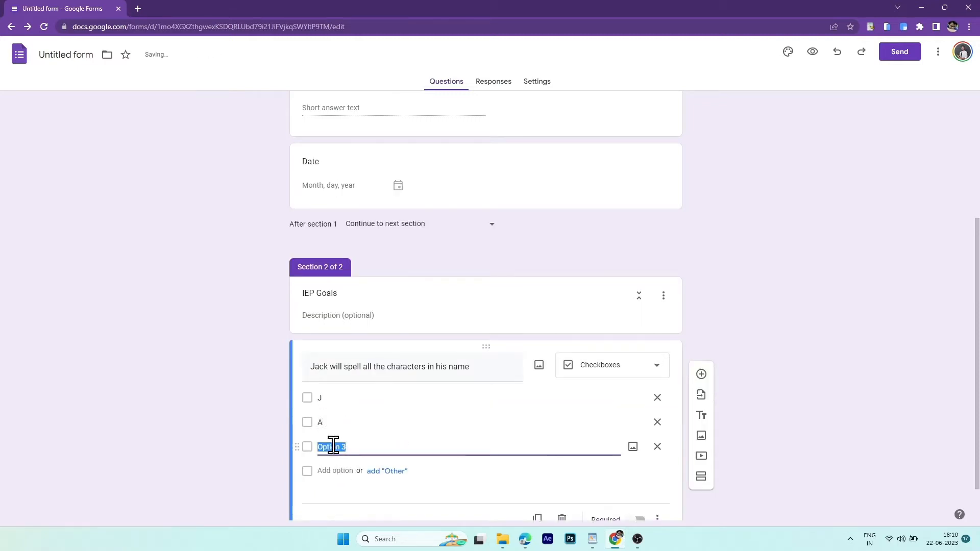
{"action": "type", "text": "C"}
{"action": "left_click", "coordinate": [335, 471]}
{"action": "type", "text": "K"}
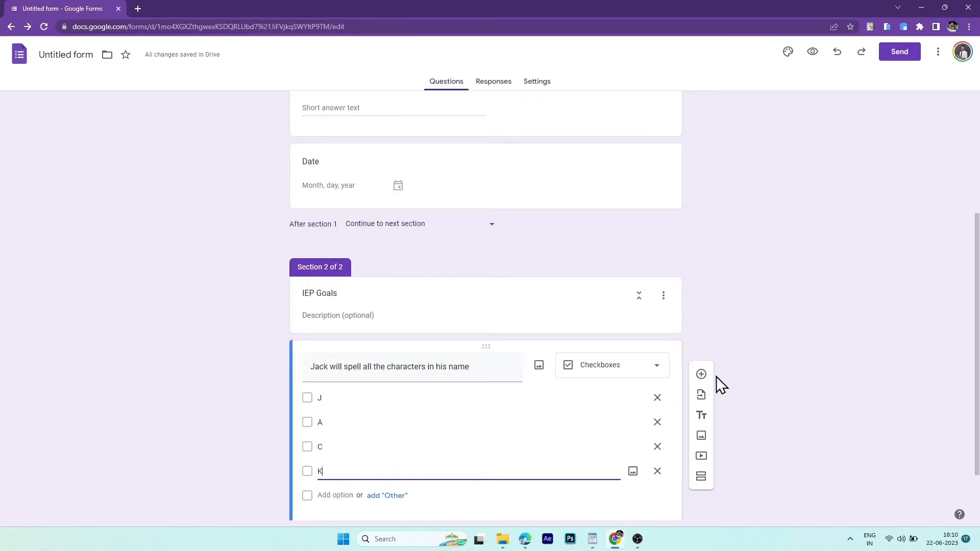
{"action": "left_click", "coordinate": [701, 375]}
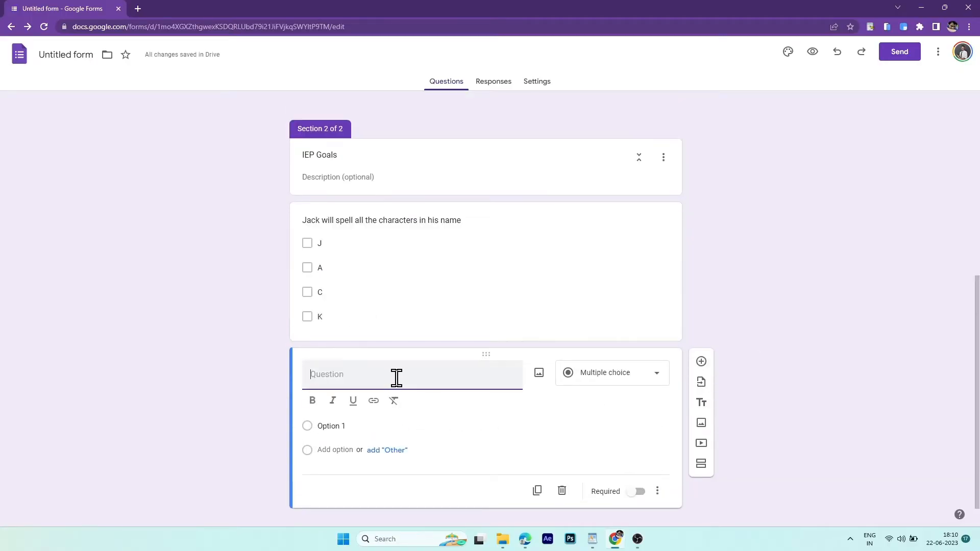
- Add the short-answer question 'Jack will add 5 sets of two digit numbers'
{"action": "type", "text": "Jack will add 5 sets of two digit "}
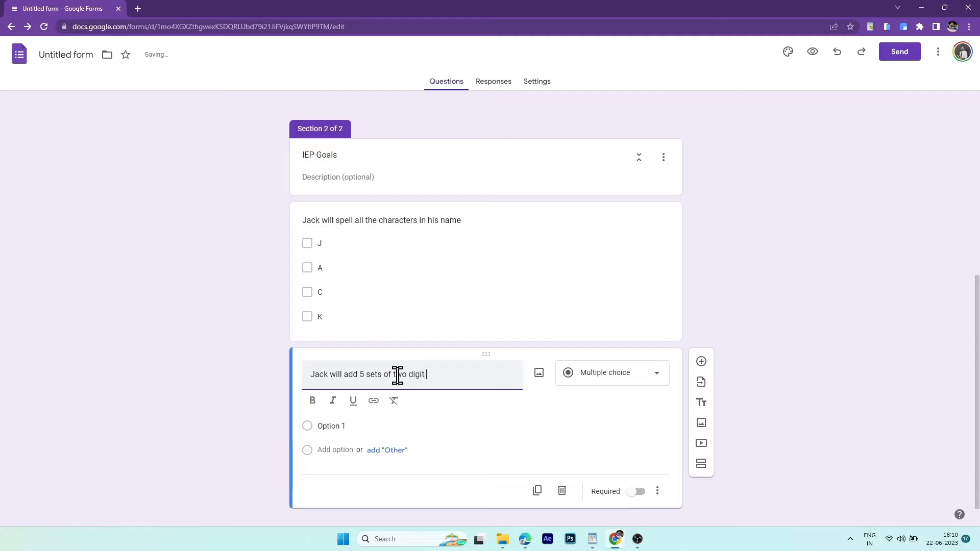
{"action": "type", "text": "numbers"}
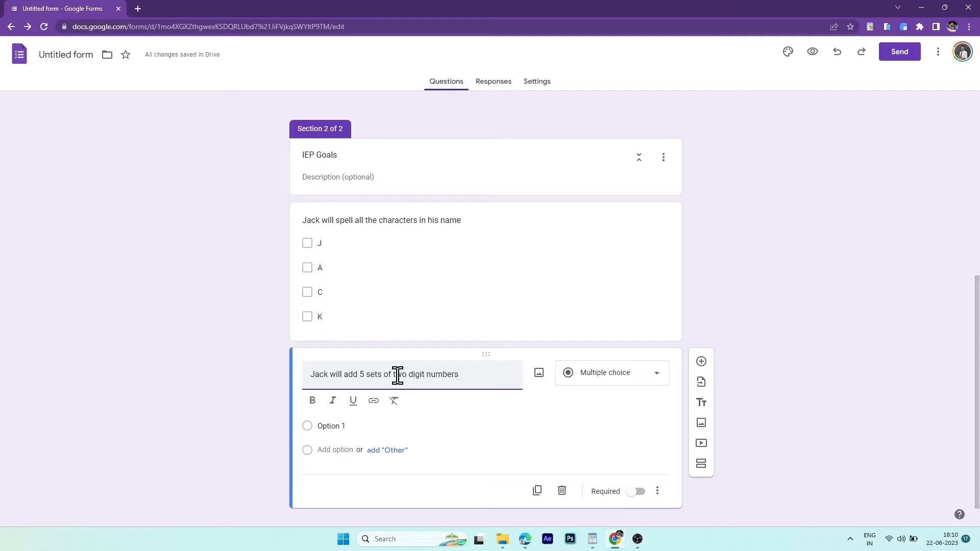
{"action": "left_click", "coordinate": [629, 378]}
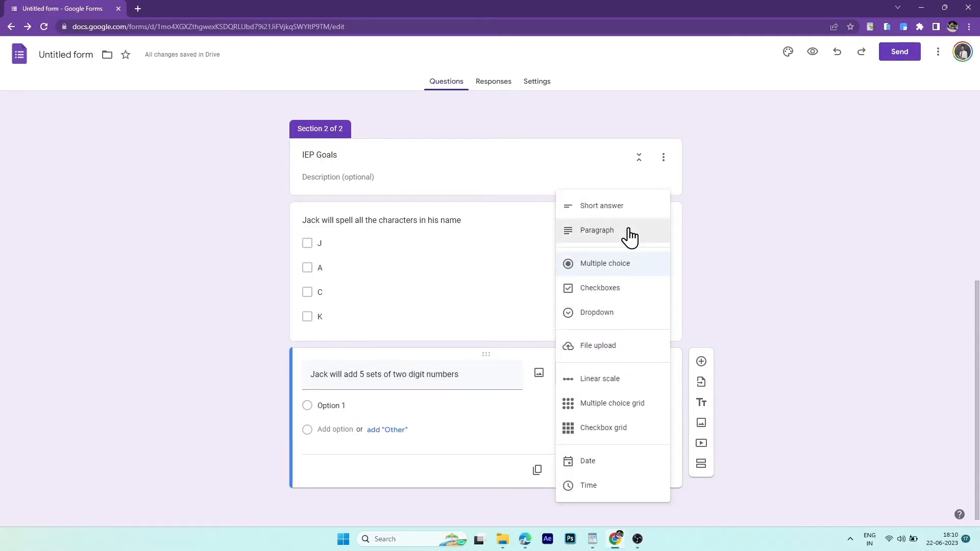
{"action": "left_click", "coordinate": [602, 206]}
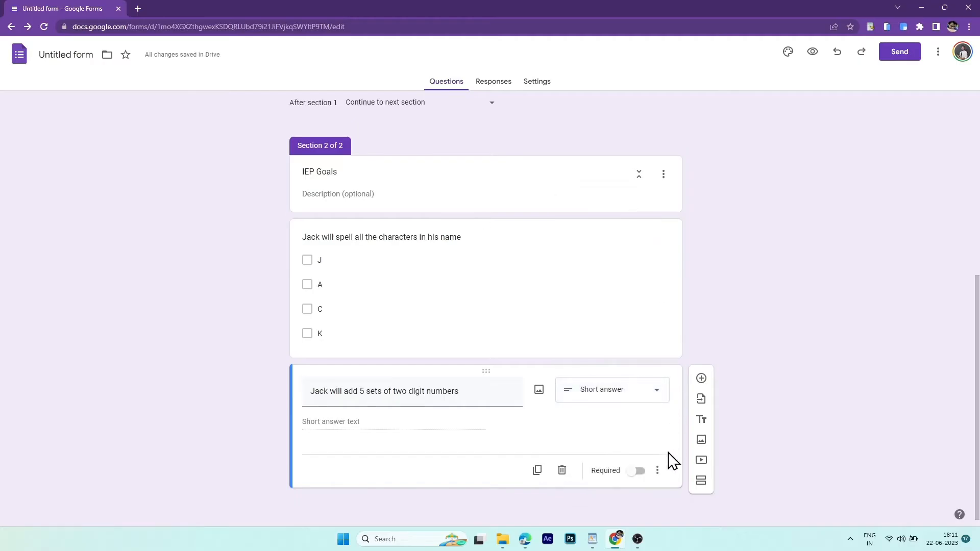
- Validate the addition answer as a number between 0 and 5
{"action": "left_click", "coordinate": [660, 472]}
{"action": "left_click", "coordinate": [674, 498]}
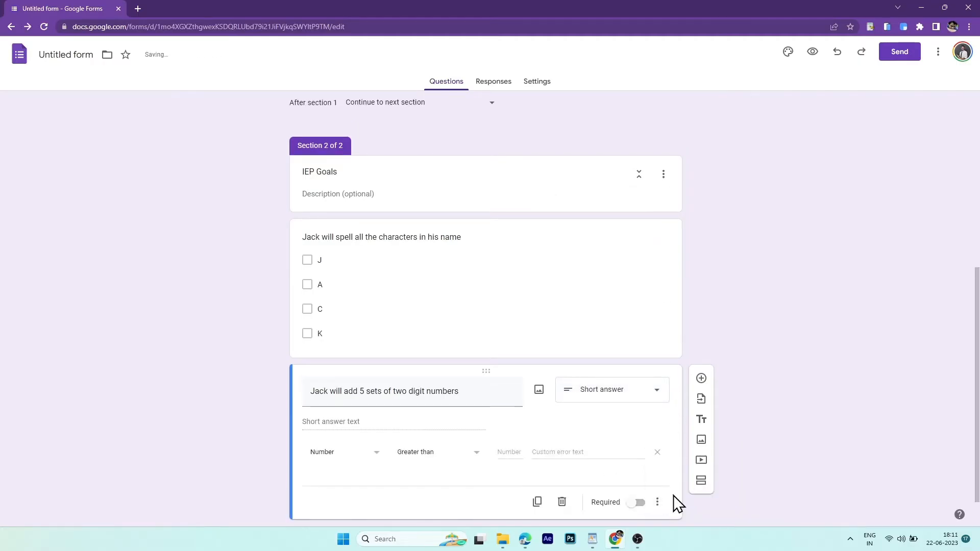
{"action": "left_click", "coordinate": [472, 455]}
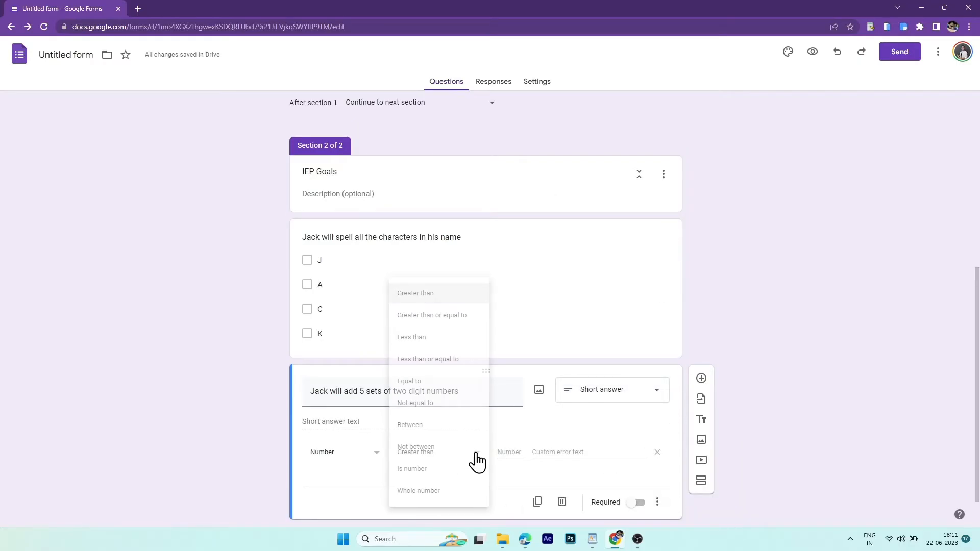
{"action": "left_click", "coordinate": [462, 429]}
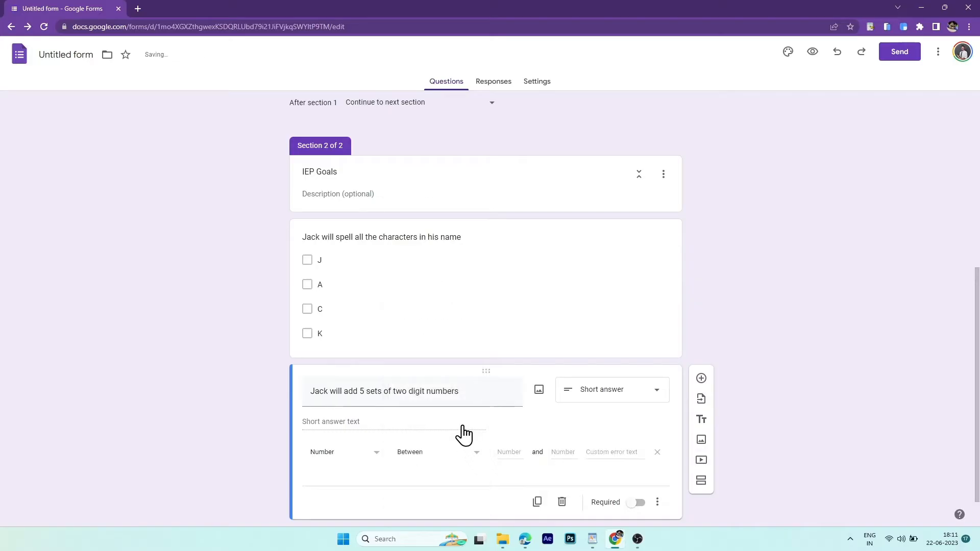
{"action": "left_click", "coordinate": [516, 453]}
{"action": "type", "text": "0"}
{"action": "type", "text": "5"}
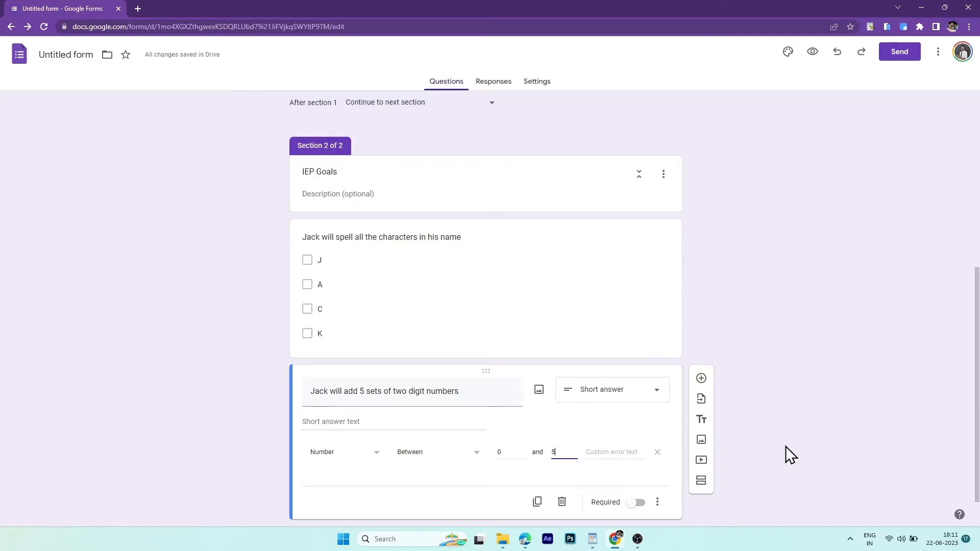
- Add the question 'Jack will shake hands with two of his friends in less than 2 prompts' listing two friends
{"action": "left_click", "coordinate": [702, 378]}
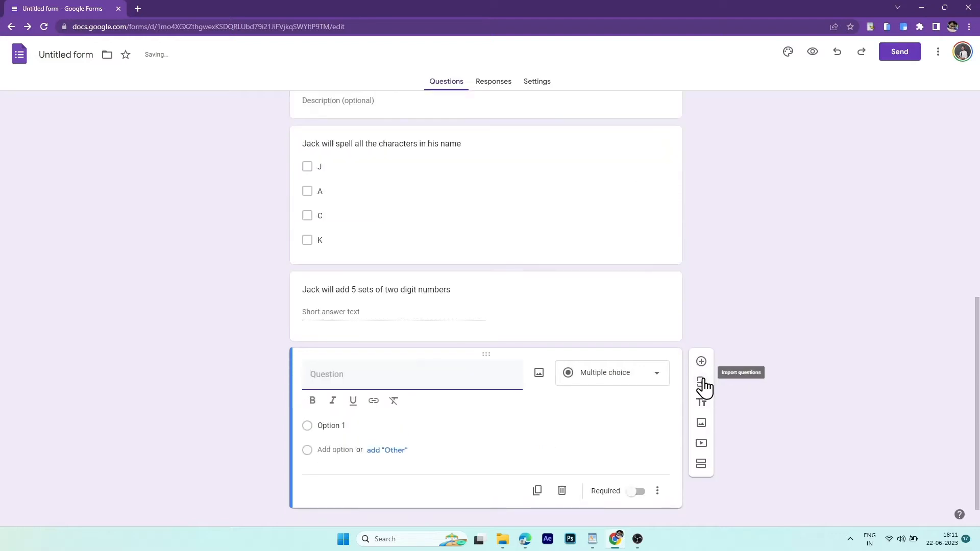
{"action": "type", "text": "Jack will shake han"}
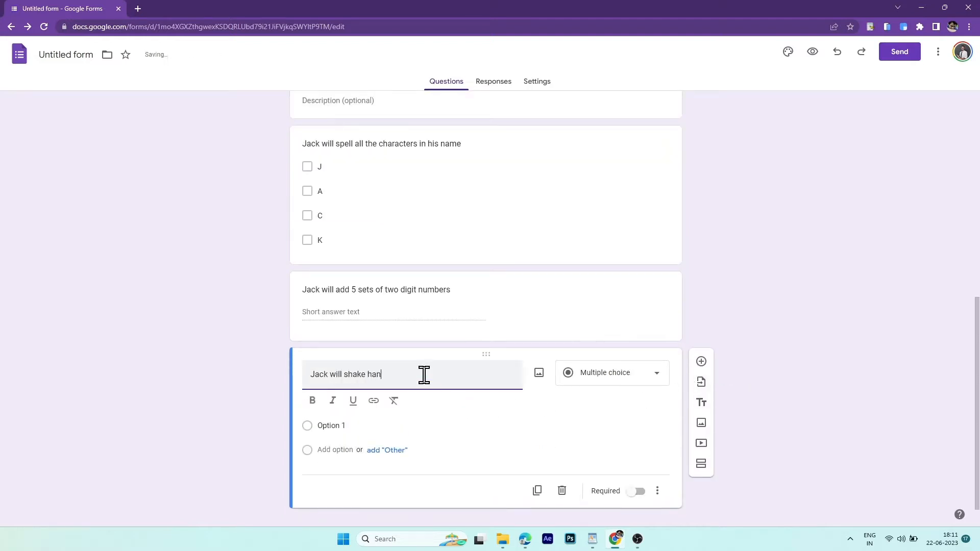
{"action": "type", "text": "ds with two of his friends in less than 2 prompts"}
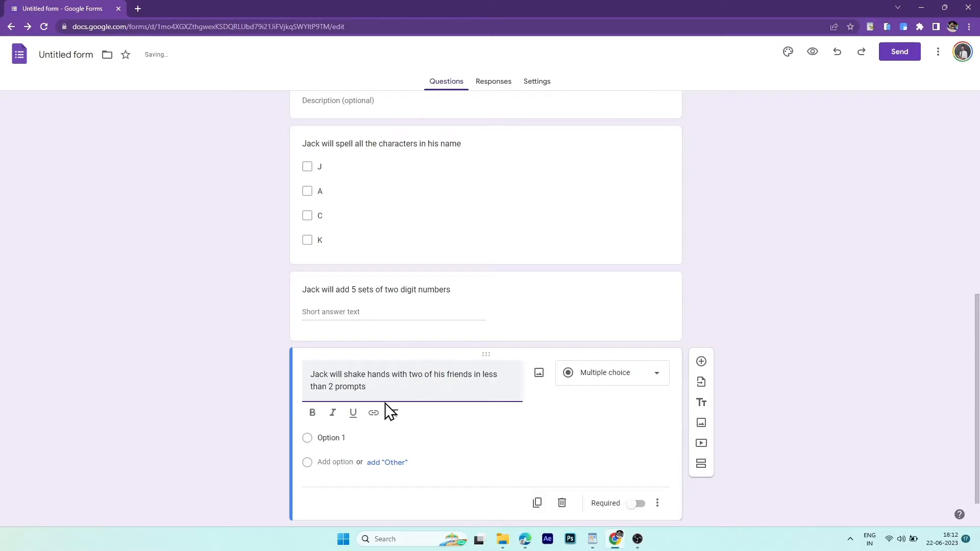
{"action": "left_click", "coordinate": [329, 438]}
{"action": "type", "text": "Erin"}
{"action": "left_click", "coordinate": [331, 442]}
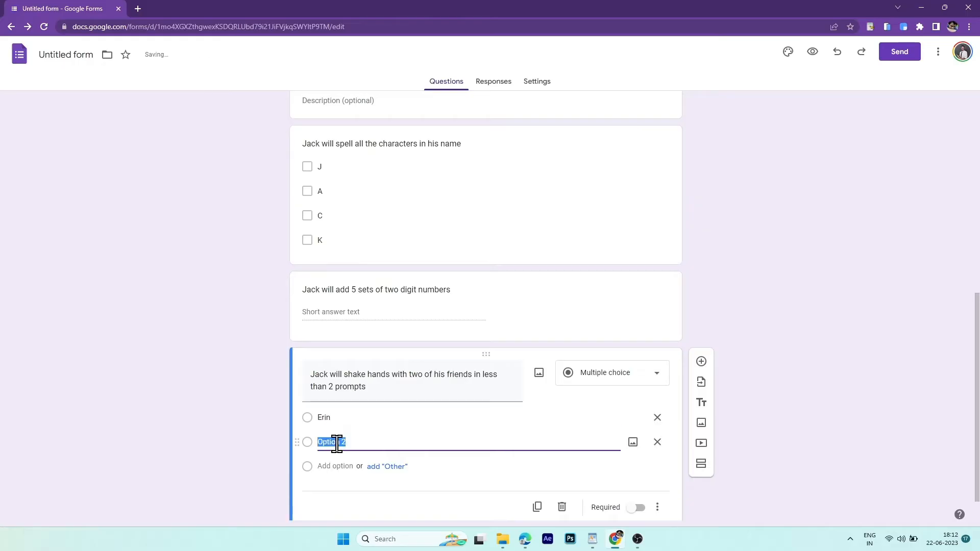
{"action": "type", "text": "Ted"}
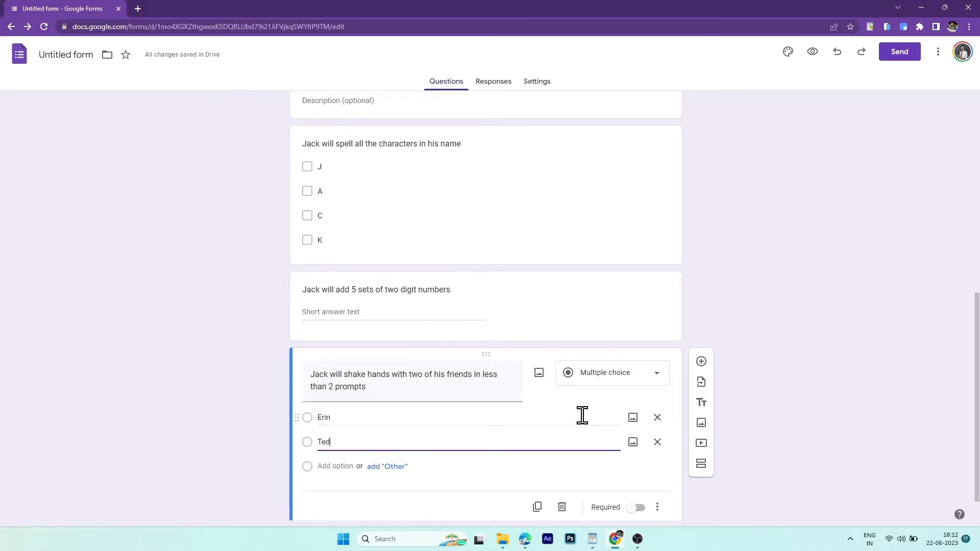
- Turn the handshake question into a multiple choice grid with the two friends as rows
{"action": "left_click", "coordinate": [612, 378]}
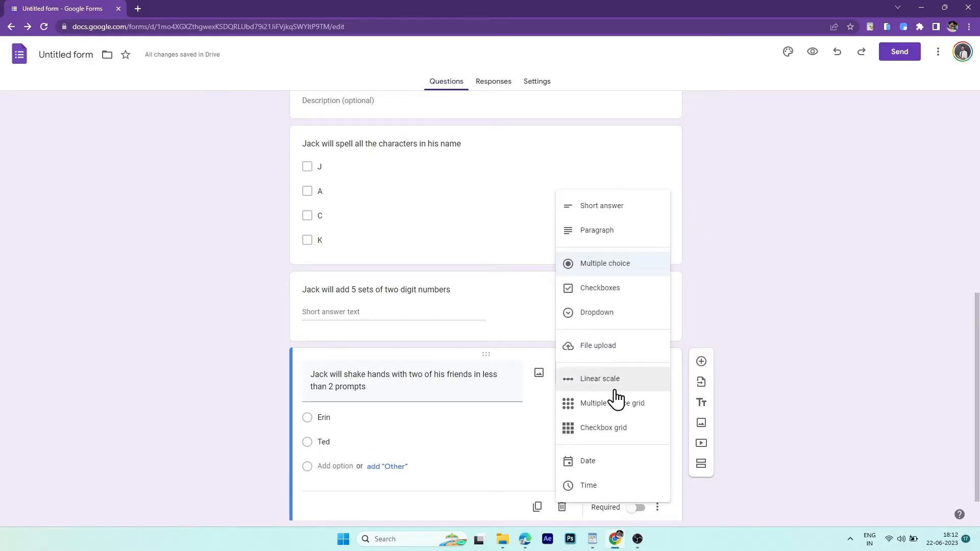
{"action": "left_click", "coordinate": [615, 406]}
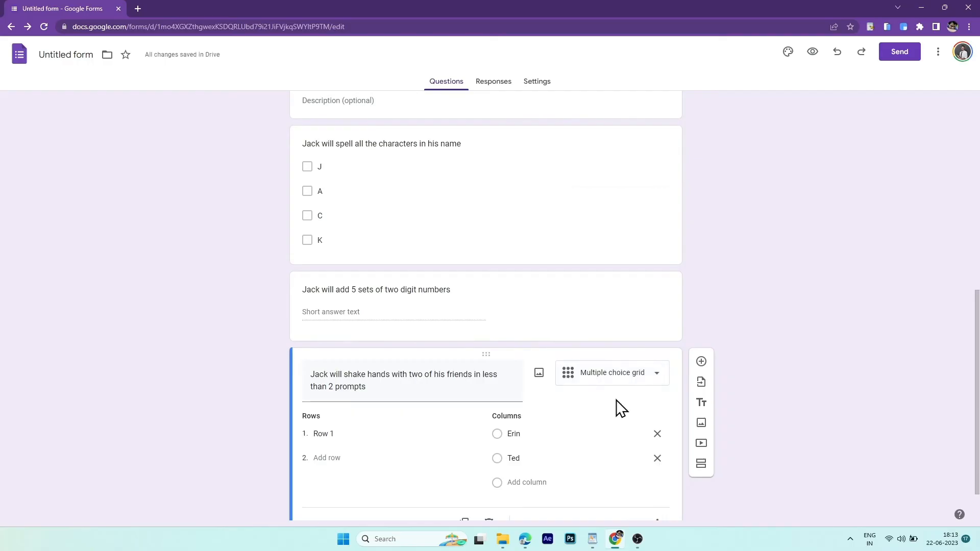
{"action": "left_click", "coordinate": [327, 458]}
{"action": "left_click", "coordinate": [527, 435]}
{"action": "key", "text": "ctrl+x"}
{"action": "left_click", "coordinate": [352, 435]}
{"action": "key", "text": "ctrl+v"}
{"action": "left_click", "coordinate": [526, 459]}
{"action": "key", "text": "ctrl+x"}
{"action": "left_click", "coordinate": [355, 463]}
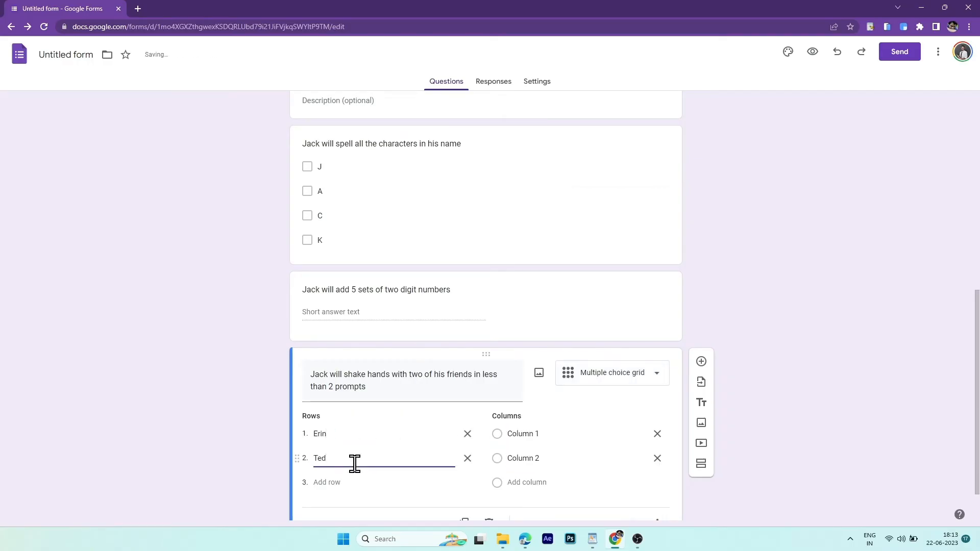
- Name the grid columns 0 Prompts, 1 Prompt, 2 Prompts and >2 Prompts
{"action": "left_click", "coordinate": [553, 433]}
{"action": "type", "text": "0 Prompts"}
{"action": "left_click", "coordinate": [556, 458]}
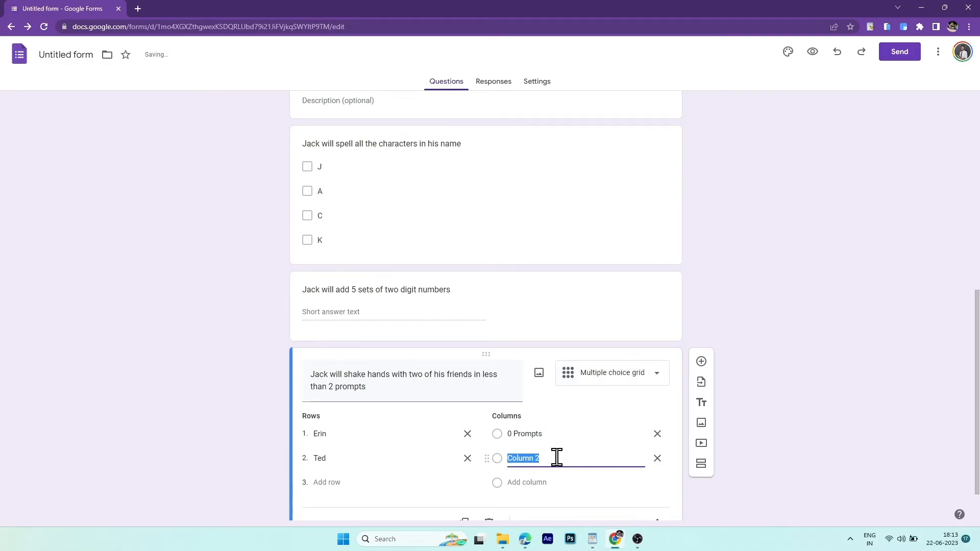
{"action": "type", "text": "1 Prompt"}
{"action": "left_click", "coordinate": [529, 483]}
{"action": "type", "text": "2 Prompts"}
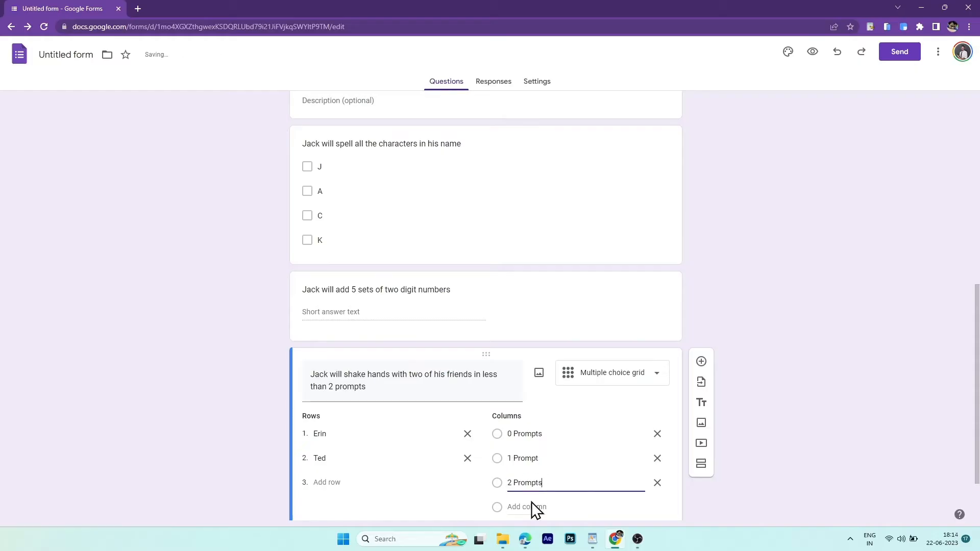
{"action": "scroll", "coordinate": [532, 501], "scroll_direction": "down", "scroll_amount": 2}
{"action": "left_click", "coordinate": [533, 429]}
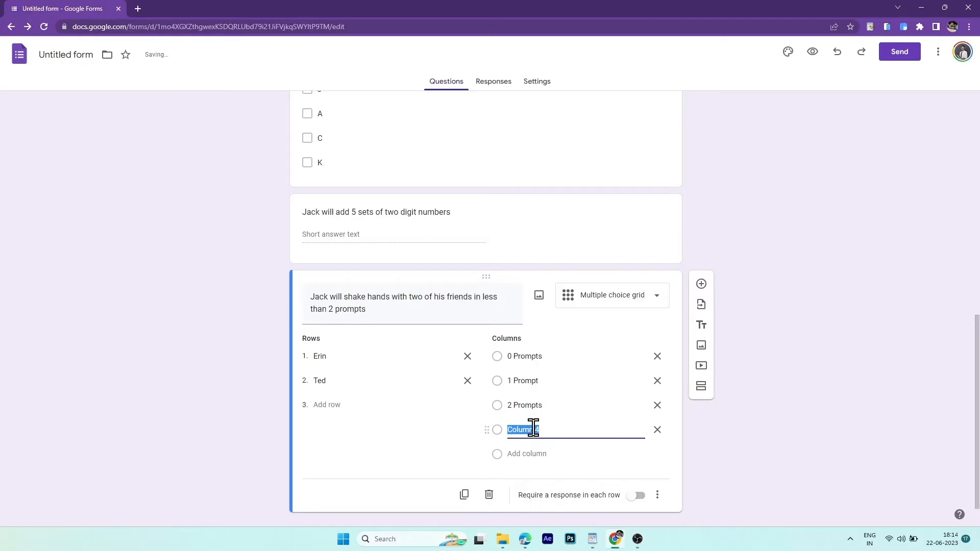
{"action": "type", "text": ">2 Prompts"}
{"action": "left_click", "coordinate": [453, 425]}
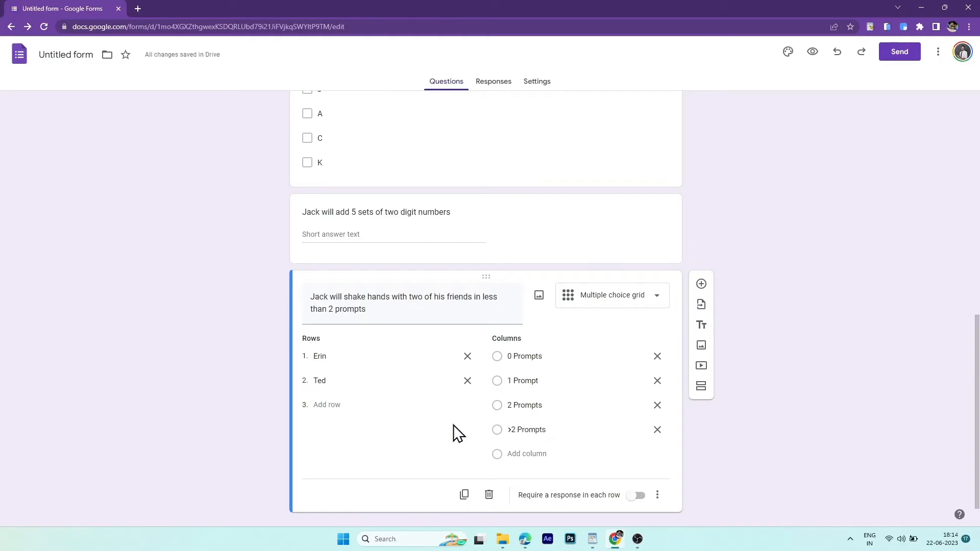
{"action": "scroll", "coordinate": [453, 425], "scroll_direction": "up", "scroll_amount": 7}
{"action": "scroll", "coordinate": [454, 424], "scroll_direction": "down", "scroll_amount": 7}
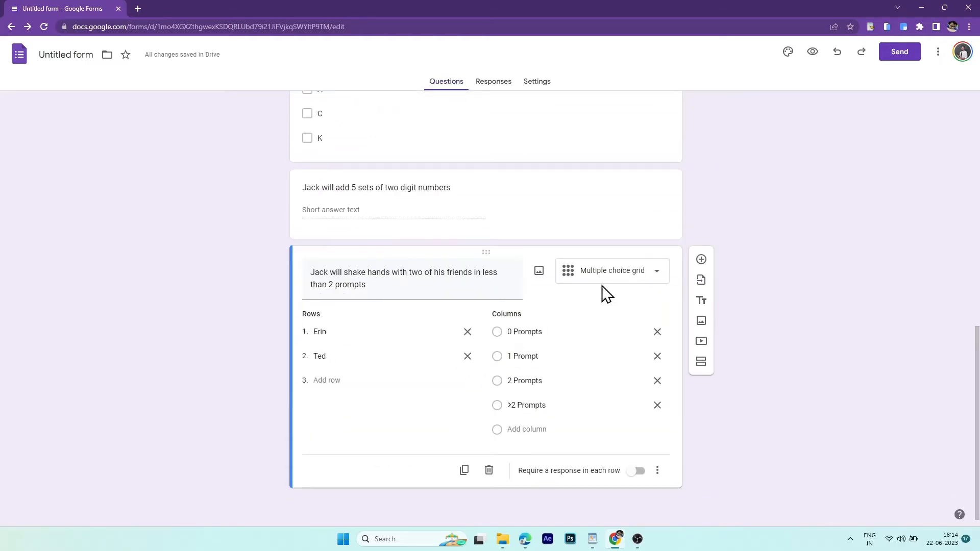
{"action": "left_click", "coordinate": [701, 259]}
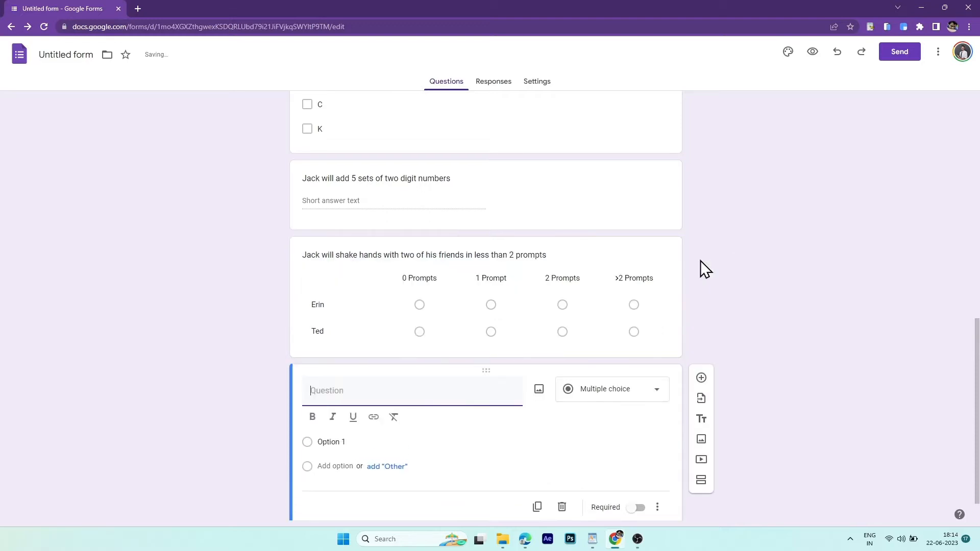
- Title the last question 'Notes', review the questions, and open the respondent preview
{"action": "type", "text": "Notes"}
{"action": "scroll", "coordinate": [389, 392], "scroll_direction": "up", "scroll_amount": 20}
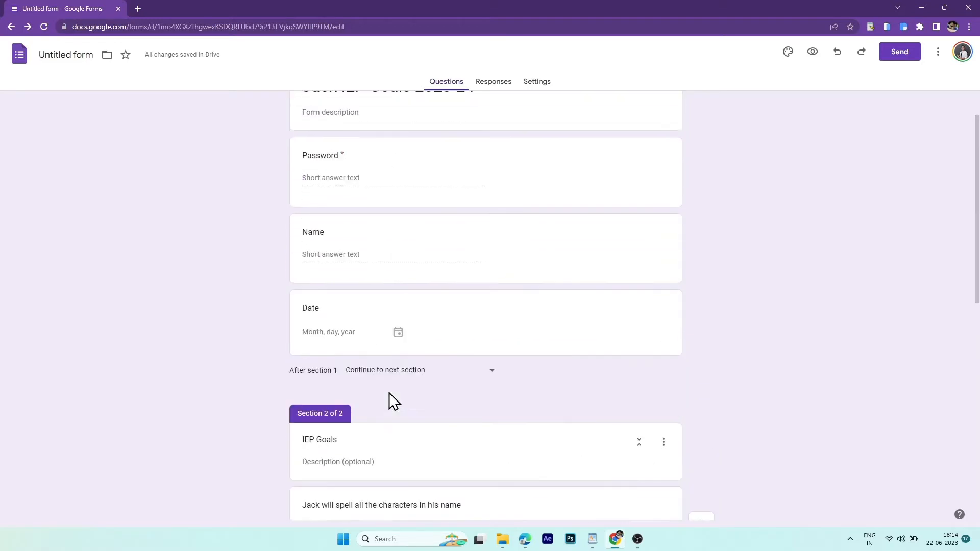
{"action": "scroll", "coordinate": [389, 393], "scroll_direction": "down", "scroll_amount": 8}
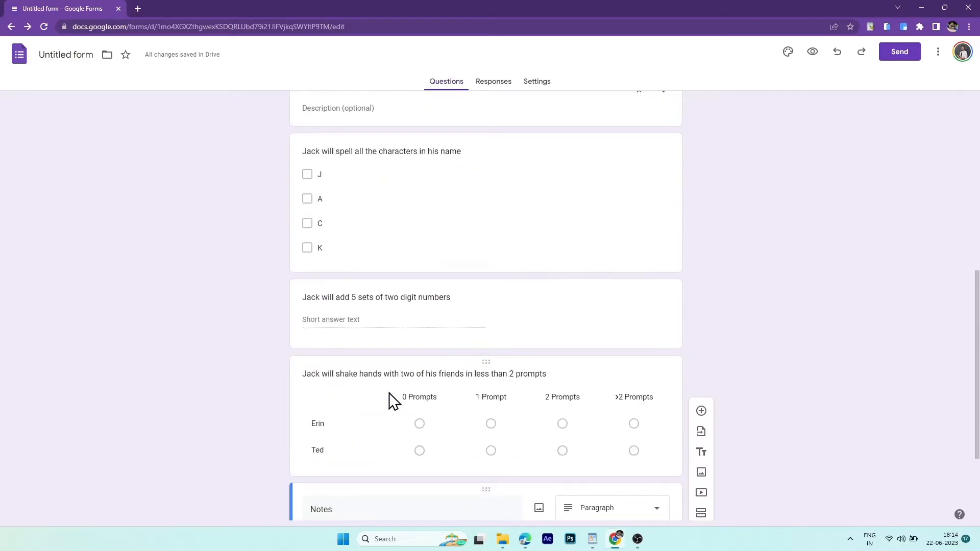
{"action": "scroll", "coordinate": [389, 393], "scroll_direction": "up", "scroll_amount": 8}
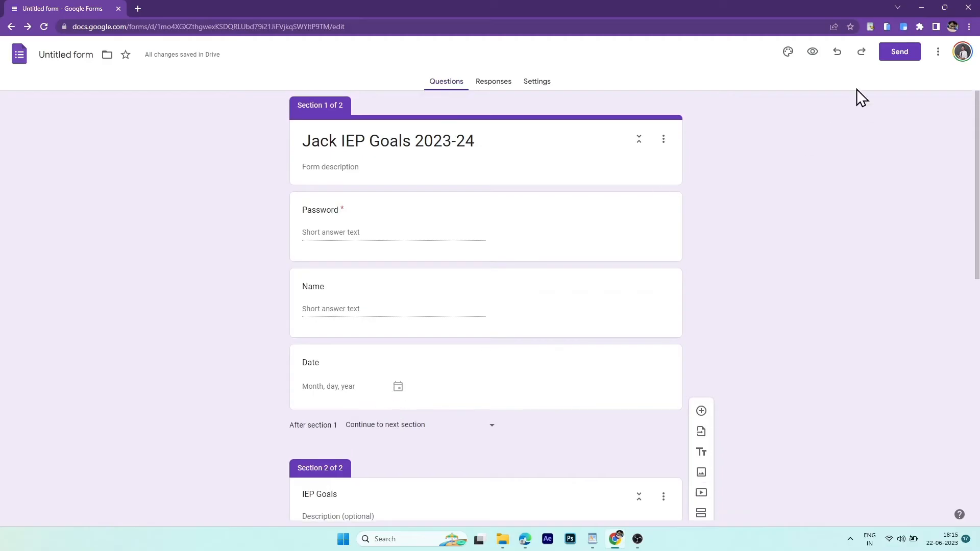
{"action": "left_click", "coordinate": [815, 51]}
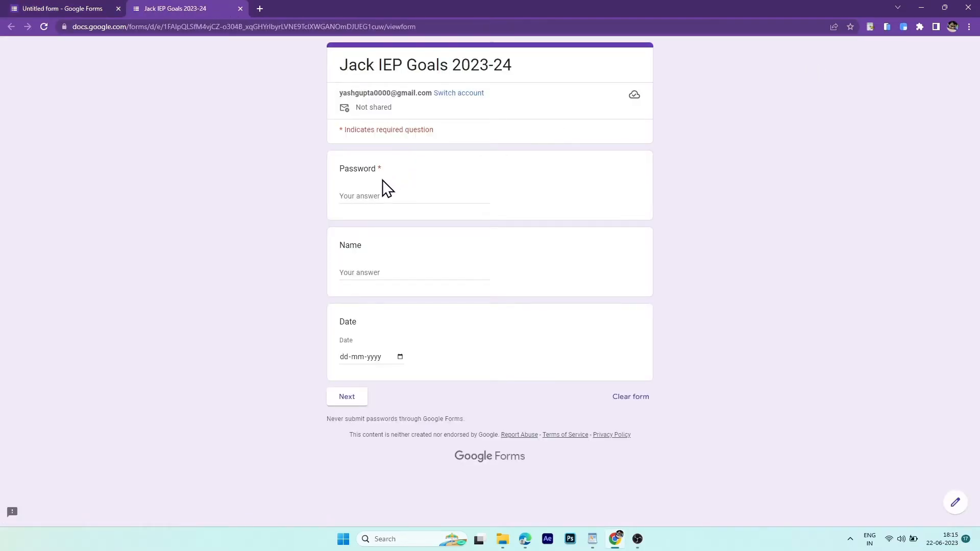
- Fill in a test password, a respondent name and the date 22 June 2023, then continue
{"action": "left_click", "coordinate": [380, 195]}
{"action": "type", "text": "Jack"}
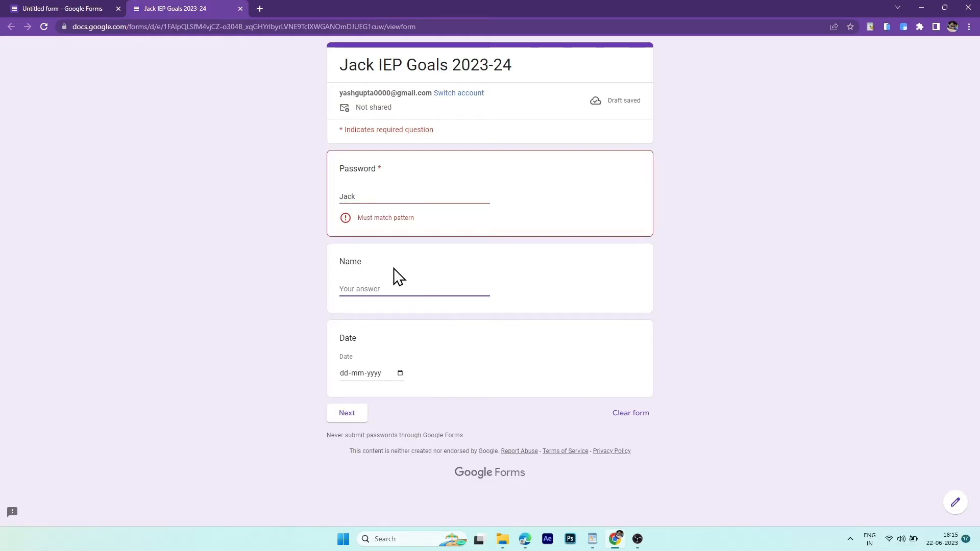
{"action": "left_click", "coordinate": [395, 200]}
{"action": "type", "text": "1"}
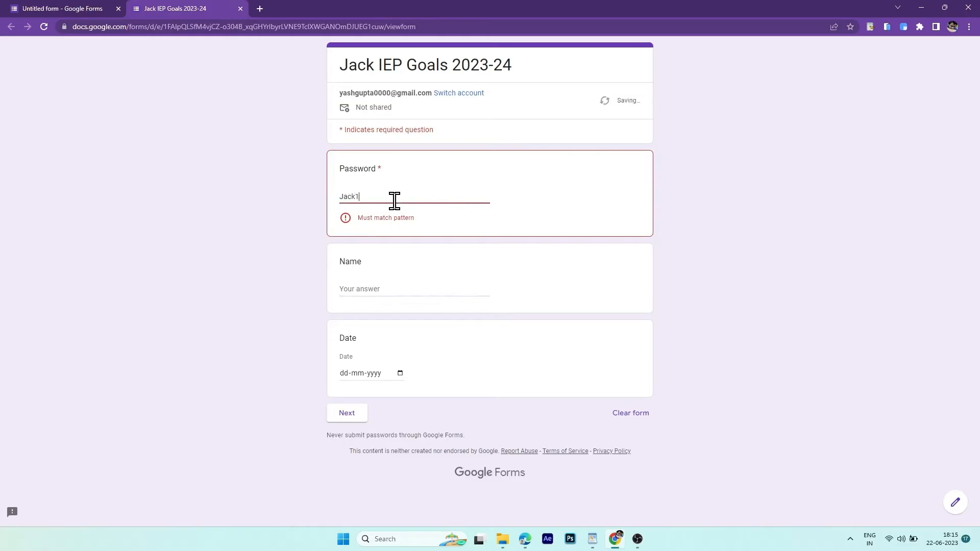
{"action": "type", "text": "23"}
{"action": "left_click", "coordinate": [386, 272]}
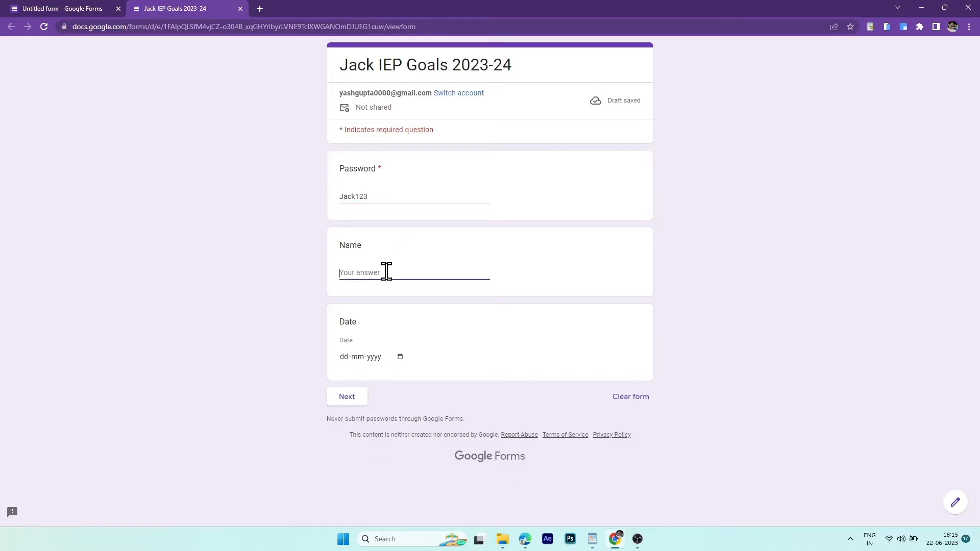
{"action": "type", "text": "William"}
{"action": "left_click", "coordinate": [400, 356]}
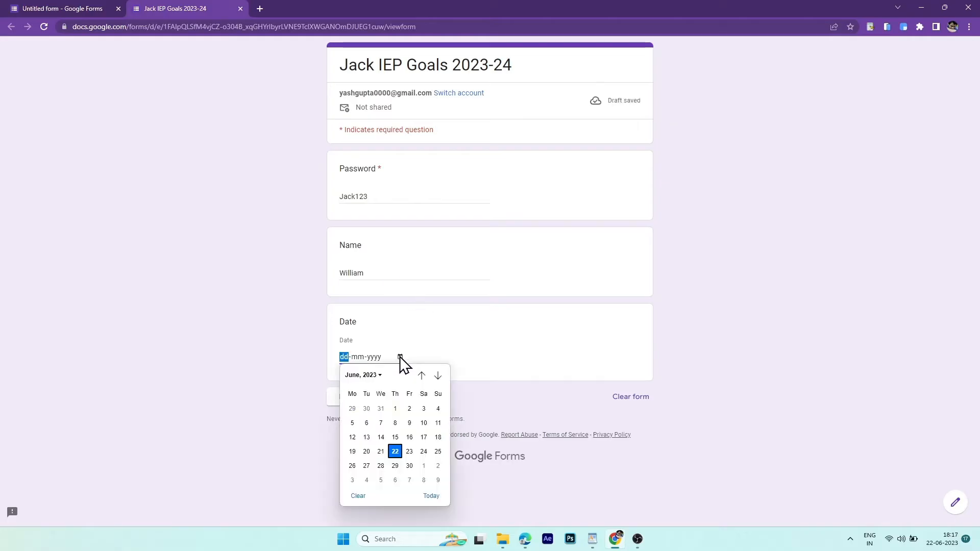
{"action": "left_click", "coordinate": [397, 452]}
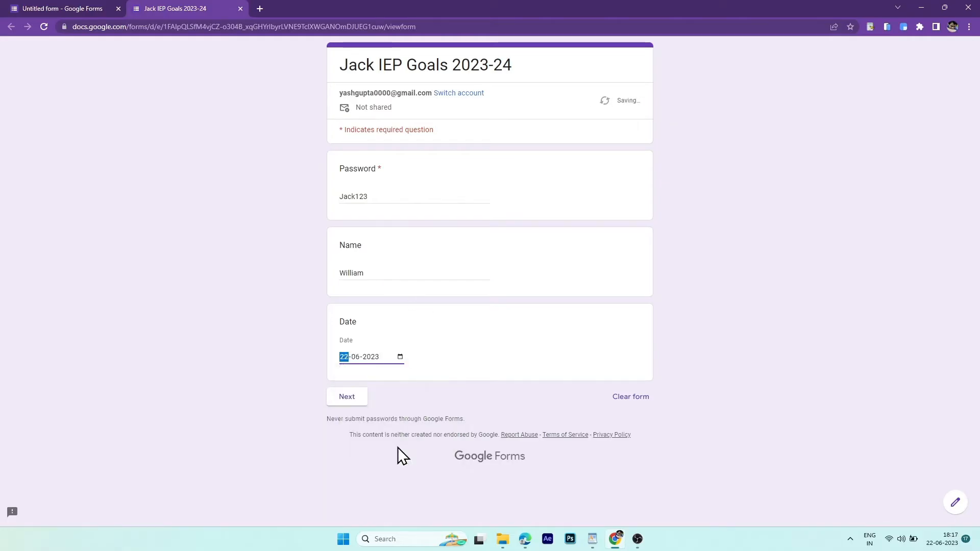
{"action": "left_click", "coordinate": [348, 395]}
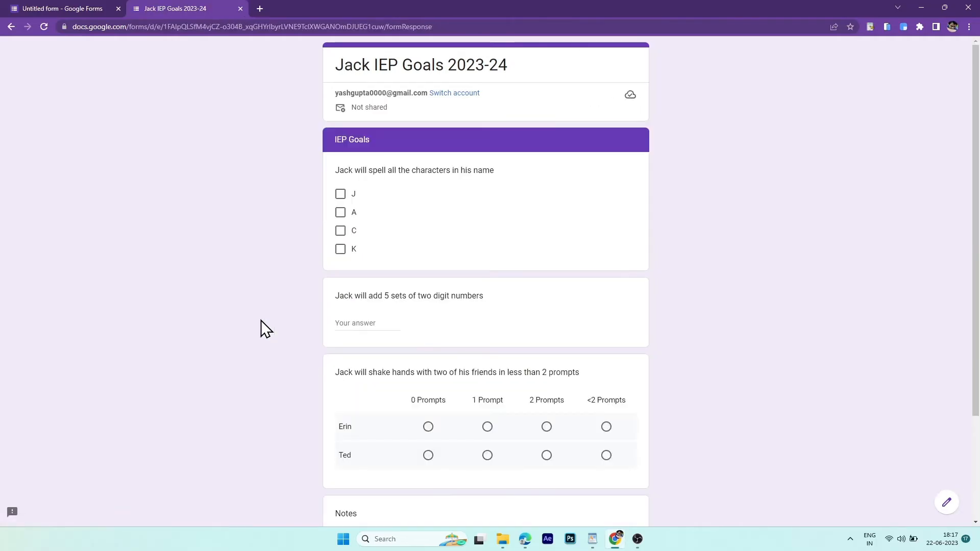
- Answer J, A, C; 3; 1 Prompt and 2 Prompts; add a note, and submit
{"action": "left_click", "coordinate": [340, 194]}
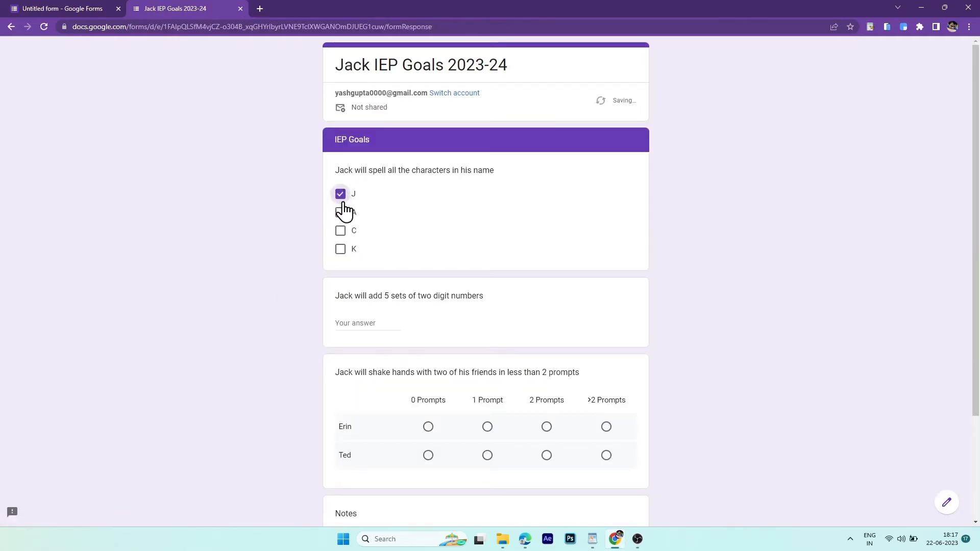
{"action": "left_click", "coordinate": [340, 213]}
{"action": "left_click", "coordinate": [340, 232]}
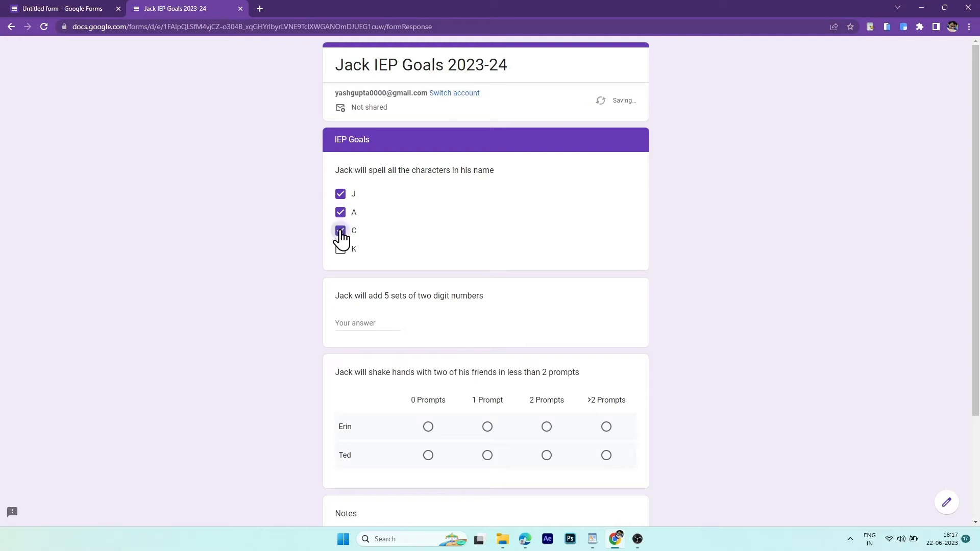
{"action": "left_click", "coordinate": [359, 319]}
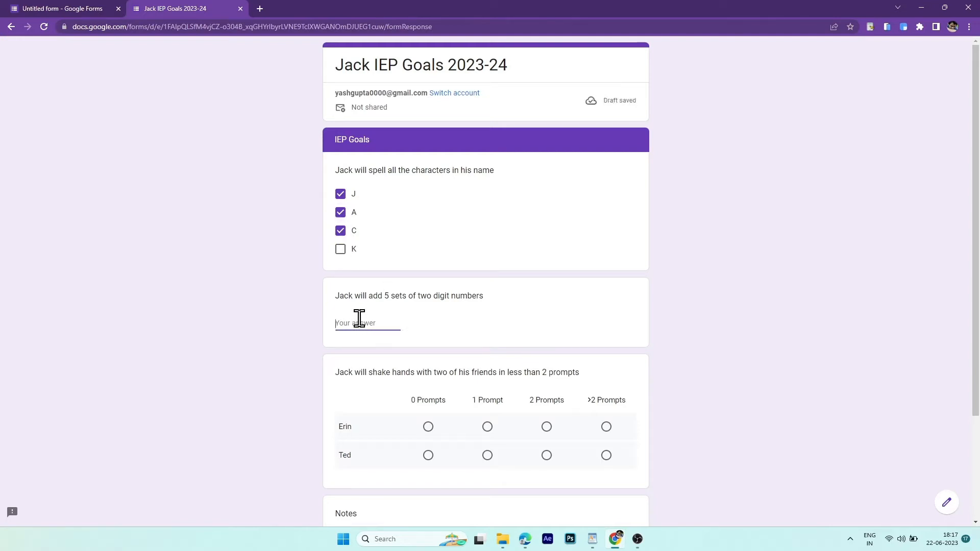
{"action": "type", "text": "3"}
{"action": "left_click", "coordinate": [486, 427]}
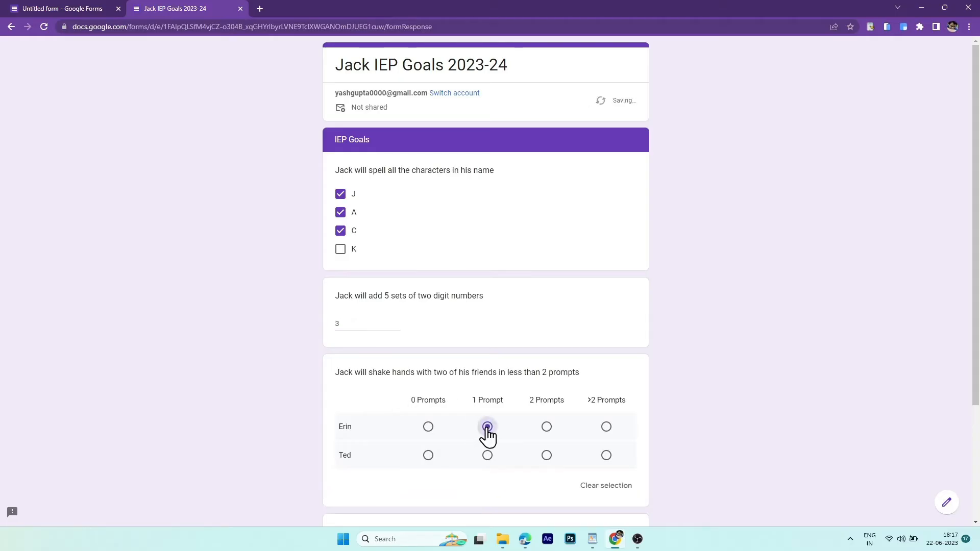
{"action": "left_click", "coordinate": [546, 456]}
{"action": "scroll", "coordinate": [546, 462], "scroll_direction": "down", "scroll_amount": 3}
{"action": "left_click", "coordinate": [437, 407]}
{"action": "type", "text": "Ted was a bit distracted today"}
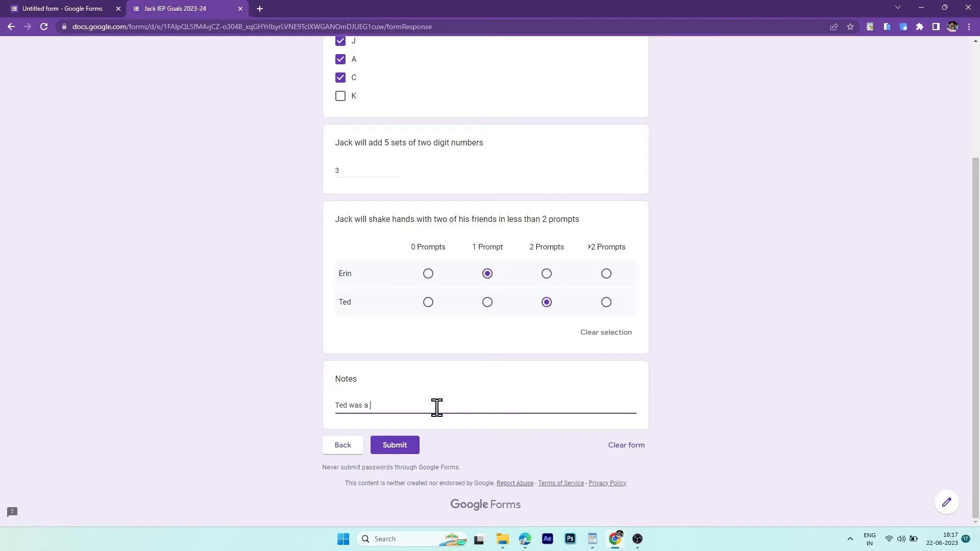
{"action": "left_click", "coordinate": [407, 445]}
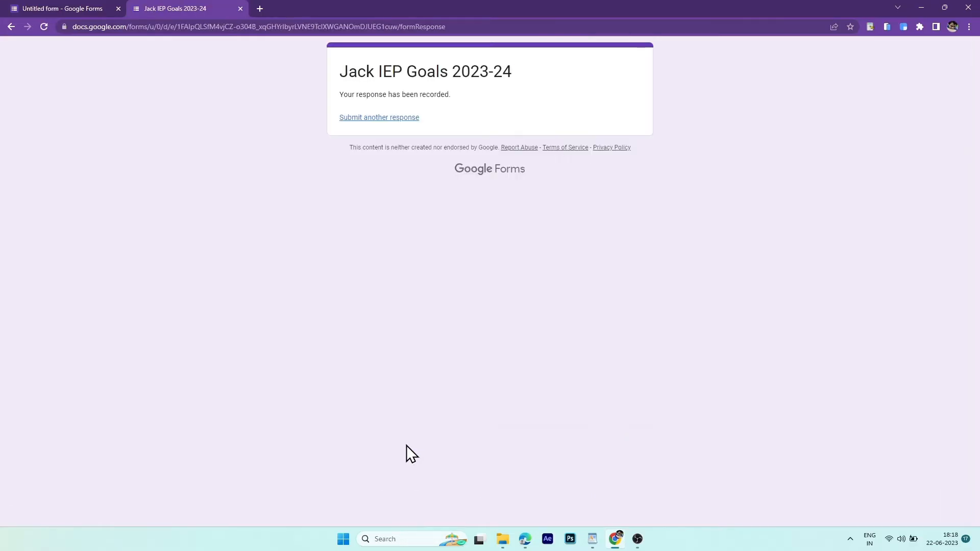
- Start a second response with a password, another respondent name and 22 June 2023
{"action": "left_click", "coordinate": [384, 119]}
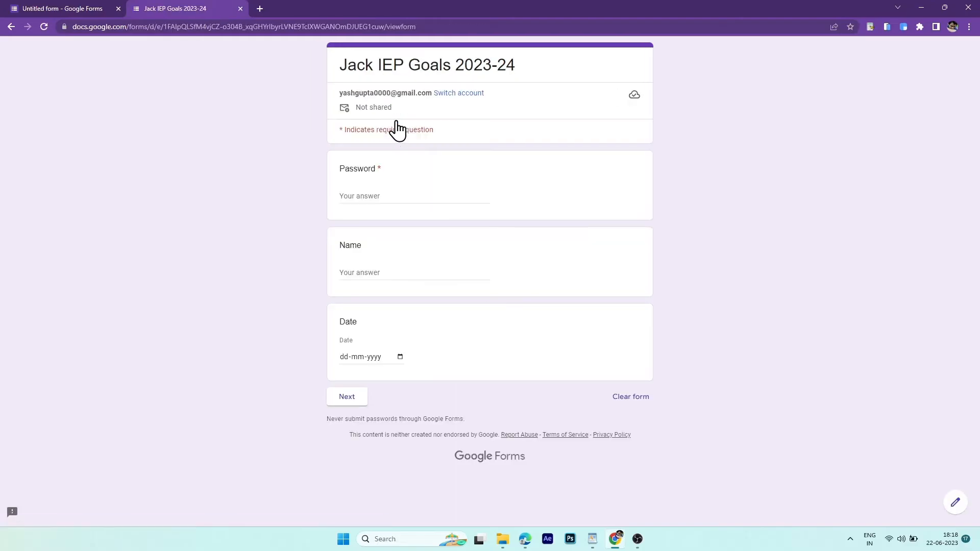
{"action": "left_click", "coordinate": [417, 197]}
{"action": "type", "text": "Jack123"}
{"action": "left_click", "coordinate": [402, 276]}
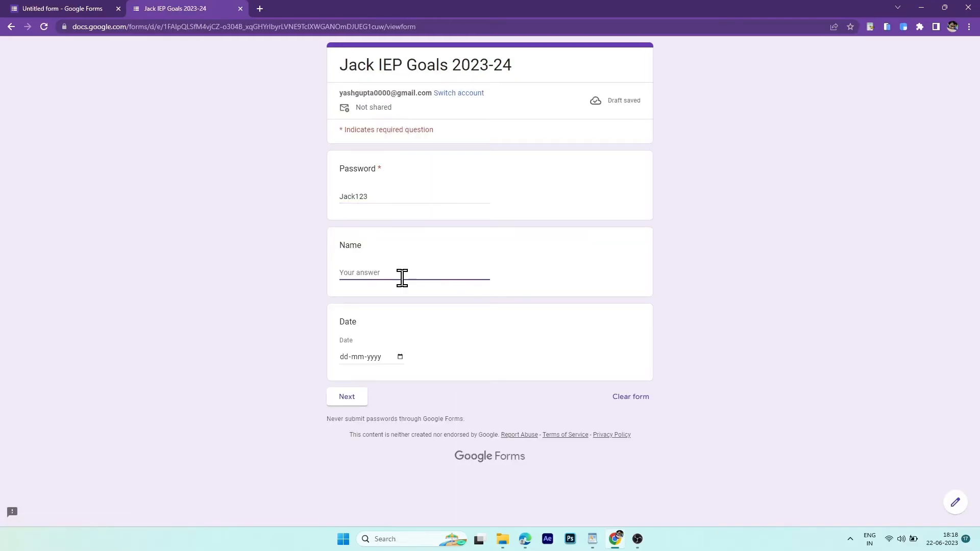
{"action": "type", "text": "Kevin"}
{"action": "left_click", "coordinate": [400, 357]}
{"action": "left_click", "coordinate": [404, 450]}
{"action": "left_click", "coordinate": [347, 397]}
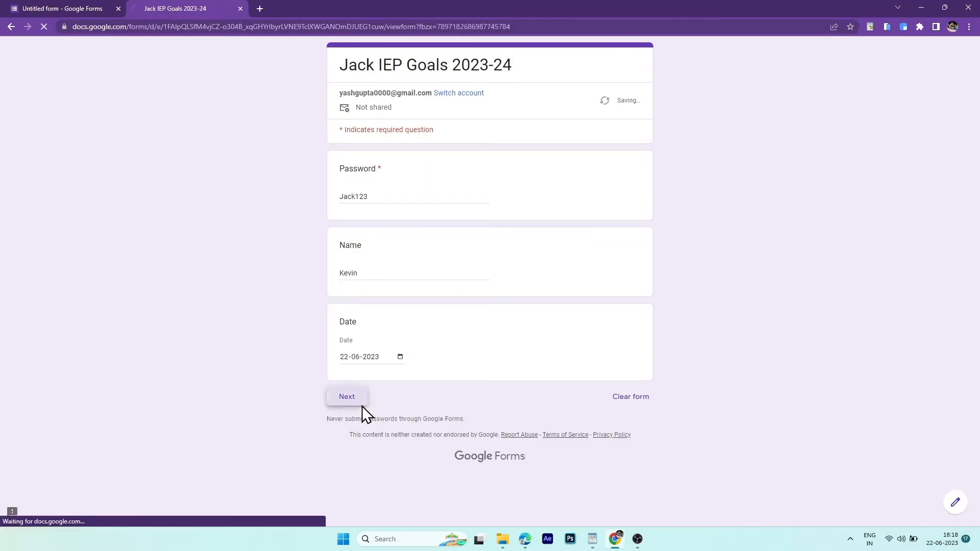
- Answer J, C, K; 4; 0 Prompts and 1 Prompt, then submit the second response
{"action": "left_click", "coordinate": [340, 194]}
{"action": "left_click", "coordinate": [341, 230]}
{"action": "left_click", "coordinate": [340, 249]}
{"action": "left_click", "coordinate": [368, 323]}
{"action": "type", "text": "4"}
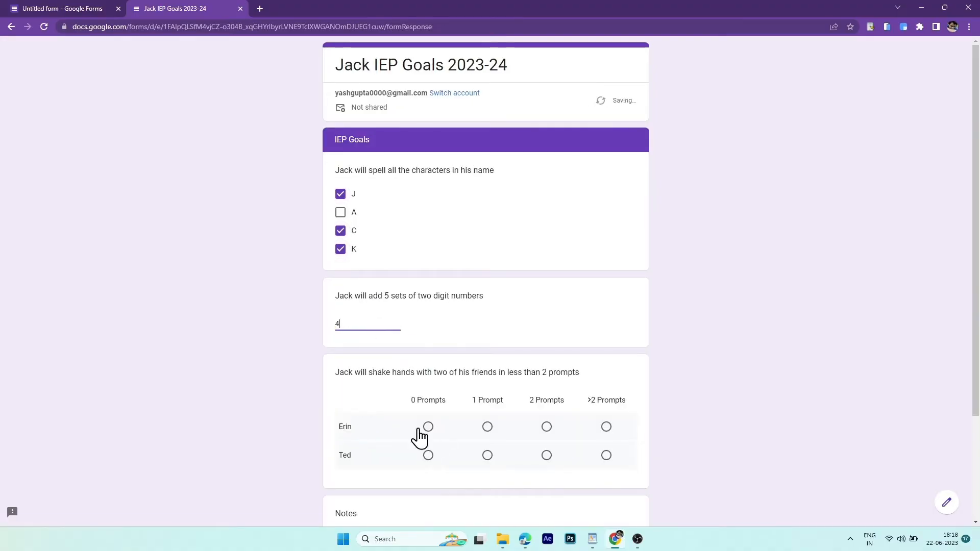
{"action": "left_click", "coordinate": [428, 427]}
{"action": "left_click", "coordinate": [487, 455]}
{"action": "scroll", "coordinate": [459, 434], "scroll_direction": "down", "scroll_amount": 3}
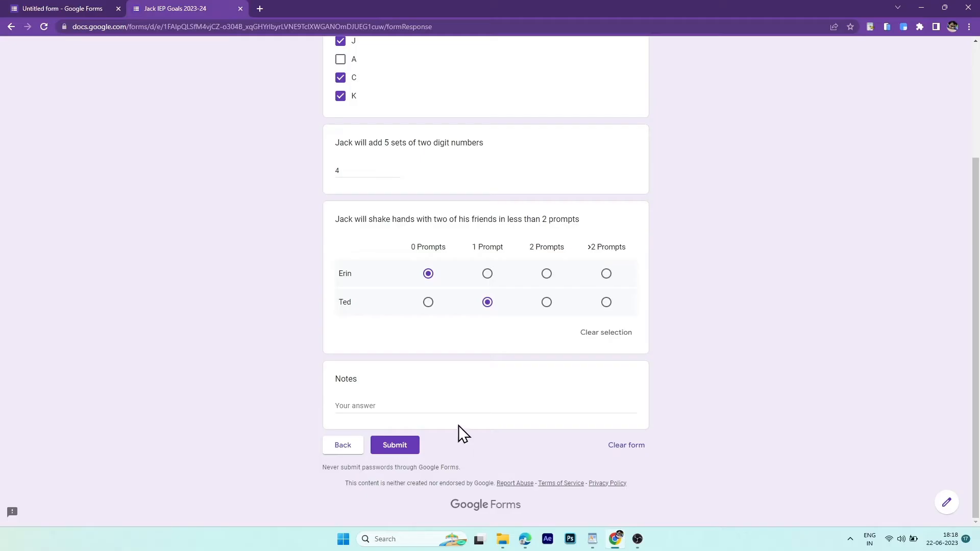
{"action": "left_click", "coordinate": [402, 446]}
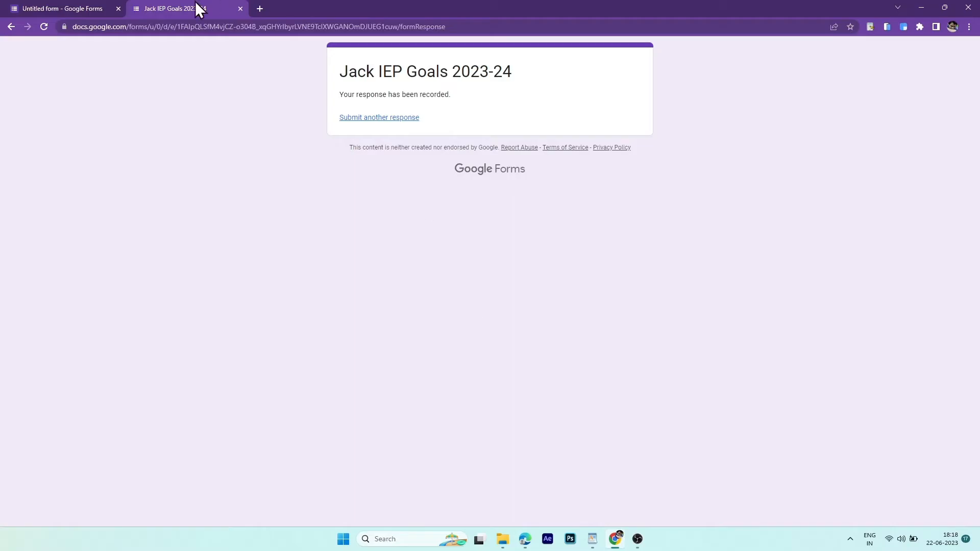
- Back in the editor, review the Responses summary charts for the 2 submissions
{"action": "left_click", "coordinate": [84, 8]}
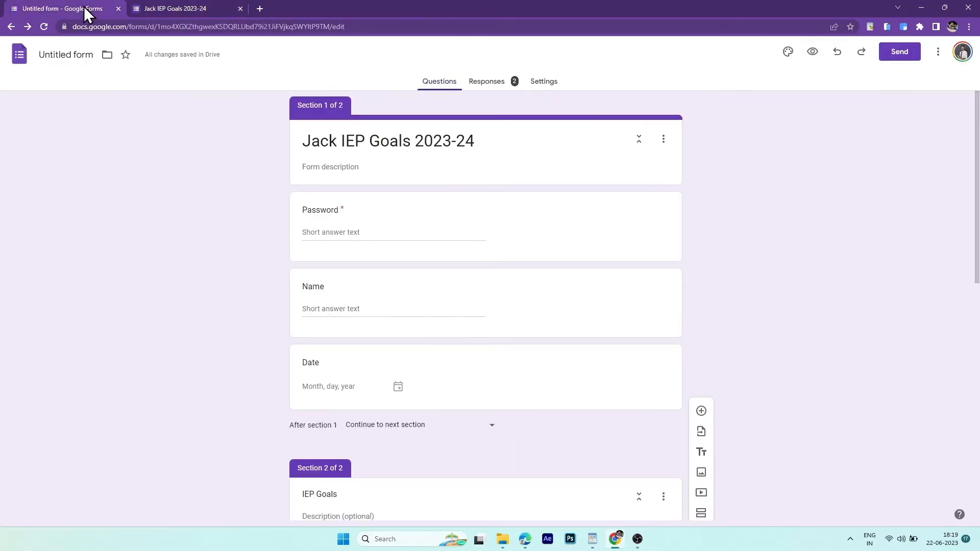
{"action": "left_click", "coordinate": [490, 83]}
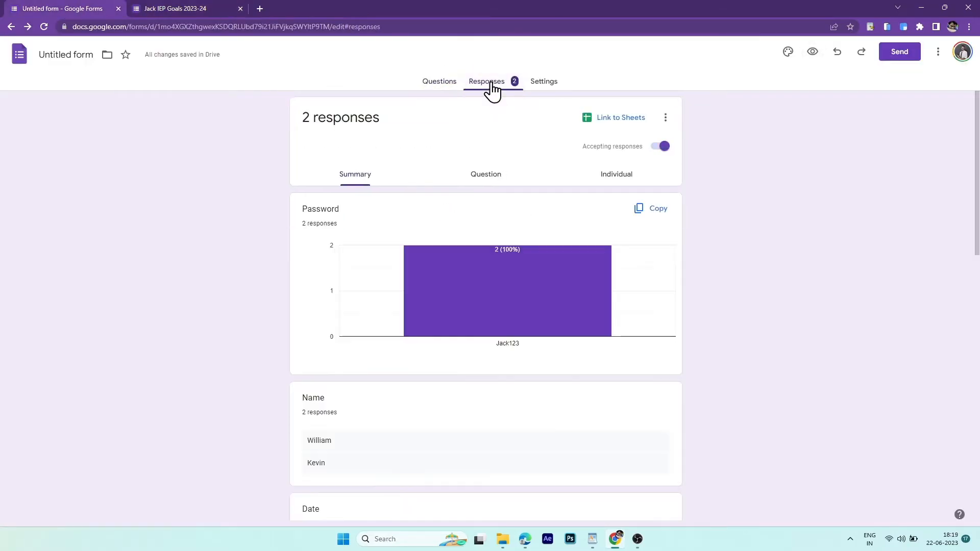
{"action": "scroll", "coordinate": [493, 268], "scroll_direction": "down", "scroll_amount": 13}
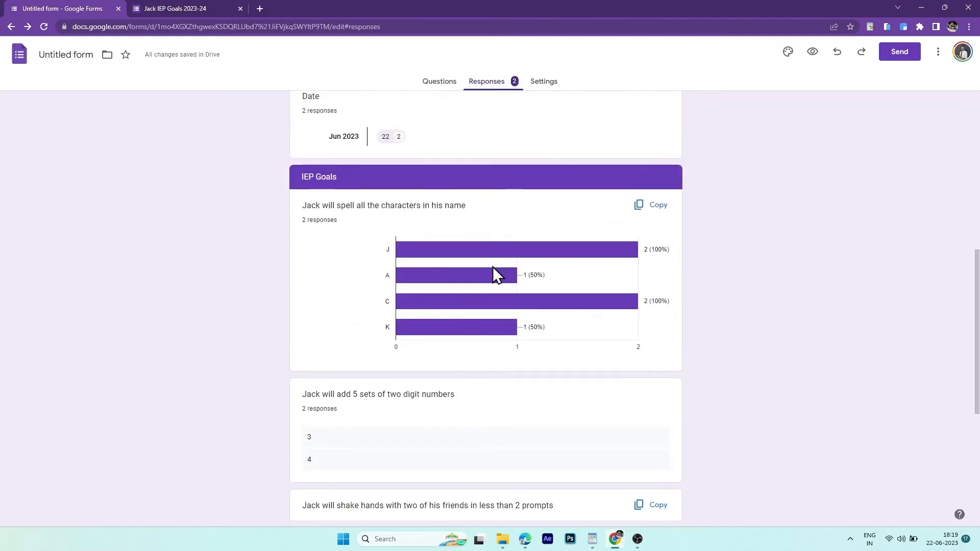
{"action": "scroll", "coordinate": [492, 267], "scroll_direction": "up", "scroll_amount": 15}
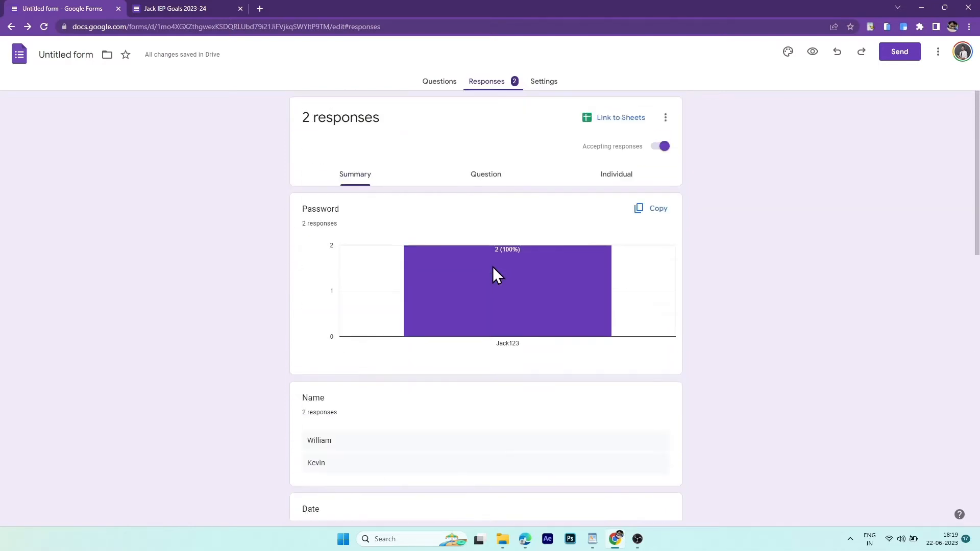
{"action": "scroll", "coordinate": [492, 267], "scroll_direction": "down", "scroll_amount": 3}
{"action": "scroll", "coordinate": [492, 267], "scroll_direction": "down", "scroll_amount": 1}
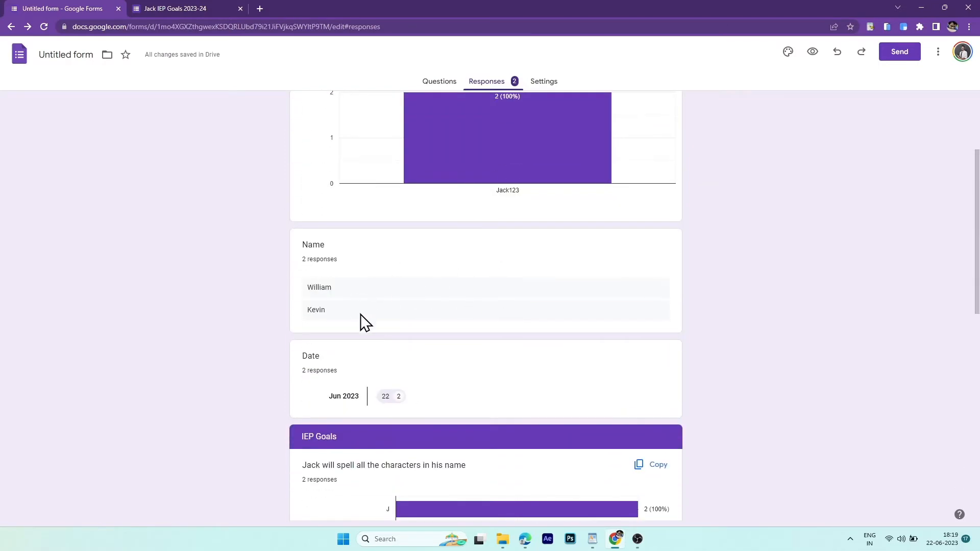
{"action": "scroll", "coordinate": [360, 309], "scroll_direction": "down", "scroll_amount": 4}
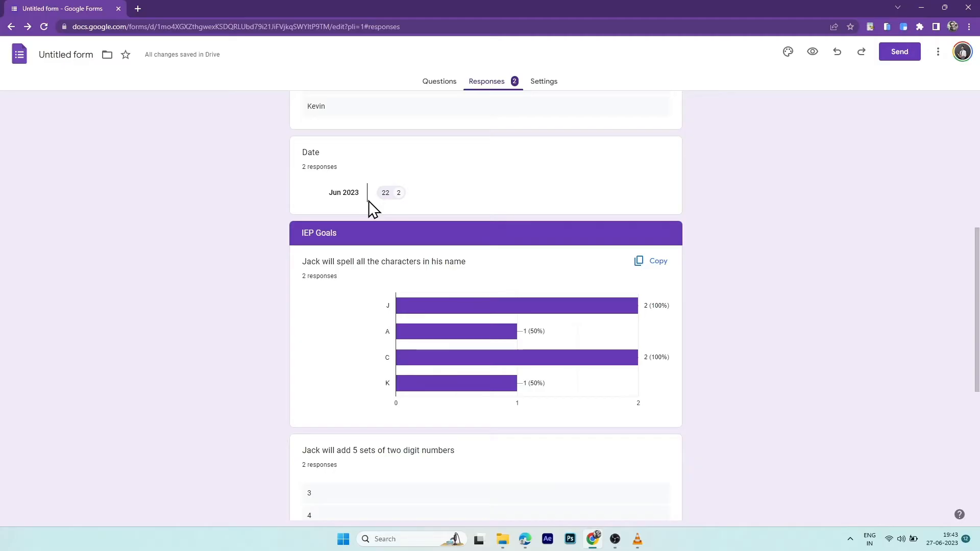
{"action": "scroll", "coordinate": [369, 201], "scroll_direction": "up", "scroll_amount": 7}
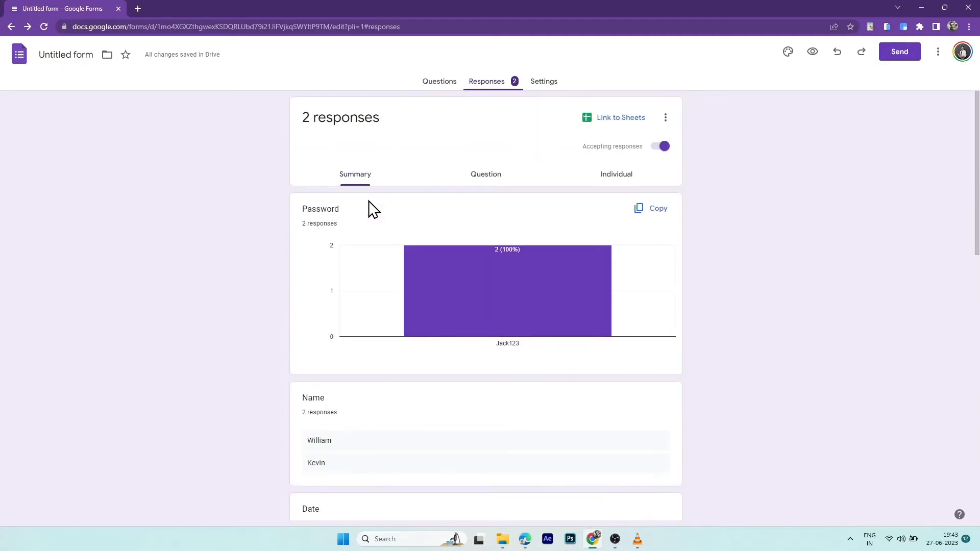
- Link the responses to a new spreadsheet, 'Untitled form (Responses)'
{"action": "left_click", "coordinate": [627, 127]}
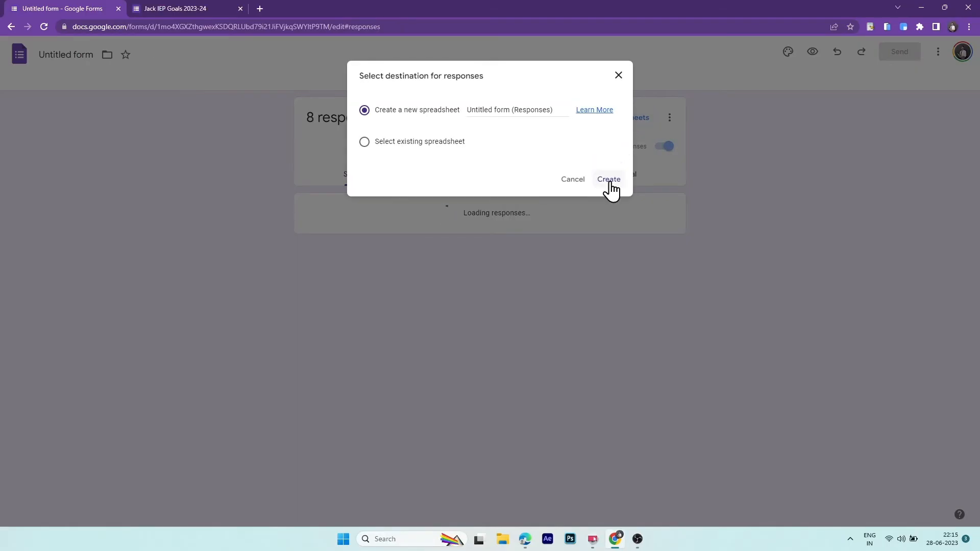
{"action": "left_click", "coordinate": [609, 179]}
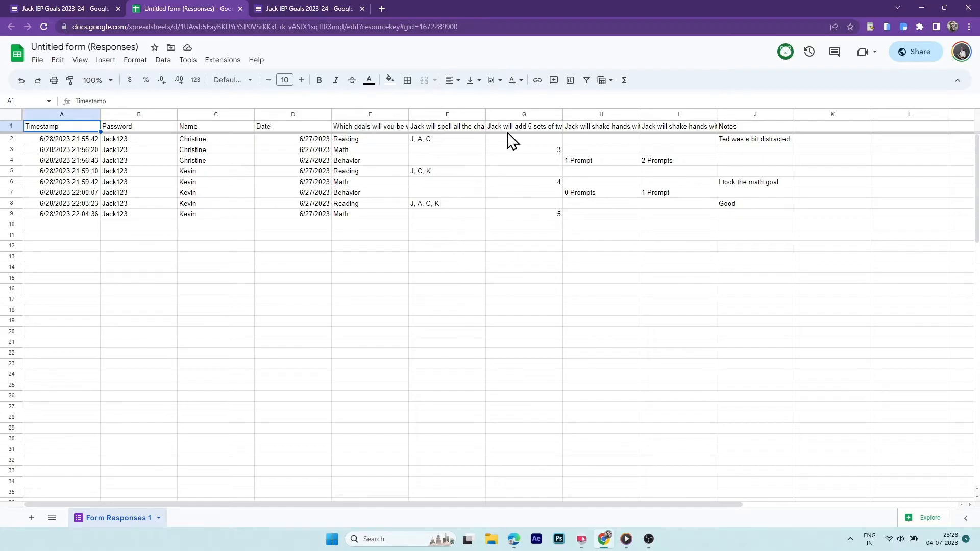
- Select the Date column D and the goals column G in the response sheet
{"action": "double_click", "coordinate": [493, 127]}
{"action": "left_click_drag", "start_coordinate": [490, 126], "coordinate": [622, 133]}
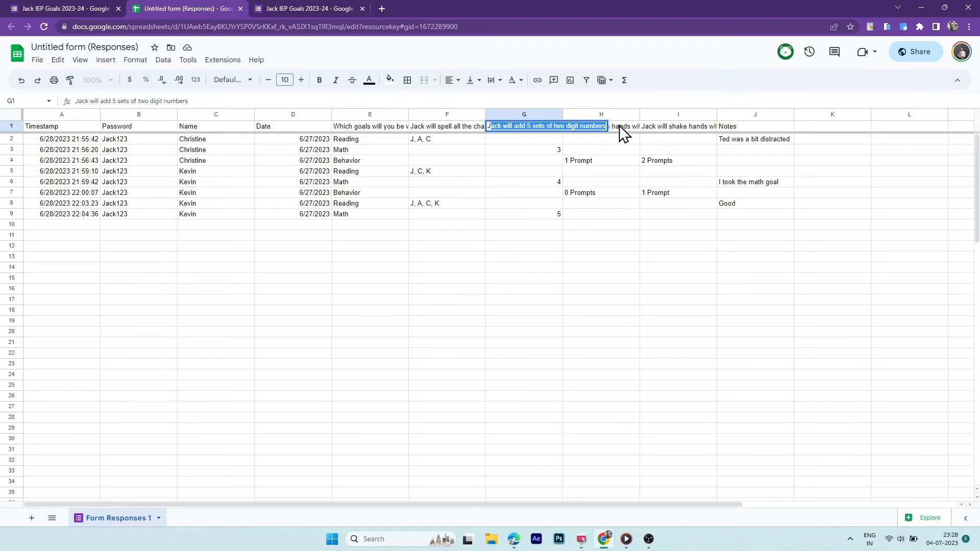
{"action": "left_click", "coordinate": [292, 115]}
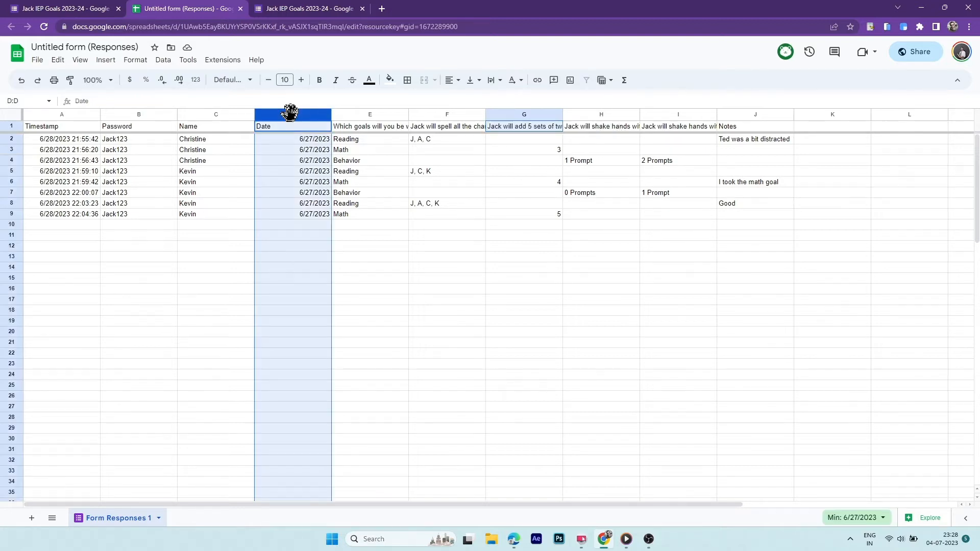
{"action": "left_click", "coordinate": [535, 113], "text": "ctrl"}
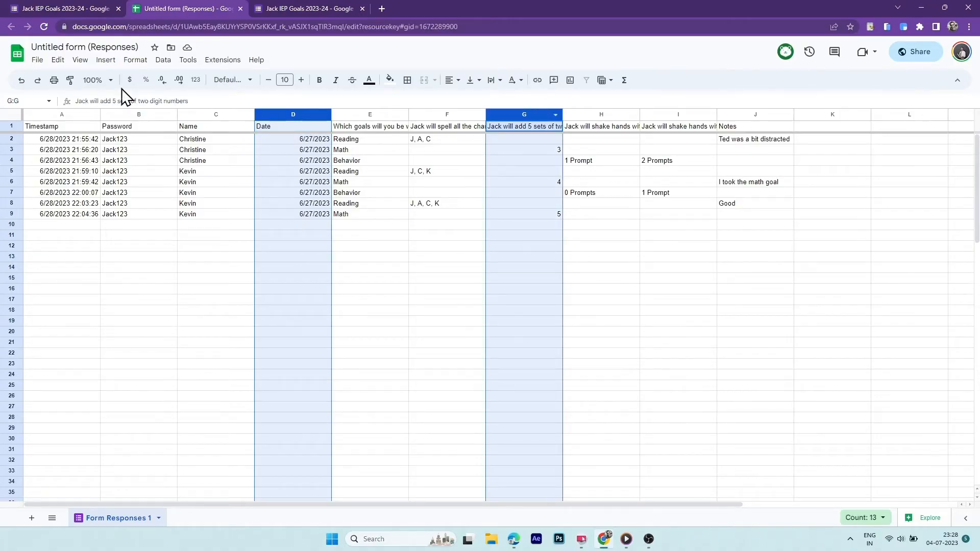
- Insert a column chart from the selected columns and bring up its Customize options
{"action": "left_click", "coordinate": [105, 61]}
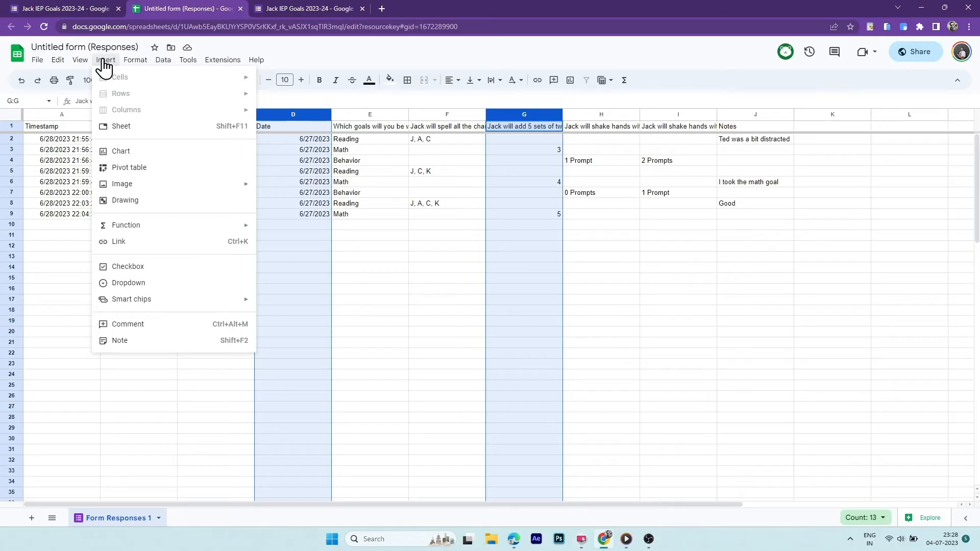
{"action": "left_click", "coordinate": [123, 156]}
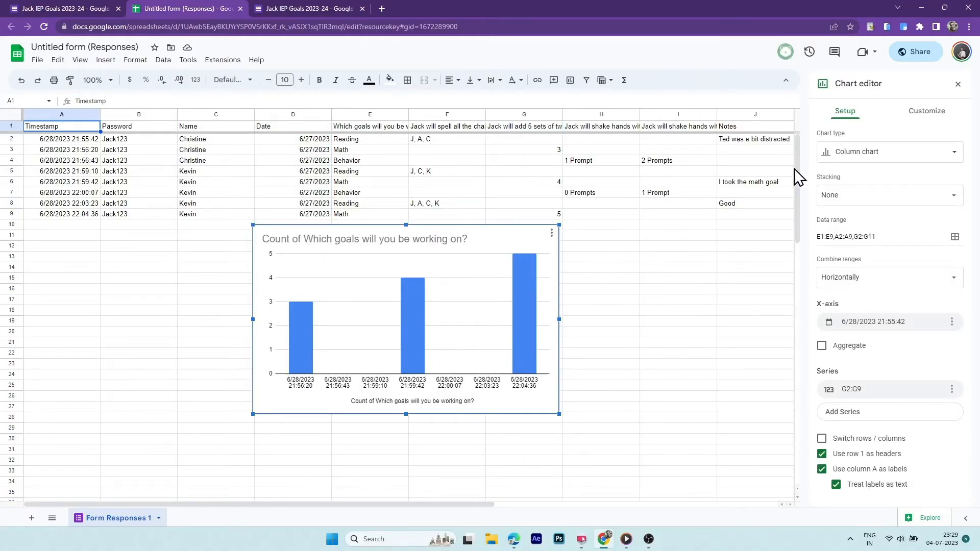
{"action": "left_click", "coordinate": [920, 156]}
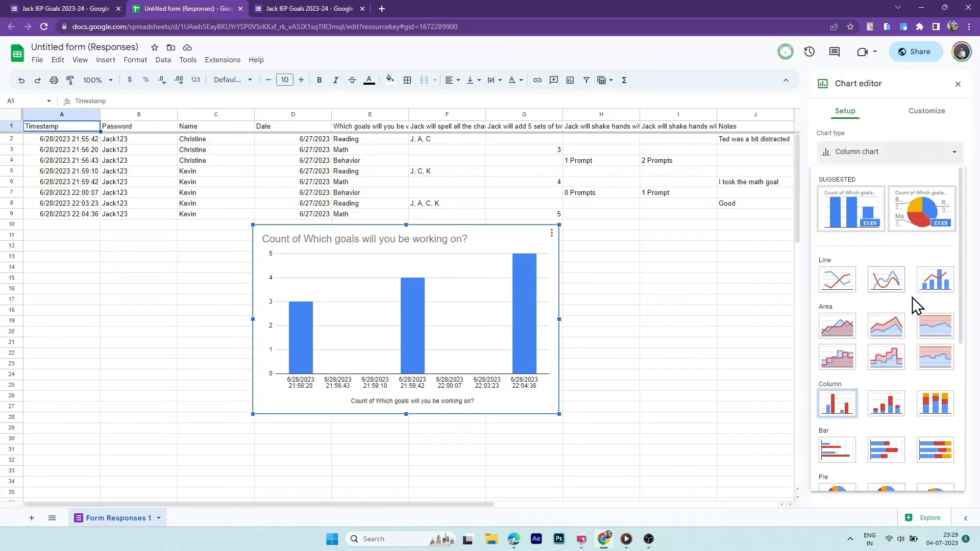
{"action": "scroll", "coordinate": [912, 298], "scroll_direction": "down", "scroll_amount": 5}
{"action": "scroll", "coordinate": [913, 297], "scroll_direction": "up", "scroll_amount": 5}
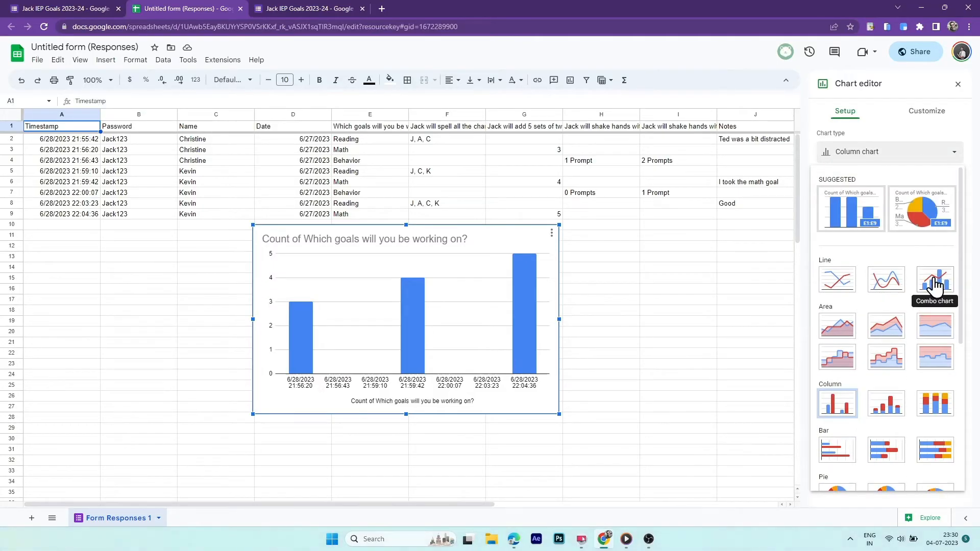
{"action": "left_click", "coordinate": [919, 116]}
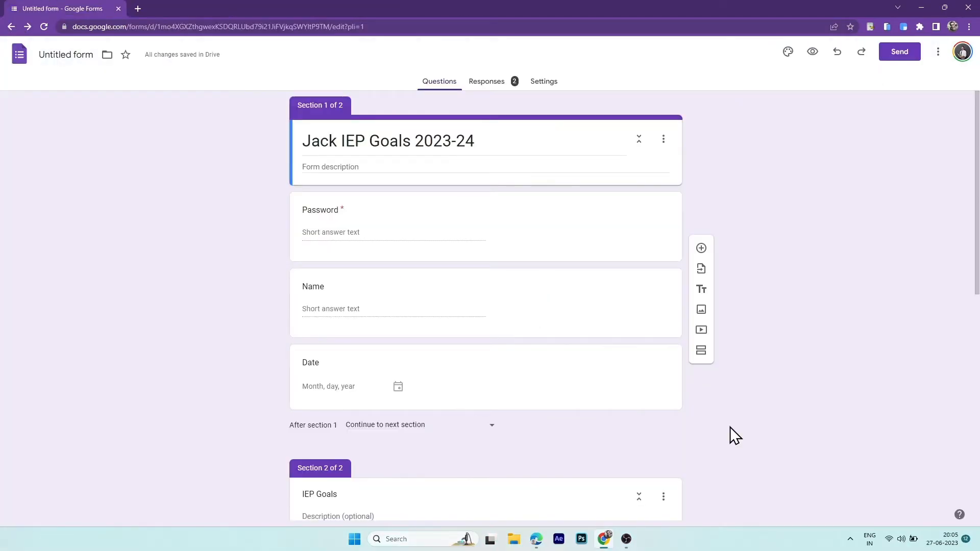
{"action": "scroll", "coordinate": [730, 427], "scroll_direction": "down", "scroll_amount": 5}
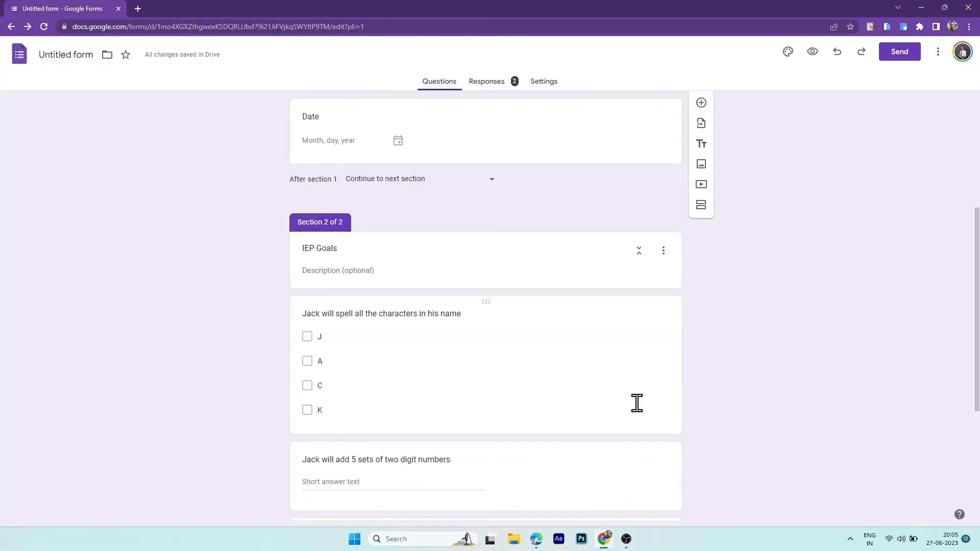
{"action": "scroll", "coordinate": [637, 403], "scroll_direction": "down", "scroll_amount": 4}
{"action": "scroll", "coordinate": [621, 382], "scroll_direction": "up", "scroll_amount": 10}
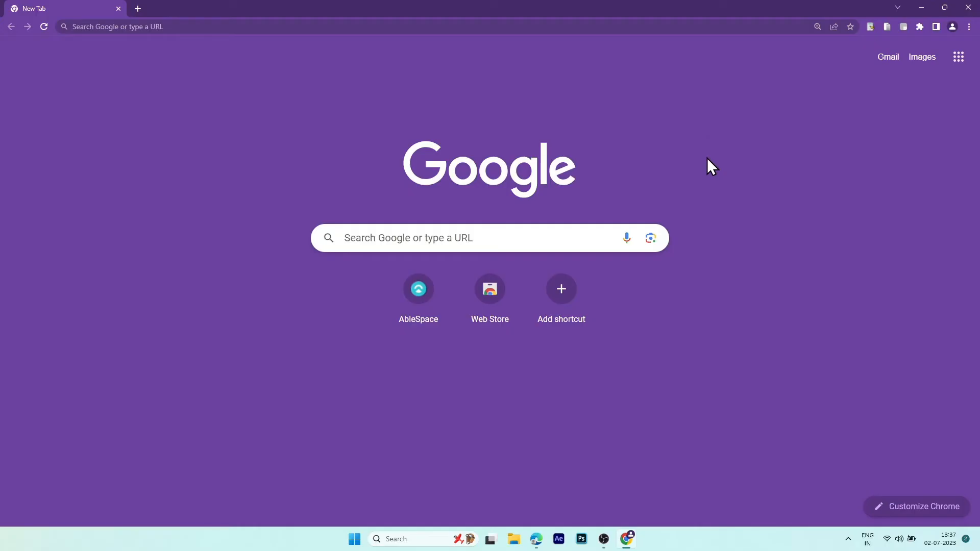
- Go to ablespace.io, start a free trial and log in to the Caseload page
{"action": "left_click", "coordinate": [326, 27]}
{"action": "type", "text": "ablespace.io"}
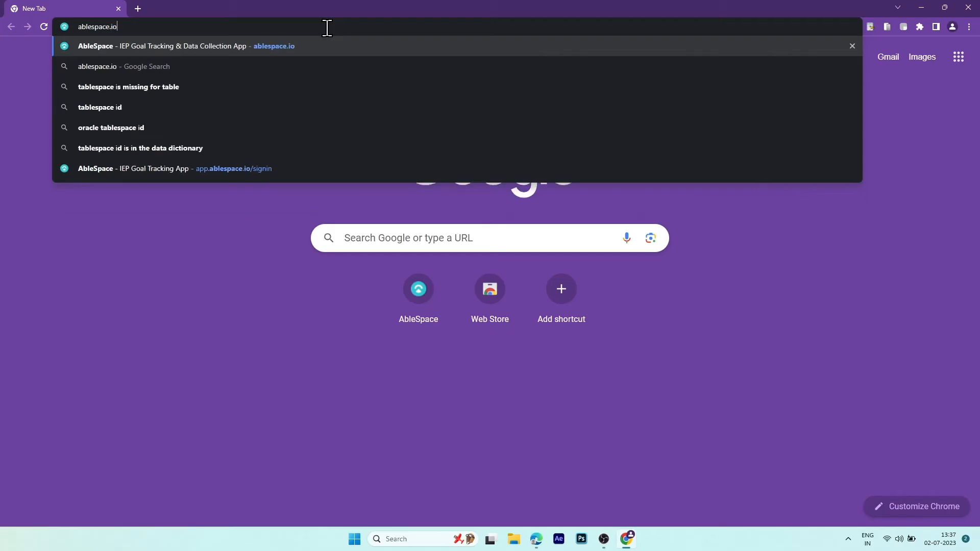
{"action": "key", "text": "Return"}
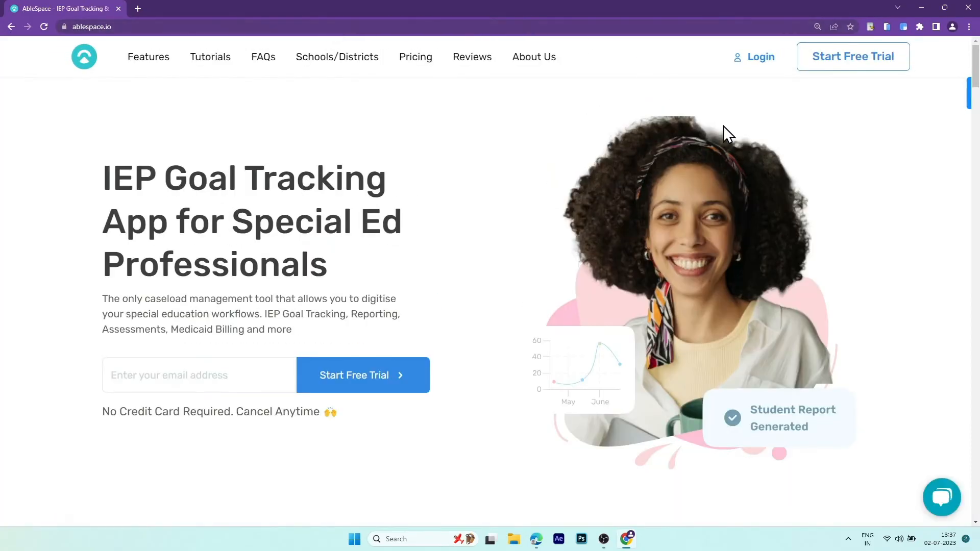
{"action": "left_click", "coordinate": [874, 60]}
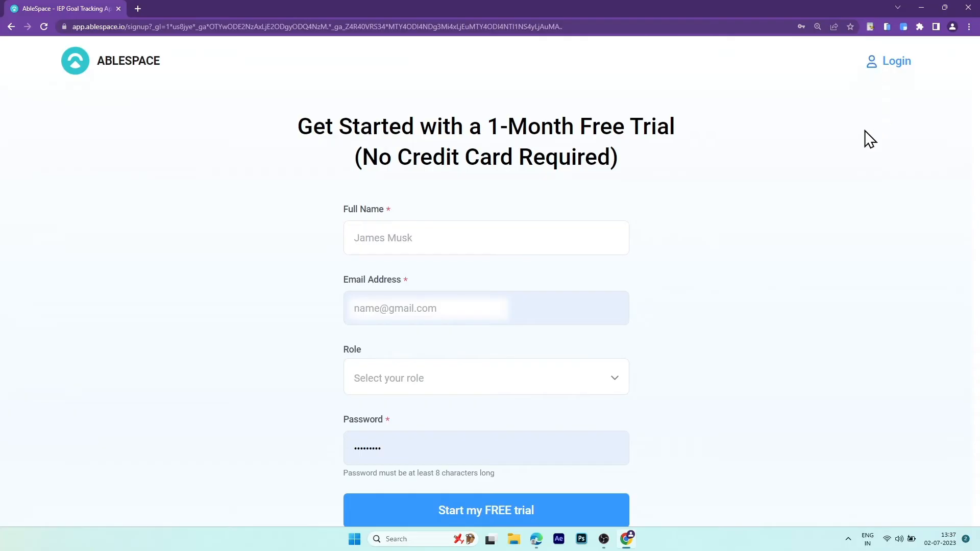
{"action": "left_click", "coordinate": [897, 62]}
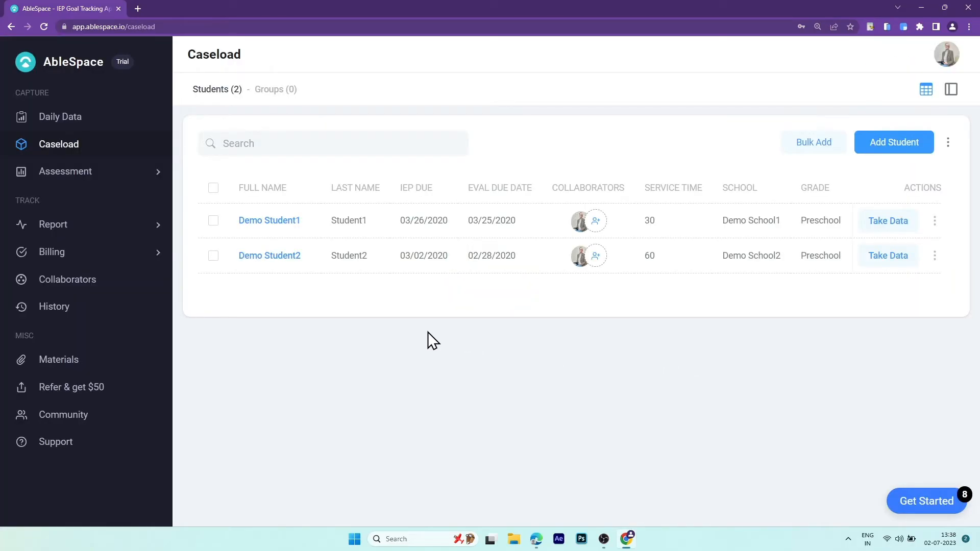
- Create a new student with their first and last name, then open the student's profile
{"action": "left_click", "coordinate": [883, 148]}
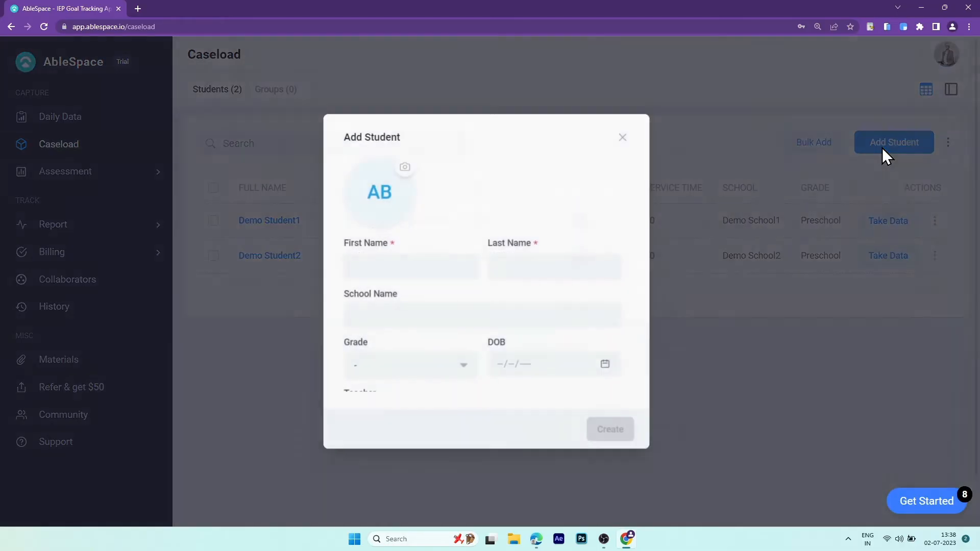
{"action": "left_click", "coordinate": [403, 276]}
{"action": "type", "text": "Jack"}
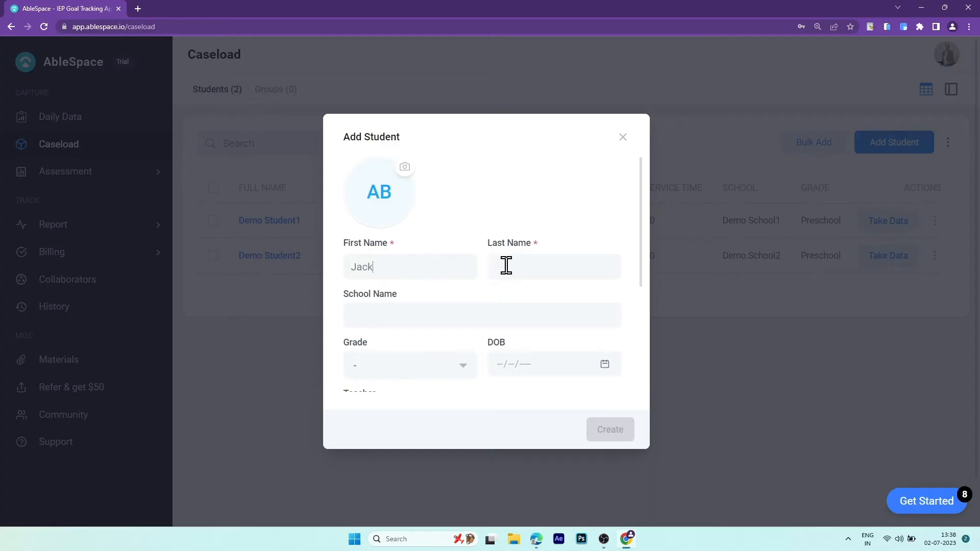
{"action": "left_click", "coordinate": [506, 266]}
{"action": "type", "text": "Sparrow"}
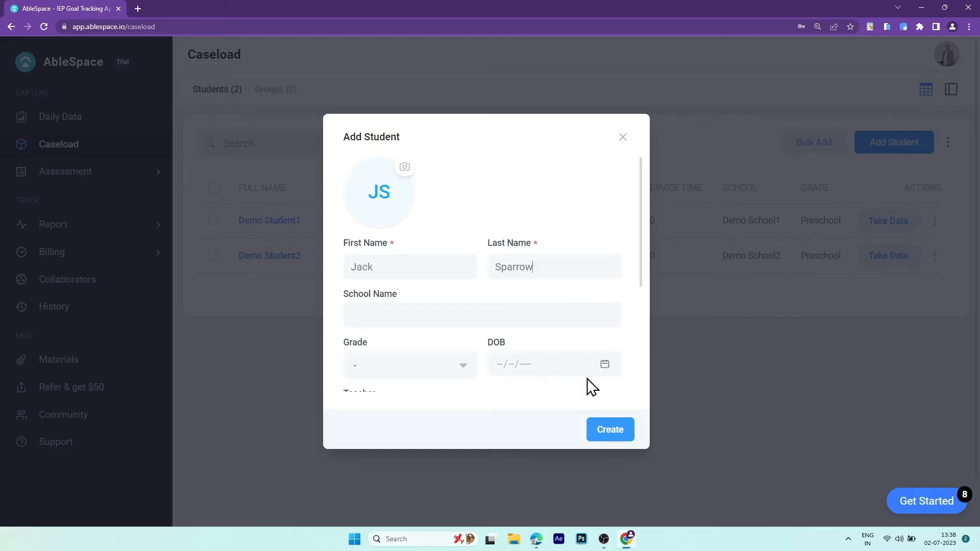
{"action": "left_click", "coordinate": [611, 431]}
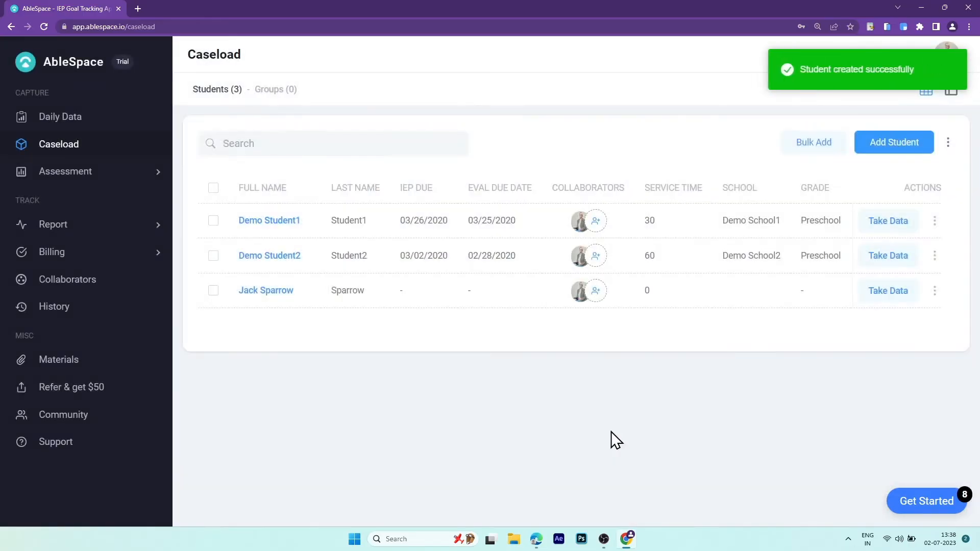
{"action": "left_click", "coordinate": [276, 291]}
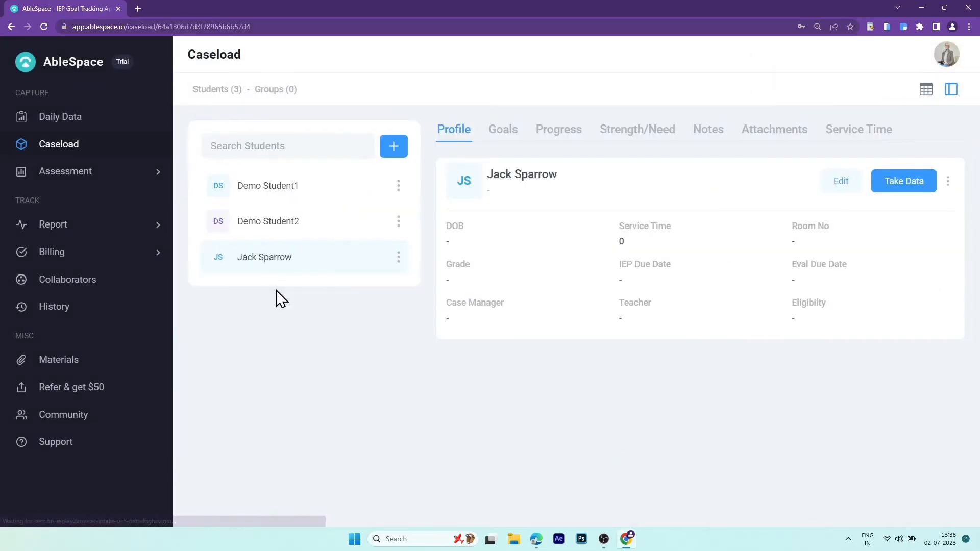
- Save a Math accuracy goal stating the student will add 2-digit numbers
{"action": "left_click", "coordinate": [505, 134]}
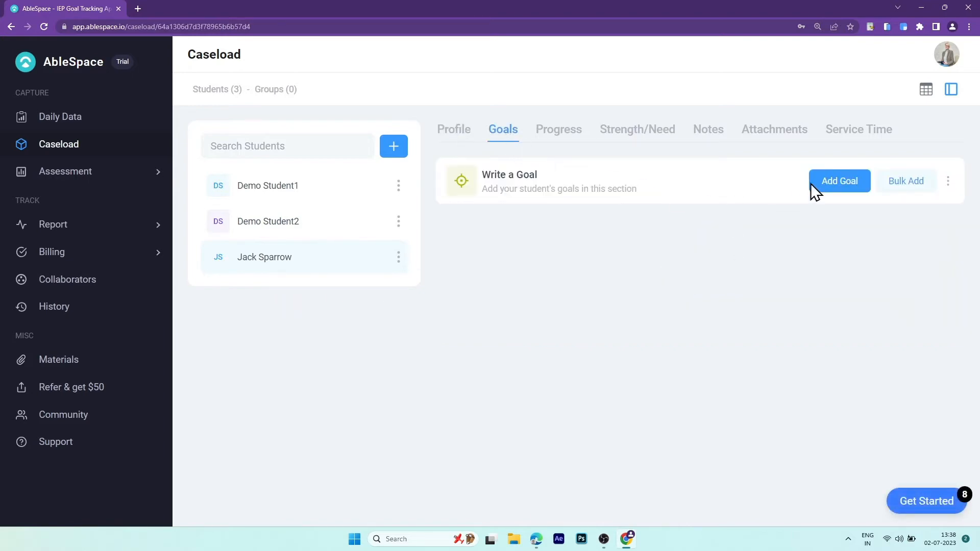
{"action": "left_click", "coordinate": [849, 178]}
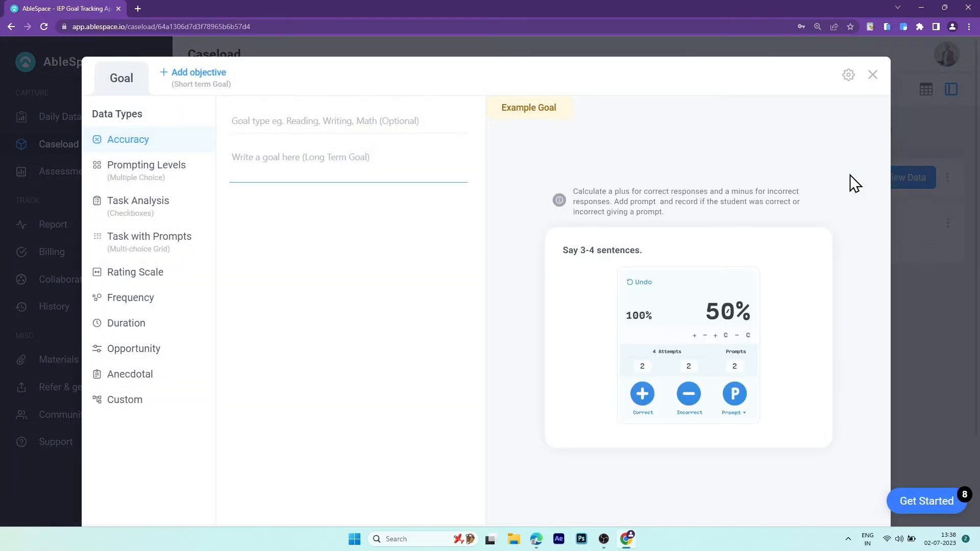
{"action": "left_click", "coordinate": [325, 126]}
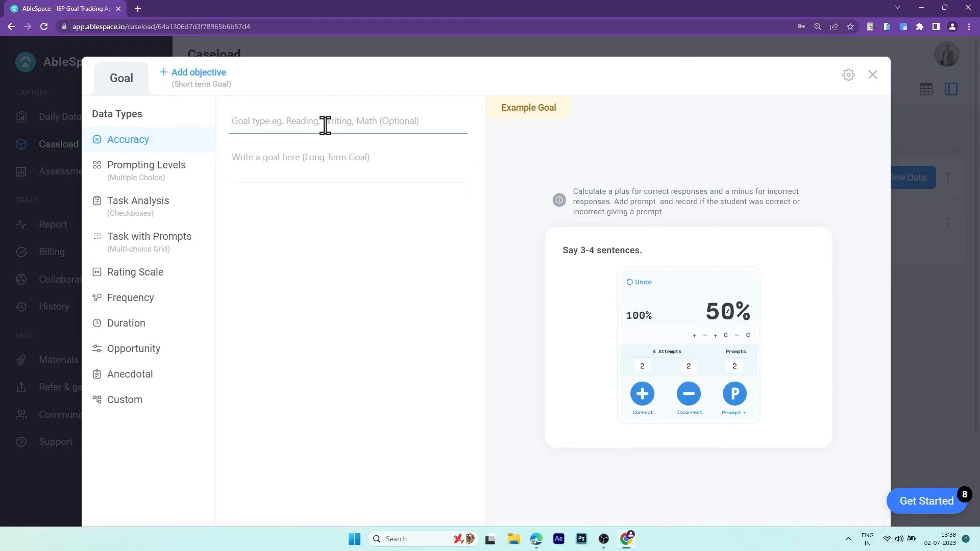
{"action": "type", "text": "Math"}
{"action": "left_click", "coordinate": [323, 157]}
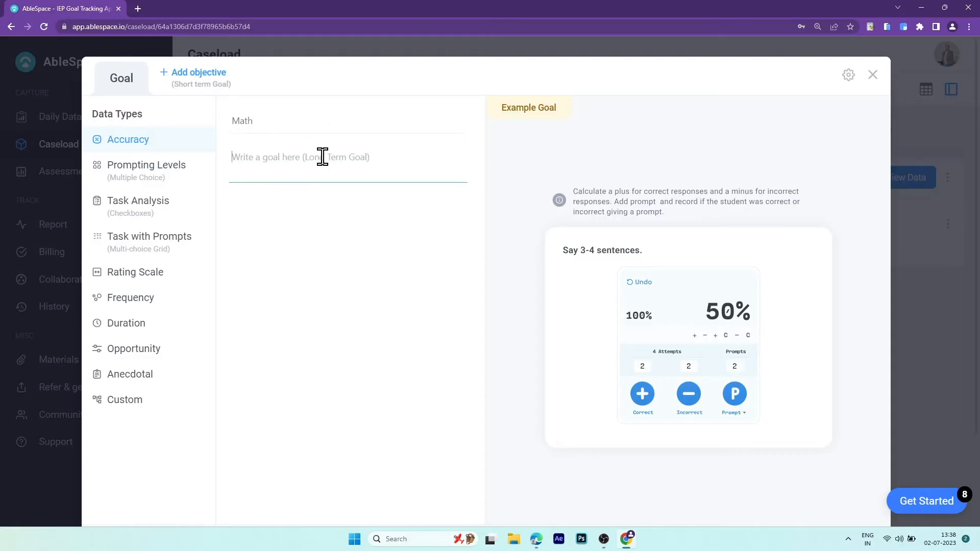
{"action": "type", "text": "Jack will add 2 digi"}
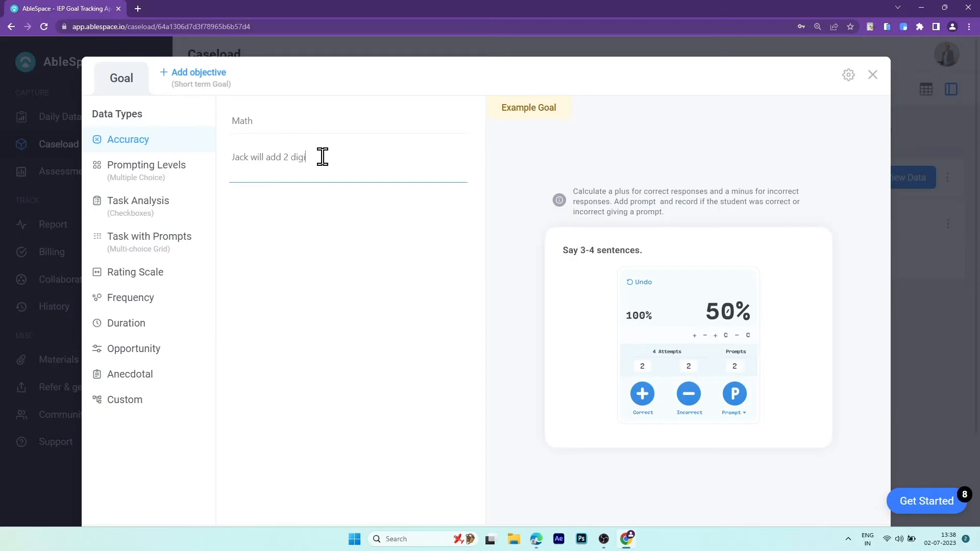
{"action": "type", "text": "ts numbers"}
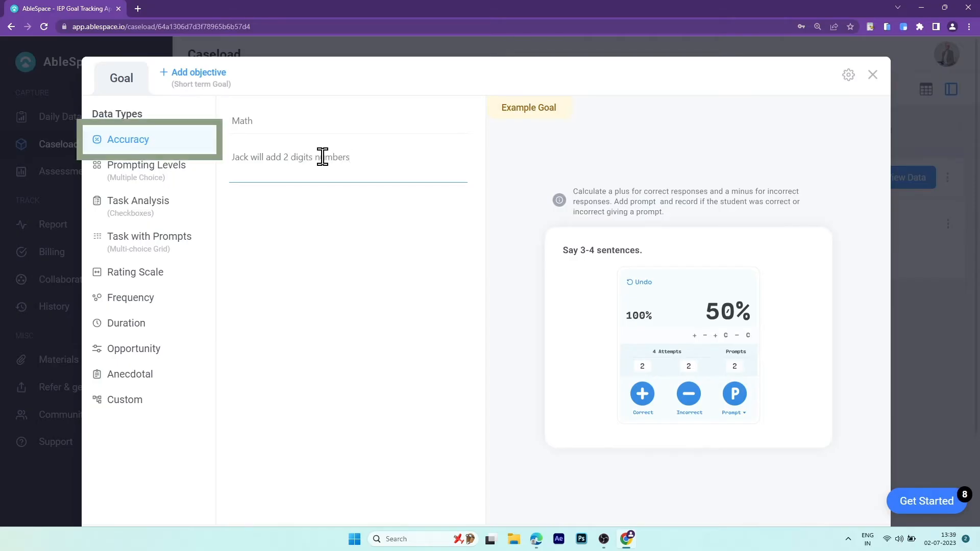
{"action": "scroll", "coordinate": [715, 388], "scroll_direction": "down", "scroll_amount": 2}
{"action": "left_click", "coordinate": [831, 439]}
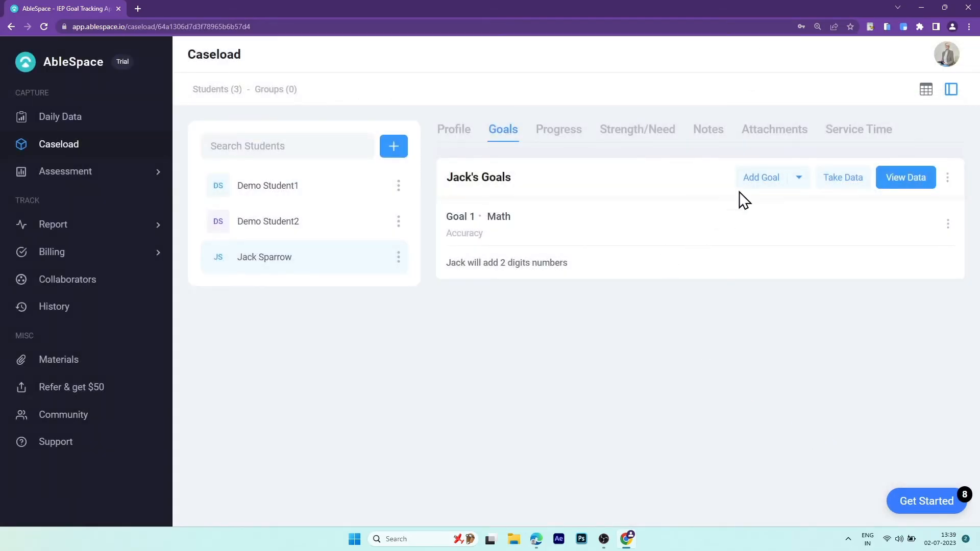
{"action": "left_click", "coordinate": [775, 184]}
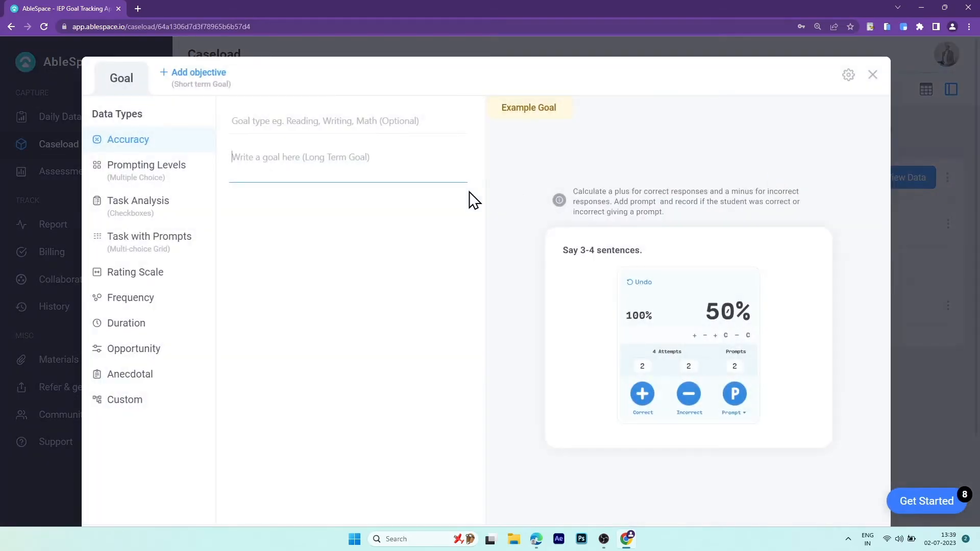
- Draft a Reading task-analysis goal: spell all the characters in his name
{"action": "left_click", "coordinate": [165, 206]}
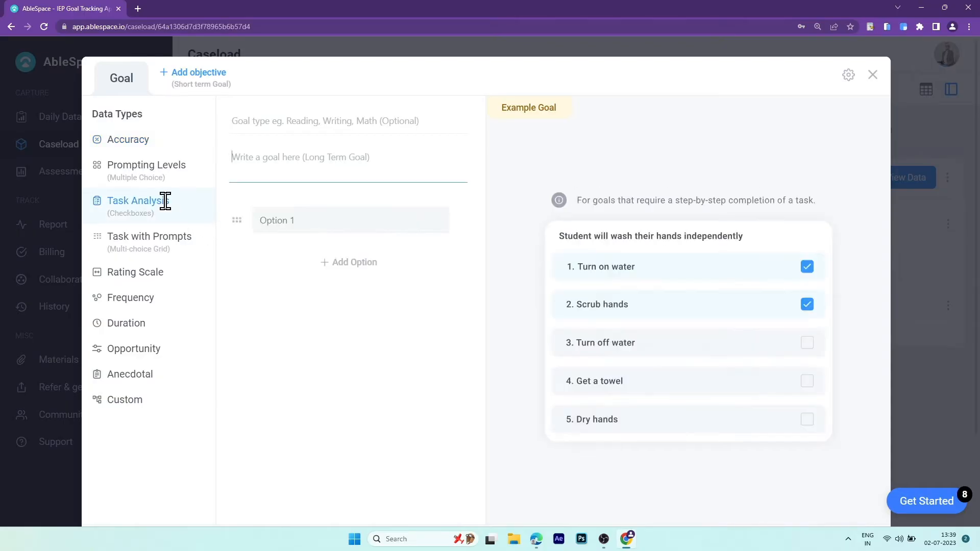
{"action": "left_click", "coordinate": [315, 121]}
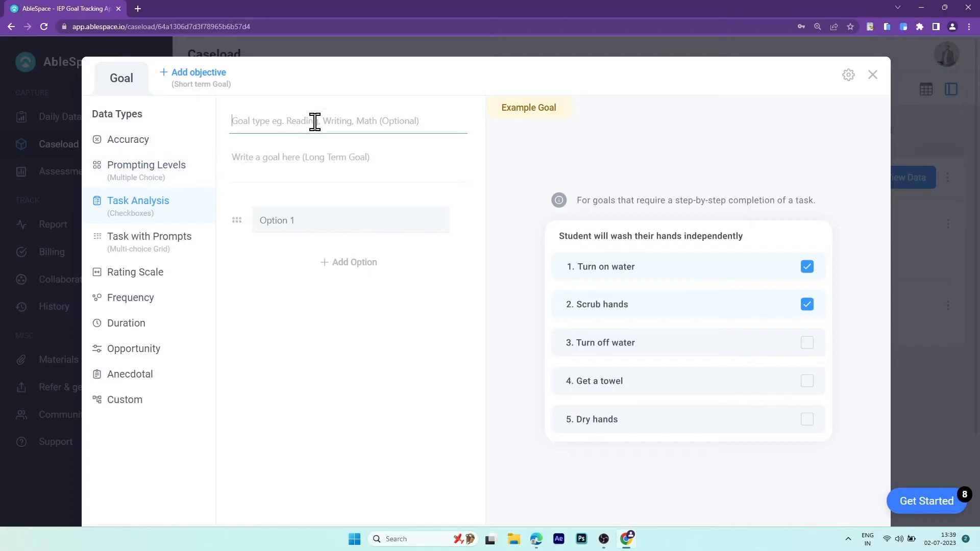
{"action": "type", "text": "Reading"}
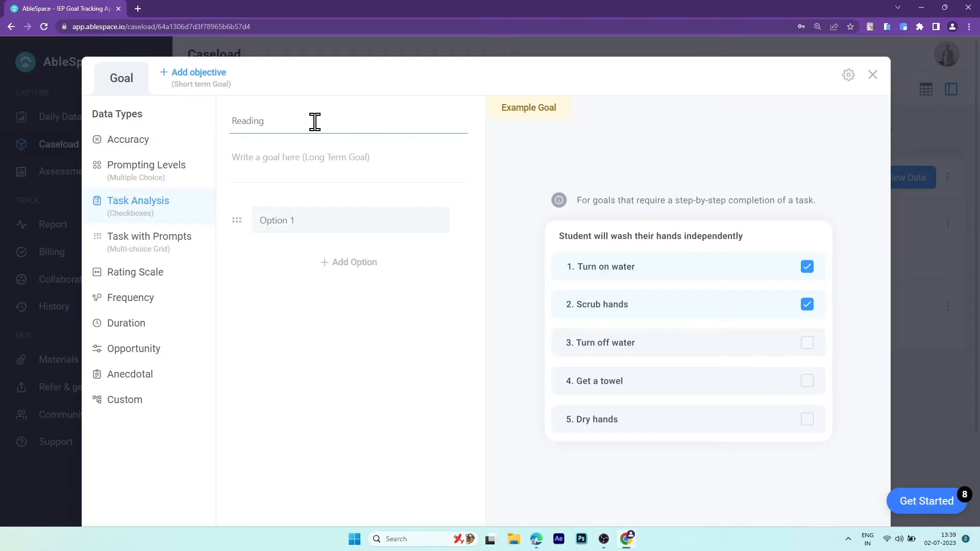
{"action": "left_click", "coordinate": [313, 157]}
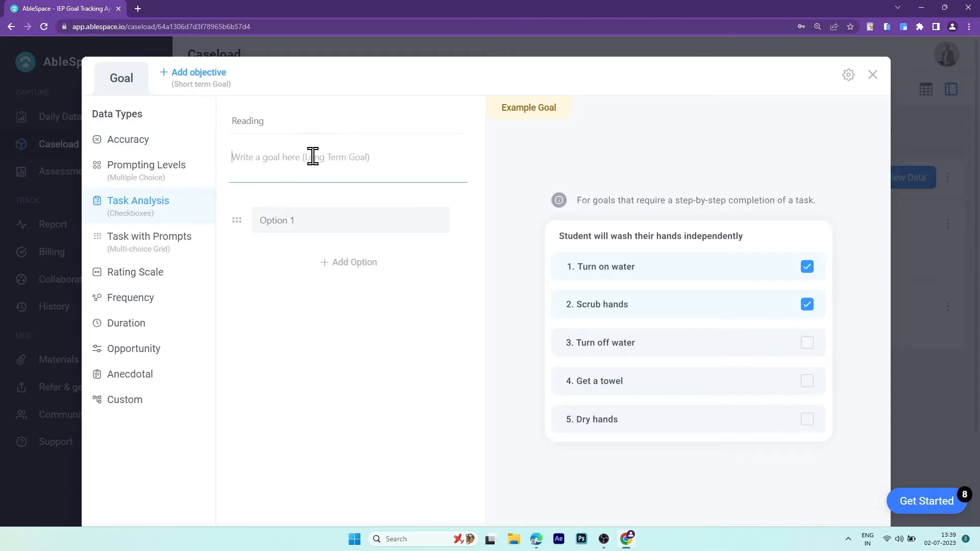
{"action": "type", "text": "Jack will spell all th"}
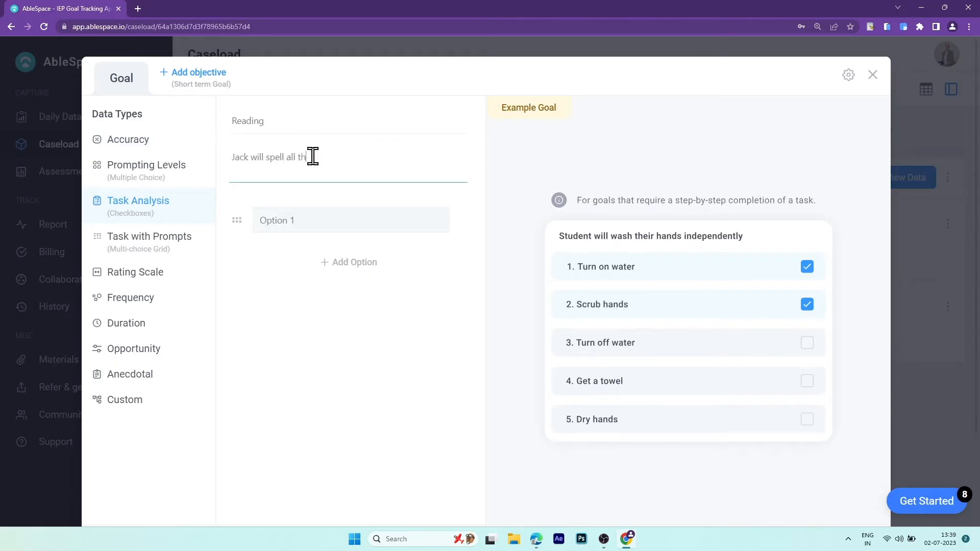
{"action": "type", "text": "e characters in his name"}
- Add checklist steps J, A, C and K, then save the Reading goal
{"action": "left_click", "coordinate": [343, 219]}
{"action": "type", "text": "J"}
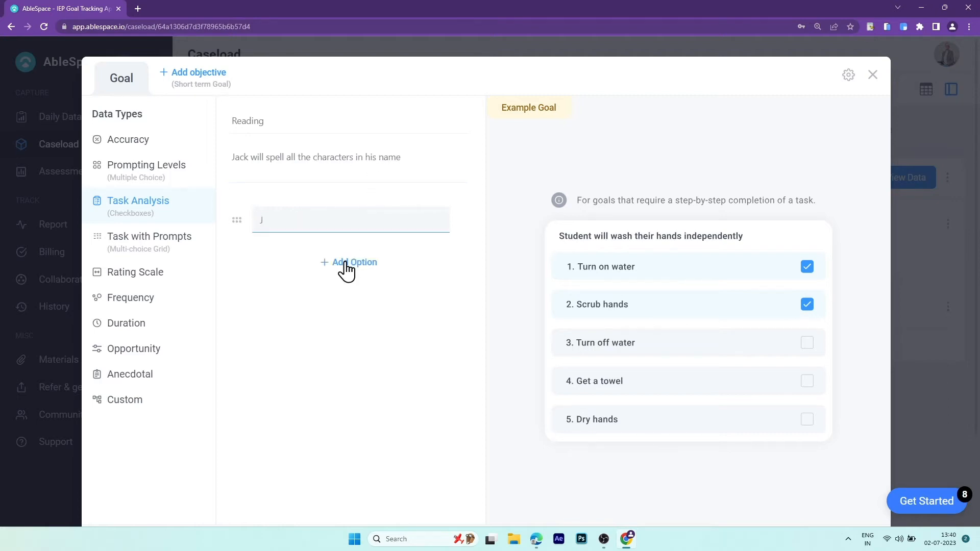
{"action": "left_click", "coordinate": [342, 265]}
{"action": "type", "text": "A"}
{"action": "left_click", "coordinate": [333, 296]}
{"action": "type", "text": "C"}
{"action": "left_click", "coordinate": [335, 321]}
{"action": "type", "text": "K"}
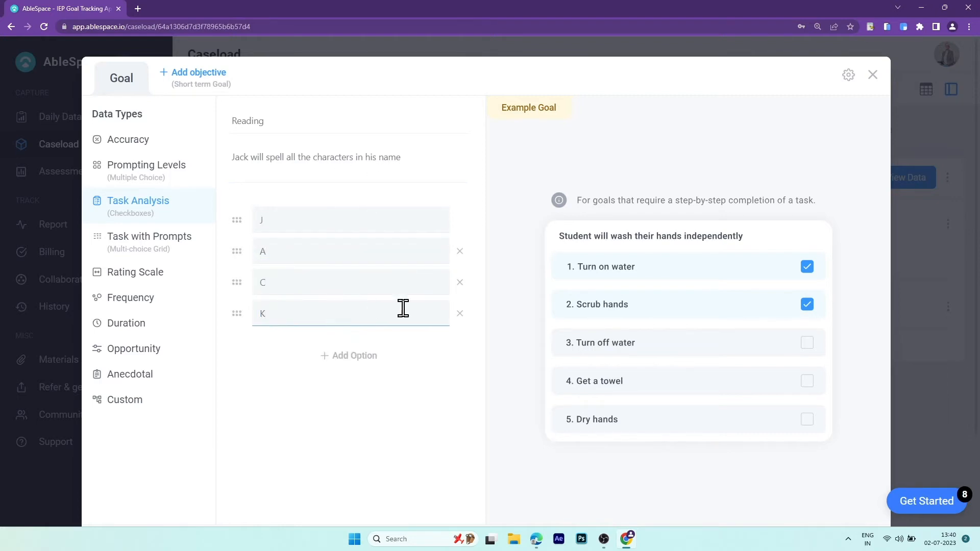
{"action": "scroll", "coordinate": [725, 465], "scroll_direction": "down", "scroll_amount": 3}
{"action": "left_click", "coordinate": [852, 437]}
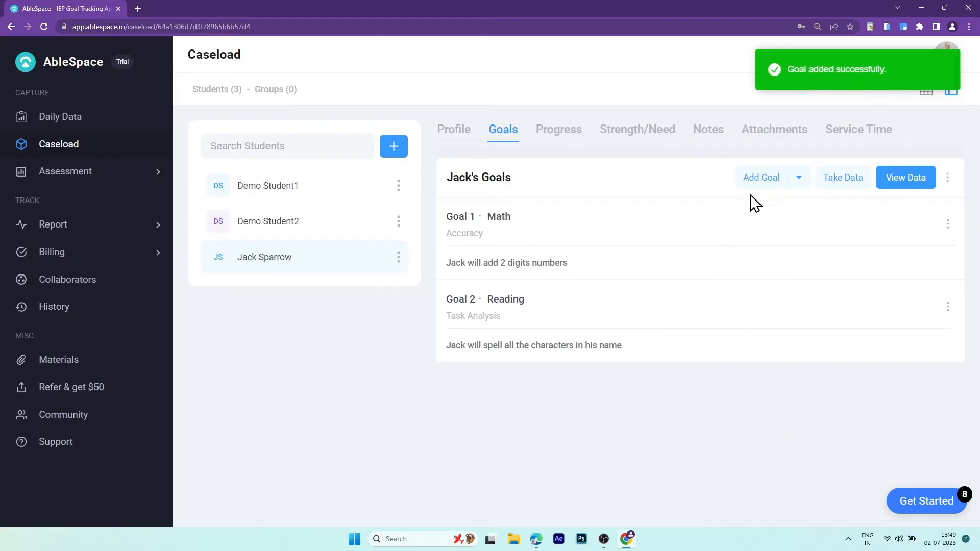
- Draft a Behavior goal on shaking hands with two friends, using Task with Prompts
{"action": "left_click", "coordinate": [763, 178]}
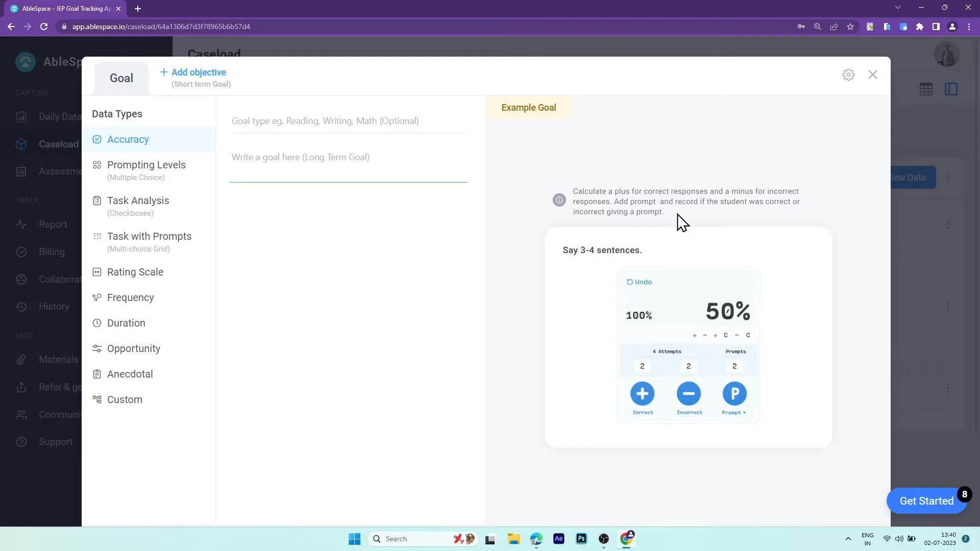
{"action": "left_click", "coordinate": [287, 126]}
{"action": "type", "text": "Beha"}
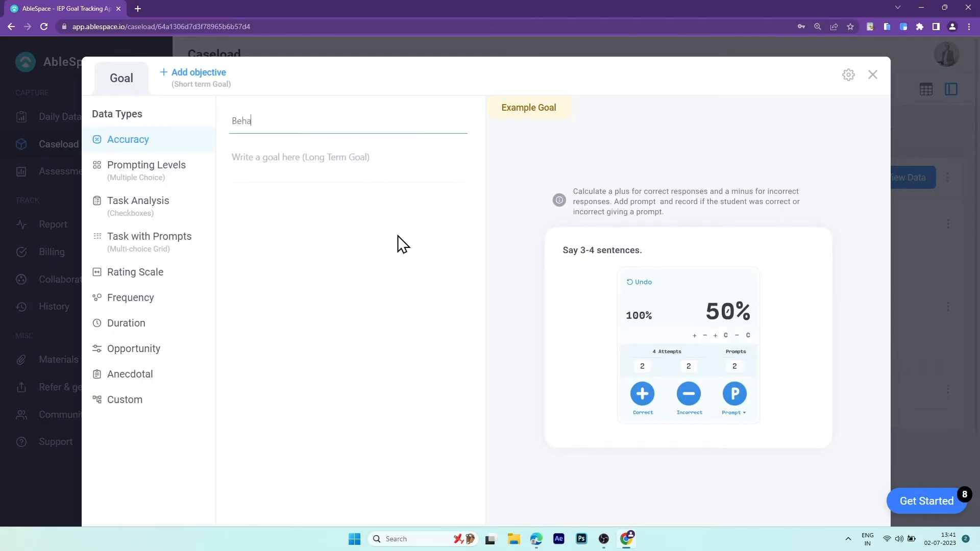
{"action": "type", "text": "vior"}
{"action": "left_click", "coordinate": [323, 155]}
{"action": "type", "text": "Jac"}
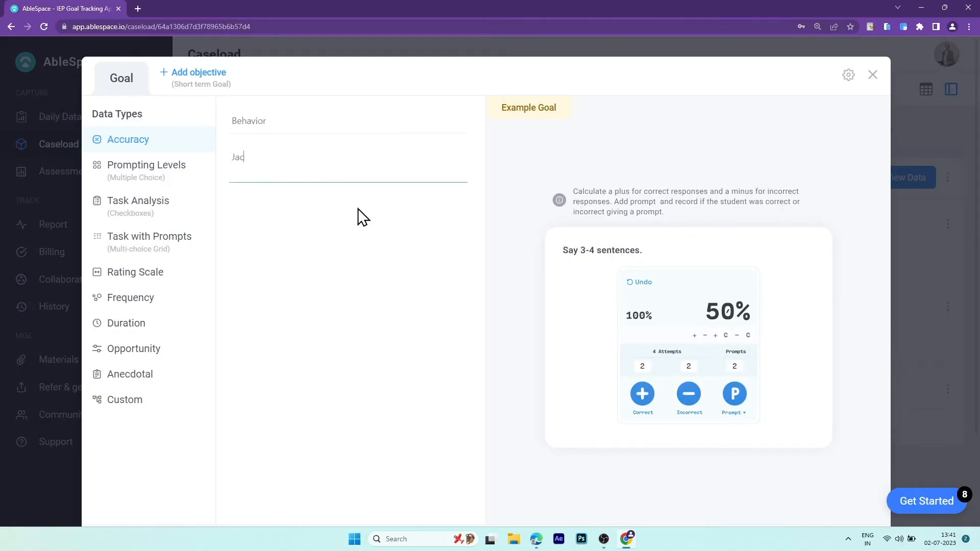
{"action": "type", "text": "k will shake hands with two o"}
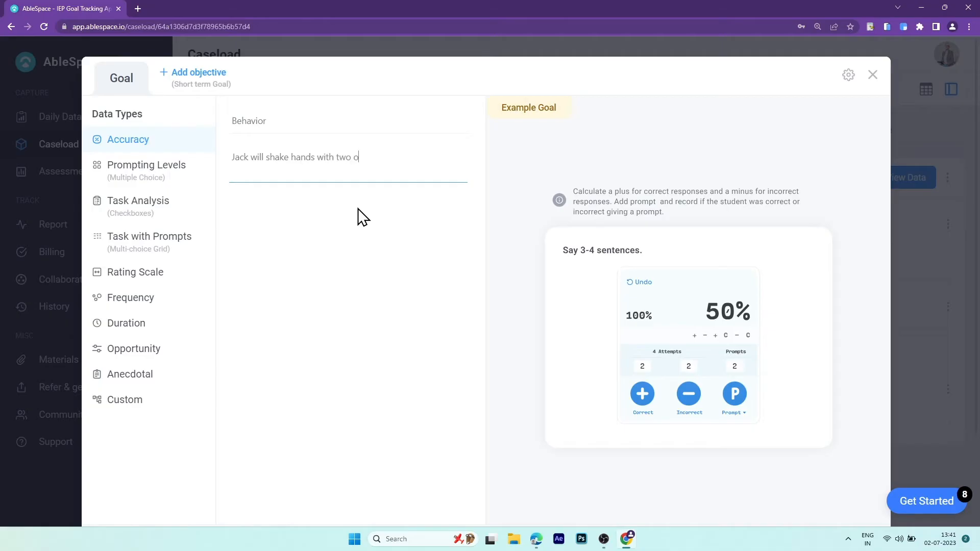
{"action": "type", "text": "f his friends in less than 2 prompts"}
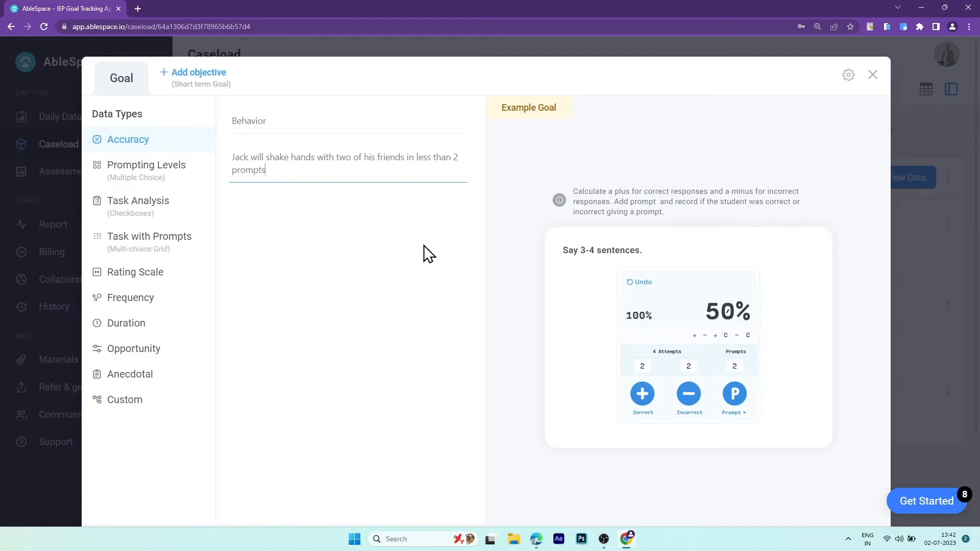
{"action": "left_click", "coordinate": [181, 239]}
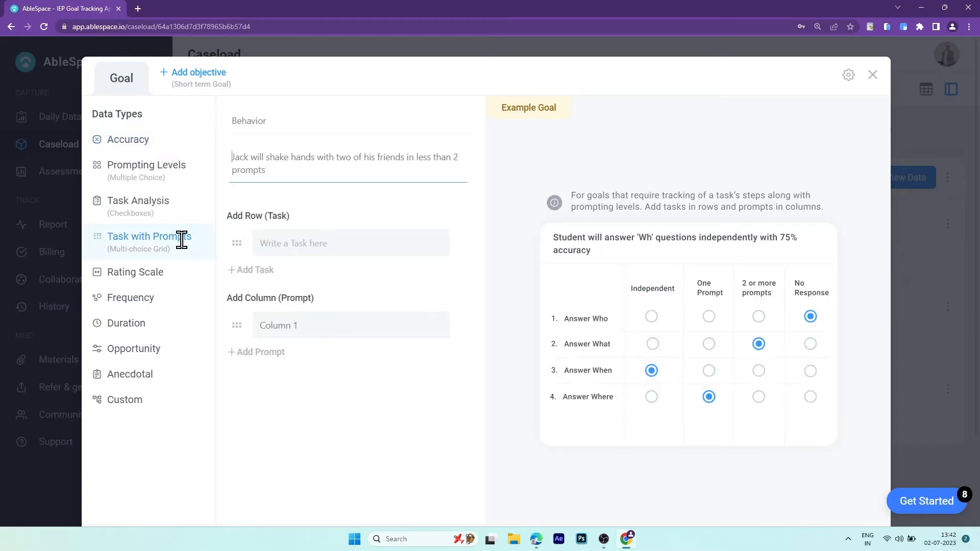
- Add two task rows, one for each friend
{"action": "left_click", "coordinate": [362, 249]}
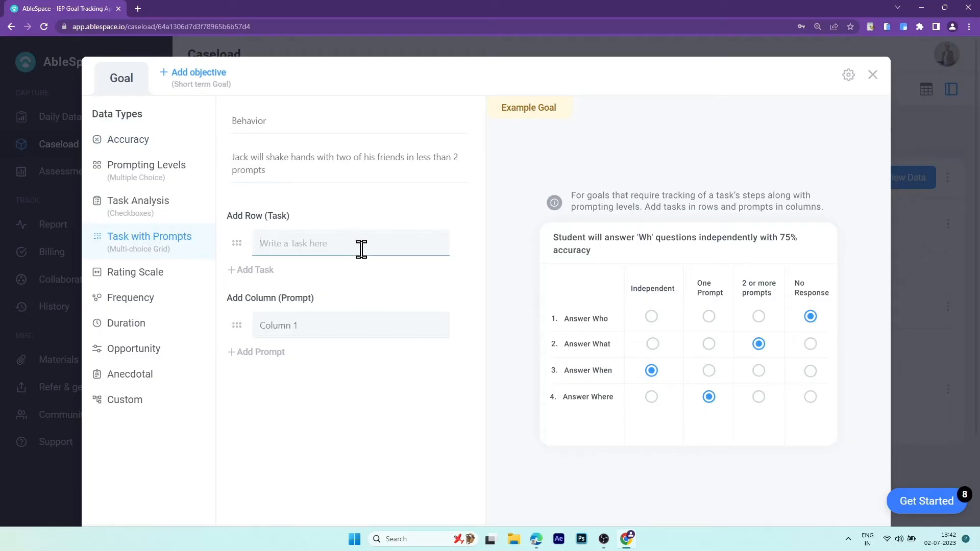
{"action": "type", "text": "Erin"}
{"action": "left_click", "coordinate": [264, 272]}
{"action": "left_click", "coordinate": [355, 276]}
{"action": "type", "text": "Ted"}
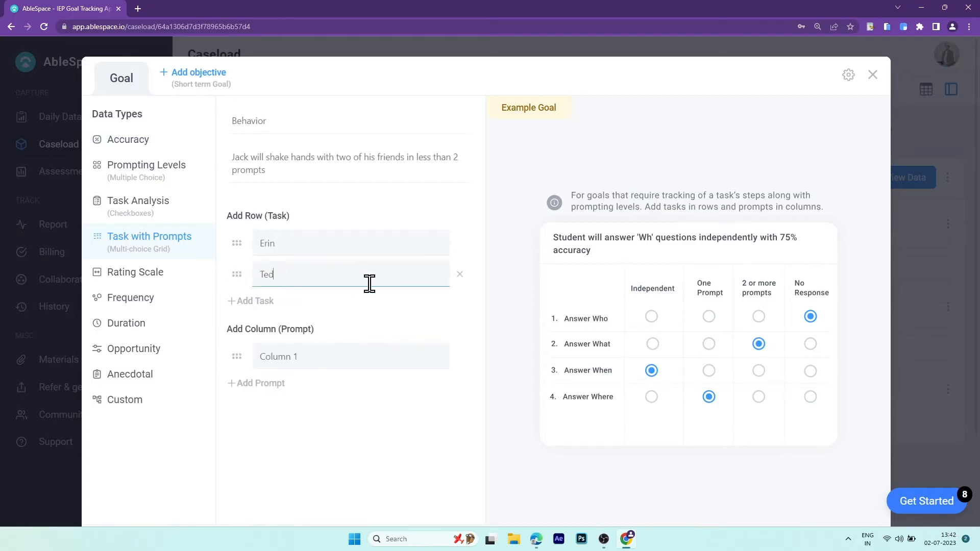
- Set prompt columns 0 Prompts, 1, 2 Prompts and >2 Prompts, then save the goal
{"action": "left_click", "coordinate": [348, 354]}
{"action": "type", "text": "0 Prompts"}
{"action": "key", "text": "Return"}
{"action": "type", "text": "1"}
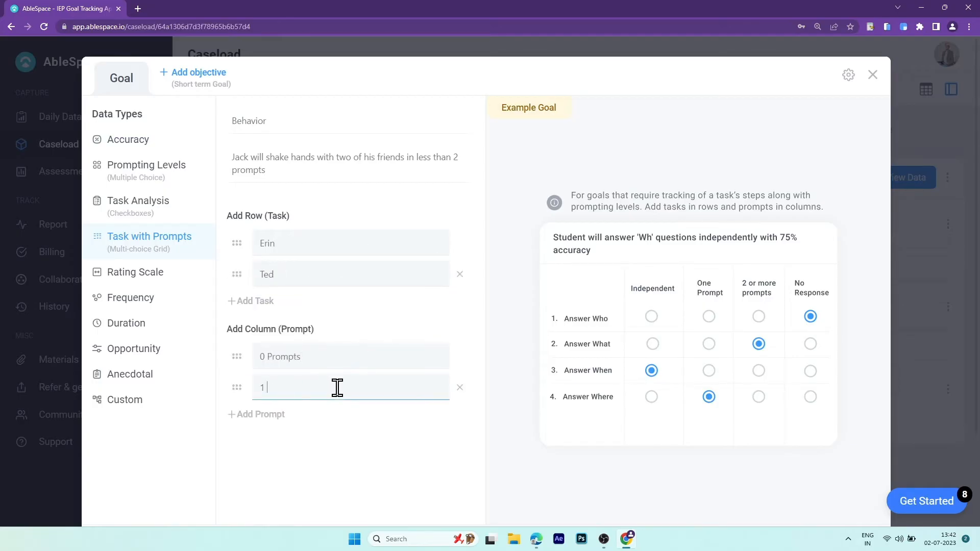
{"action": "key", "text": "Return"}
{"action": "type", "text": "2 Prompts"}
{"action": "key", "text": "Return"}
{"action": "type", "text": ">"}
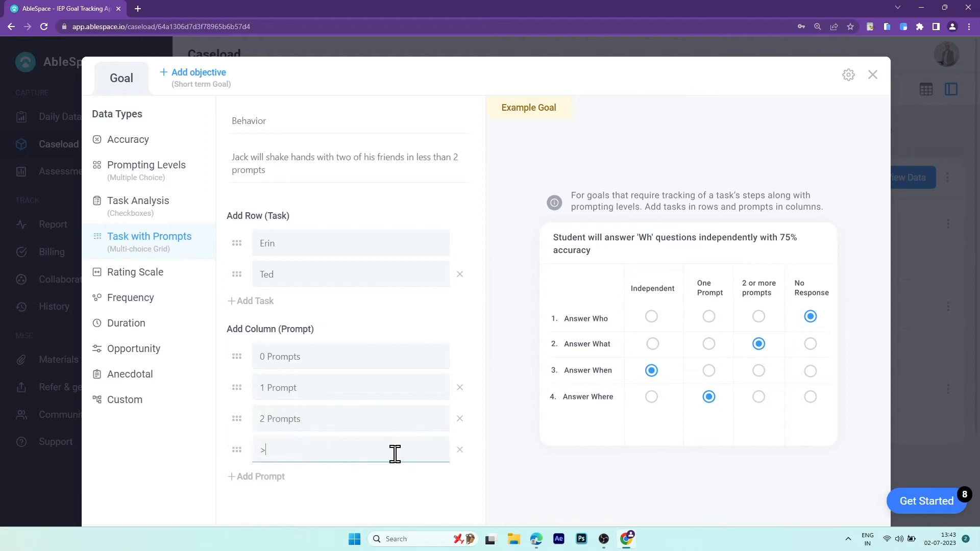
{"action": "type", "text": "2 Prompts"}
{"action": "scroll", "coordinate": [673, 466], "scroll_direction": "down", "scroll_amount": 3}
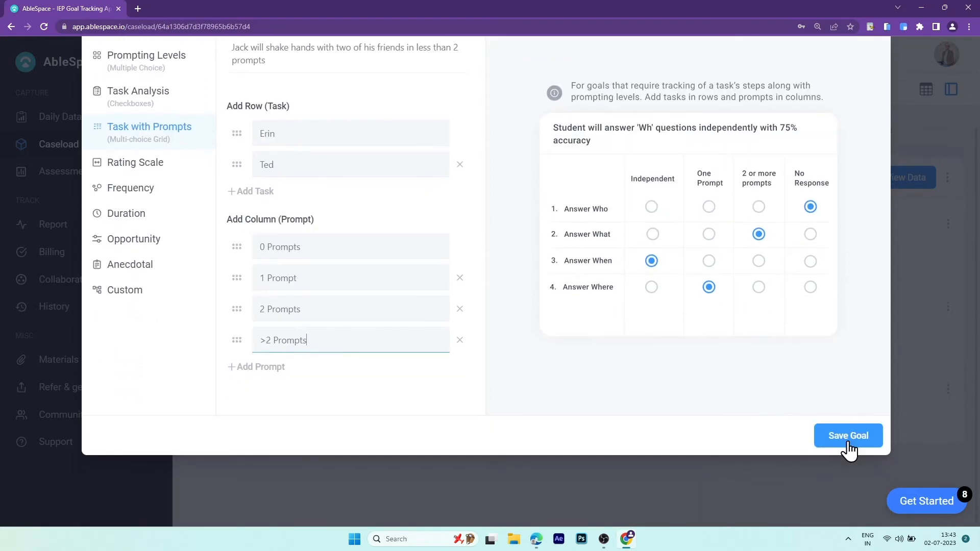
{"action": "left_click", "coordinate": [857, 437]}
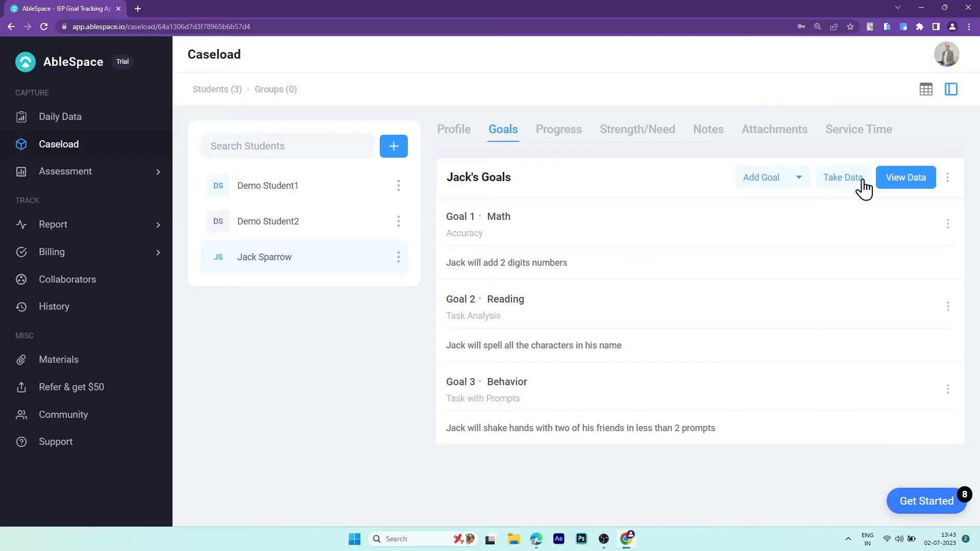
- Record Math Trial1 in Daily Data: correct, correct, incorrect, correct, incorrect
{"action": "left_click", "coordinate": [849, 187]}
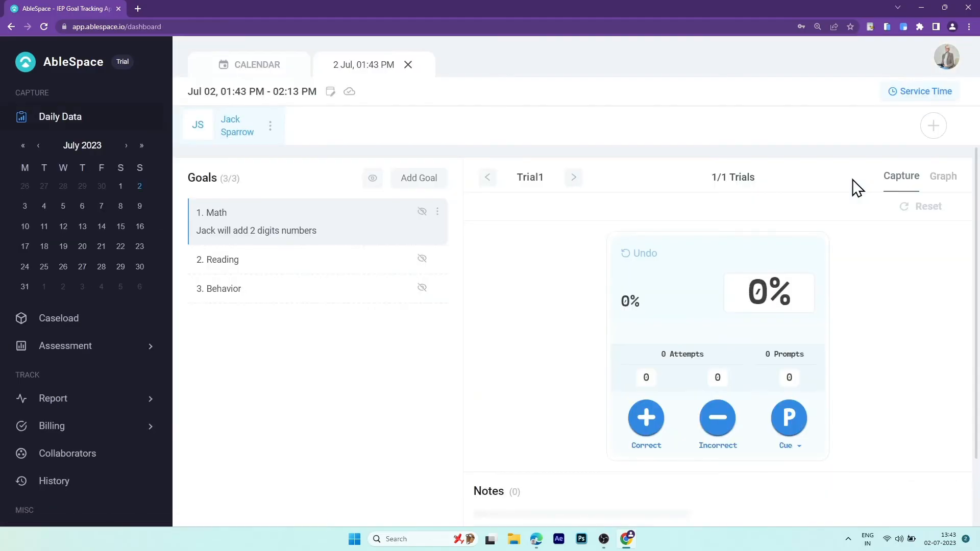
{"action": "left_click", "coordinate": [648, 420]}
{"action": "left_click", "coordinate": [652, 422]}
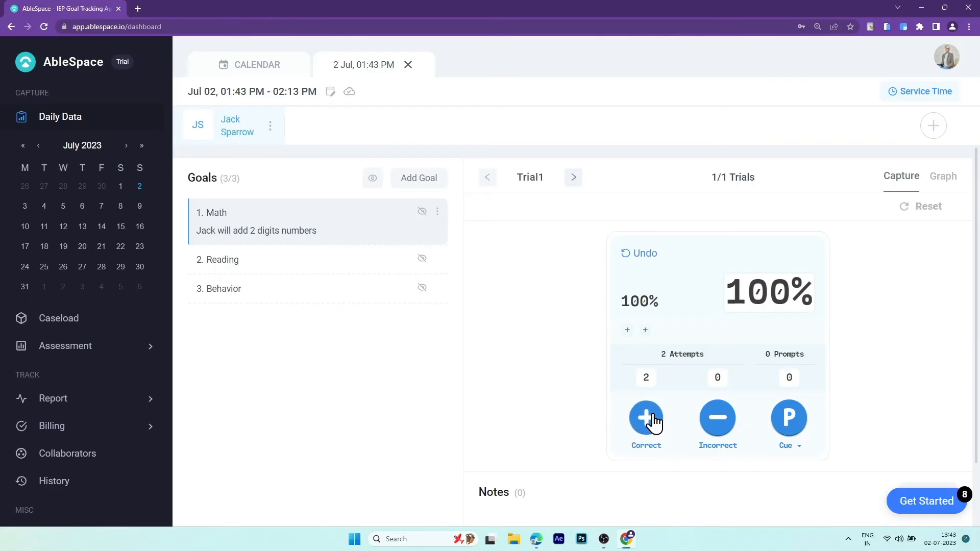
{"action": "left_click", "coordinate": [716, 423]}
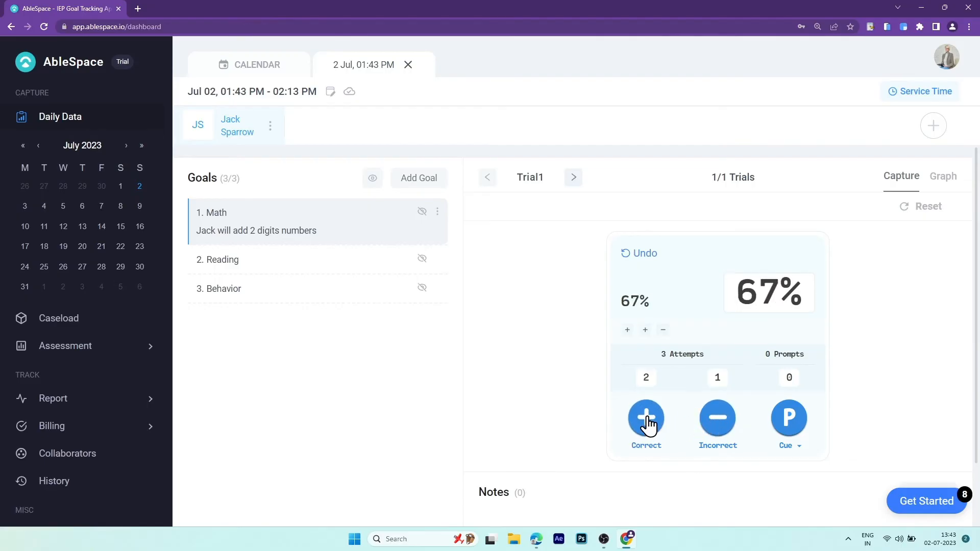
{"action": "left_click", "coordinate": [648, 424]}
{"action": "left_click", "coordinate": [718, 424]}
- Mark the first friend as 0 Prompts on the Behavior goal
{"action": "left_click", "coordinate": [352, 264]}
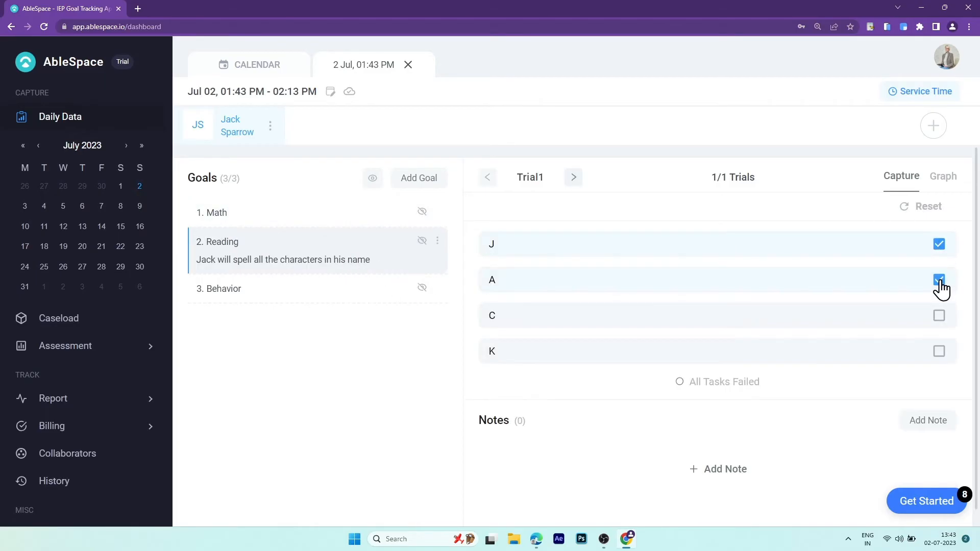
{"action": "left_click", "coordinate": [346, 300]}
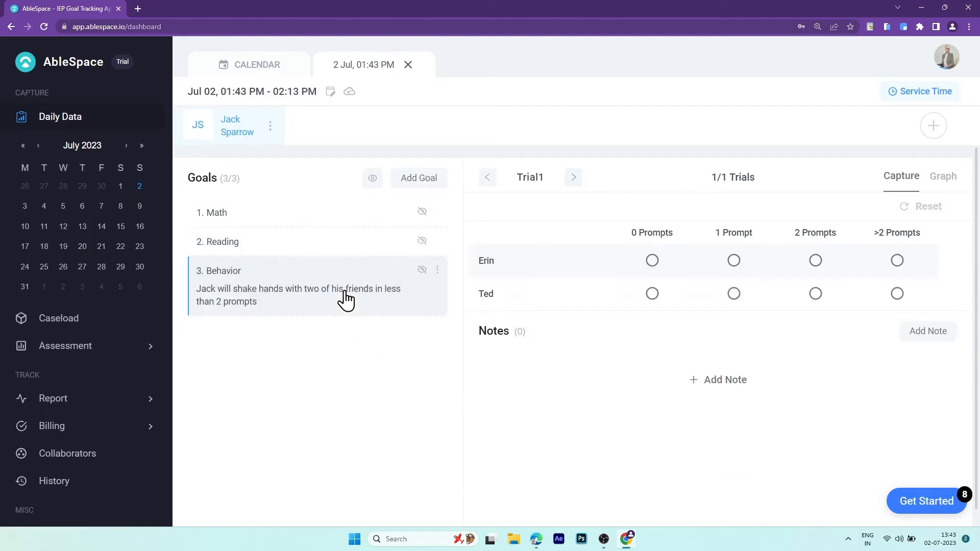
{"action": "left_click", "coordinate": [656, 262]}
- Record Math Trial2: correct, incorrect, correct, incorrect
{"action": "left_click", "coordinate": [337, 215]}
{"action": "left_click", "coordinate": [575, 179]}
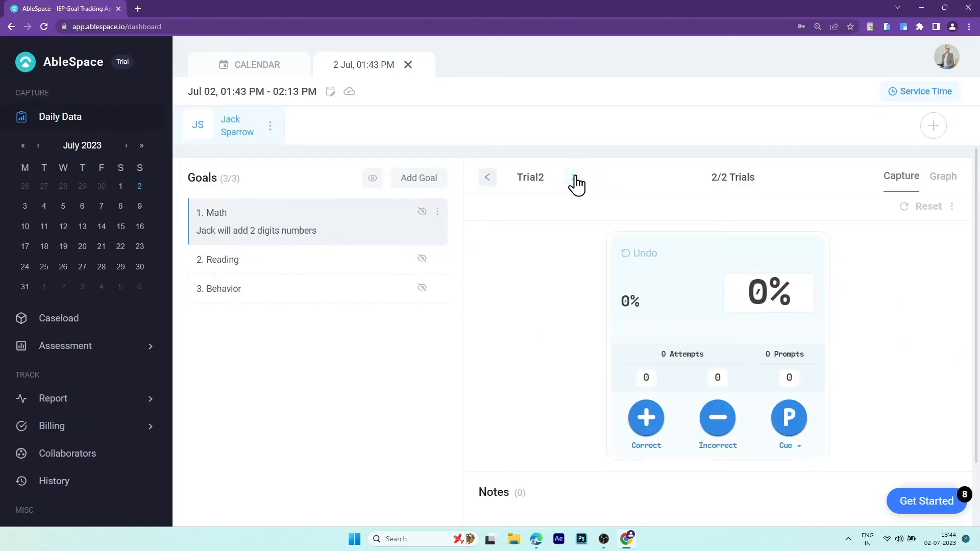
{"action": "left_click", "coordinate": [652, 422]}
{"action": "left_click", "coordinate": [653, 423]}
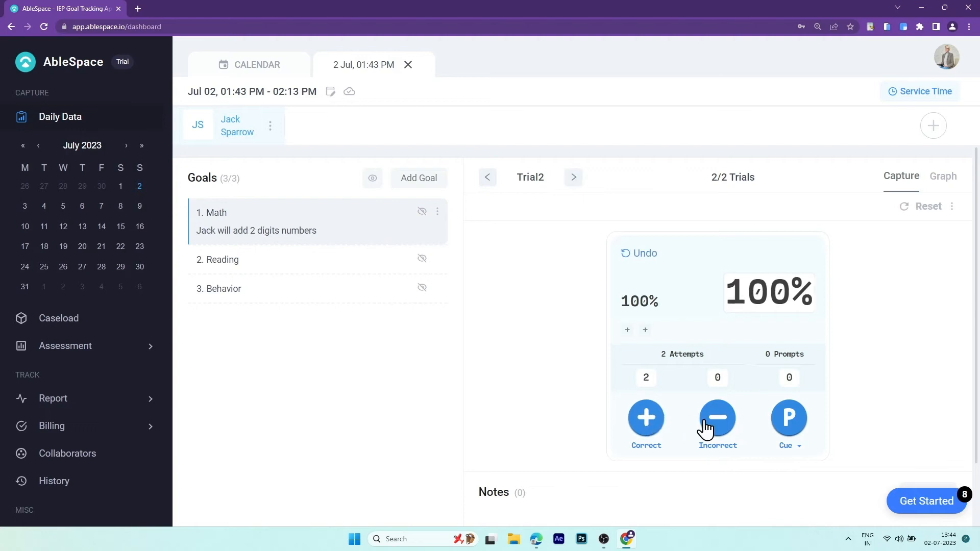
{"action": "left_click", "coordinate": [717, 424]}
{"action": "left_click", "coordinate": [648, 424]}
{"action": "left_click", "coordinate": [713, 425]}
{"action": "left_click", "coordinate": [714, 424]}
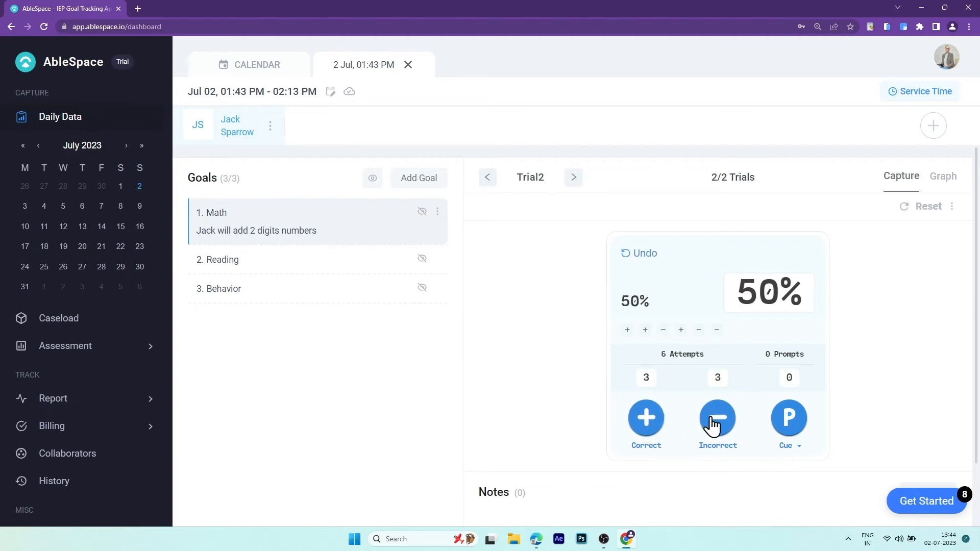
- Record Reading Trial2 by checking off steps J, A and C
{"action": "left_click", "coordinate": [367, 266]}
{"action": "left_click", "coordinate": [574, 177]}
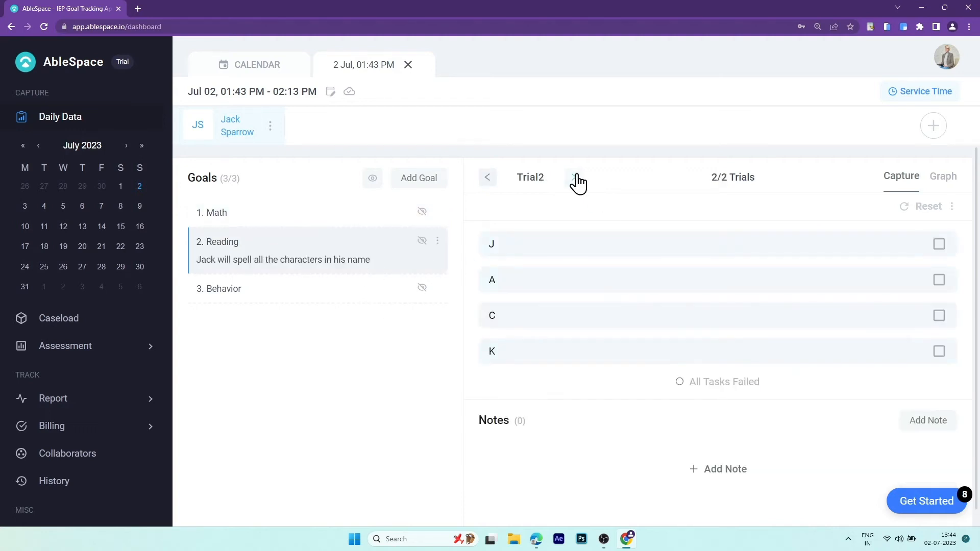
{"action": "left_click", "coordinate": [940, 244]}
{"action": "left_click", "coordinate": [940, 280]}
{"action": "left_click", "coordinate": [940, 317]}
- Record Behavior Trial2 with the first friend at 1 Prompt
{"action": "left_click", "coordinate": [332, 297]}
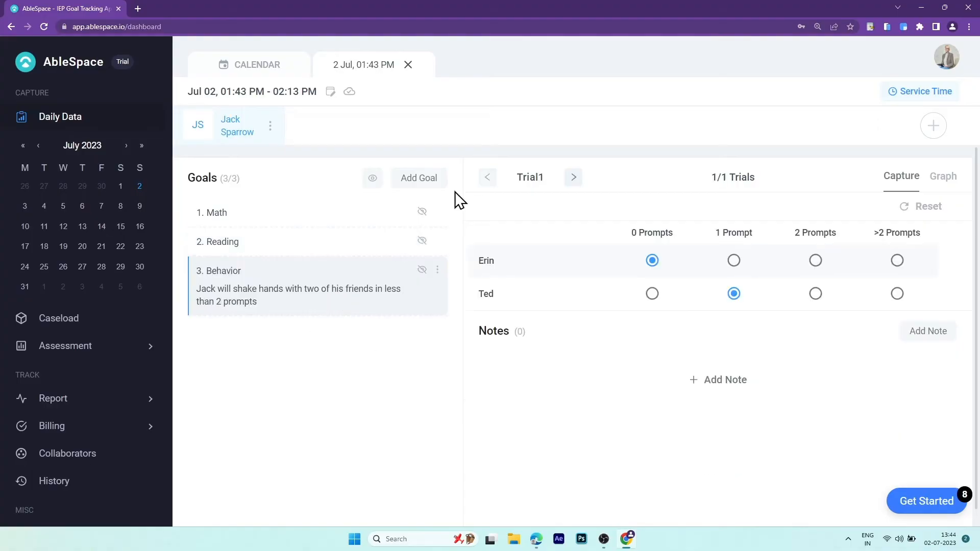
{"action": "left_click", "coordinate": [574, 178]}
{"action": "left_click", "coordinate": [734, 262]}
- Record Math Trial3 with four correct and one incorrect attempt for 80%
{"action": "left_click", "coordinate": [333, 217]}
{"action": "left_click", "coordinate": [574, 177]}
{"action": "left_click", "coordinate": [646, 418]}
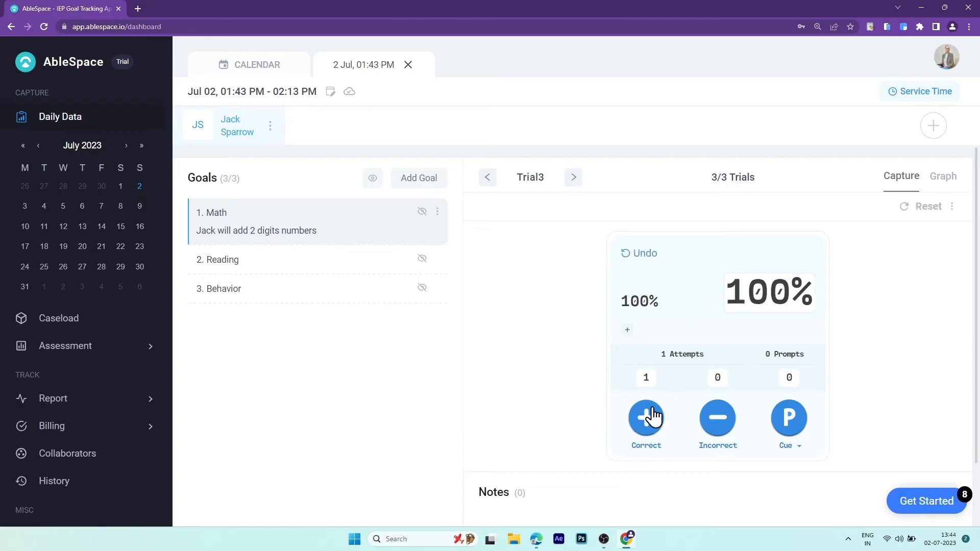
{"action": "left_click", "coordinate": [718, 417]}
{"action": "left_click", "coordinate": [653, 422]}
{"action": "left_click", "coordinate": [653, 423]}
{"action": "left_click", "coordinate": [654, 425]}
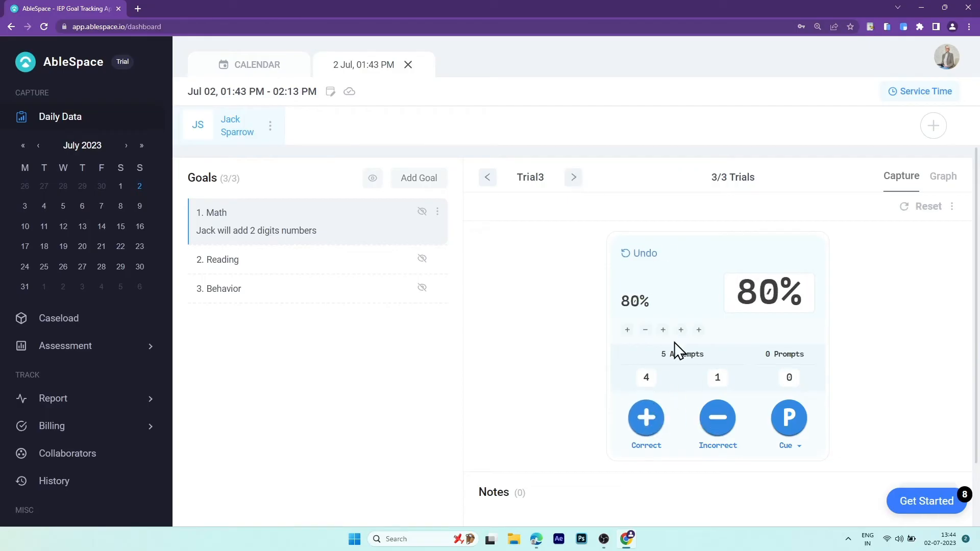
- Graph the Reading goal as a Tasks % Distribution pie chart across J, A, C and K
{"action": "left_click", "coordinate": [945, 183]}
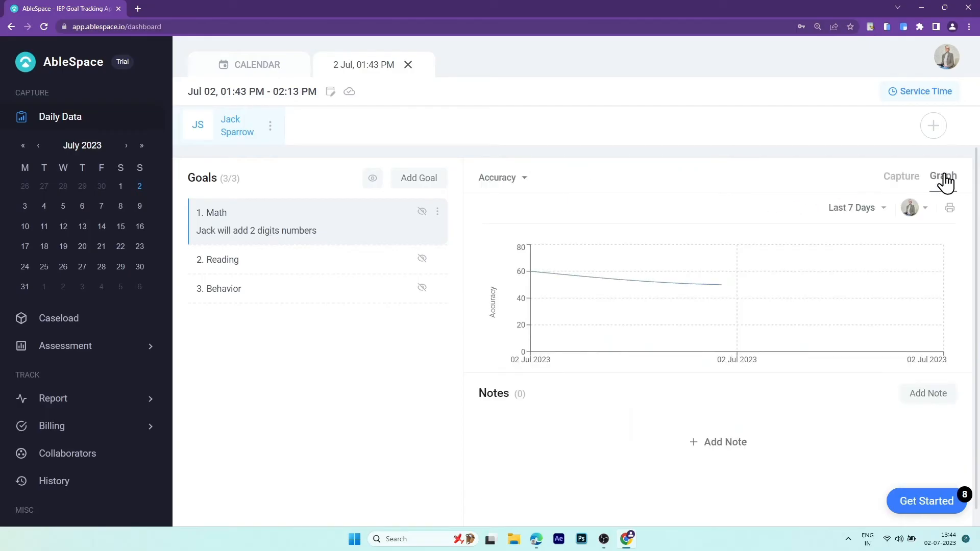
{"action": "left_click", "coordinate": [359, 274]}
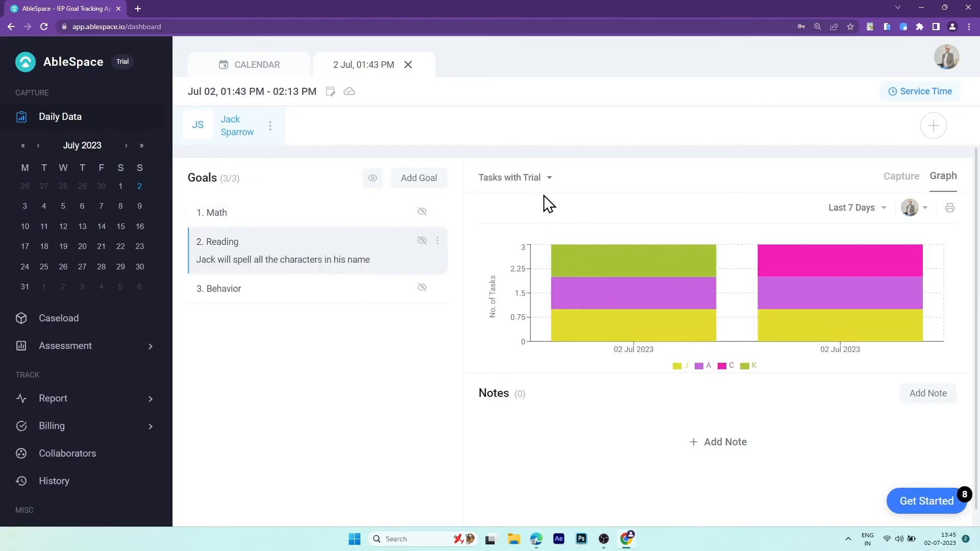
{"action": "left_click", "coordinate": [545, 179]}
{"action": "left_click", "coordinate": [545, 214]}
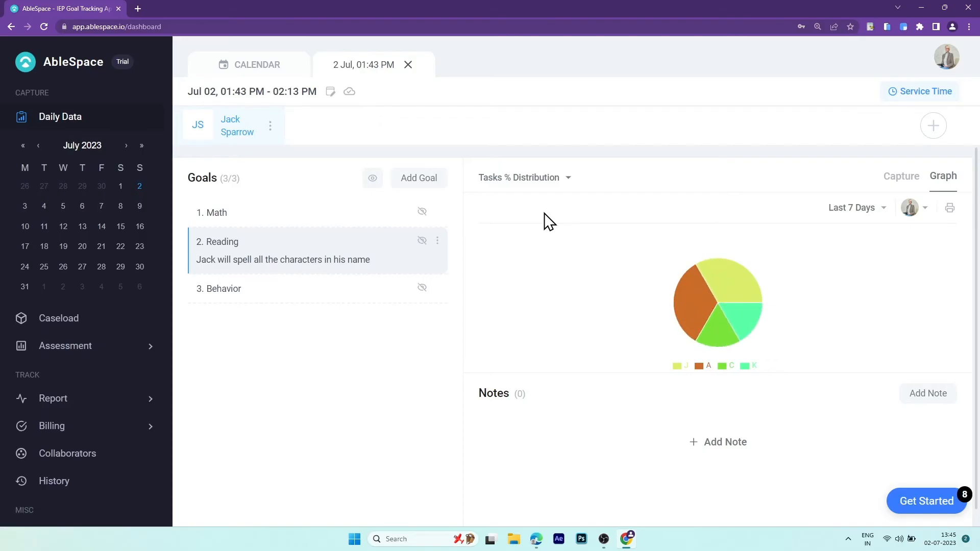
{"action": "mouse_move", "coordinate": [701, 306]}
{"action": "mouse_move", "coordinate": [727, 277]}
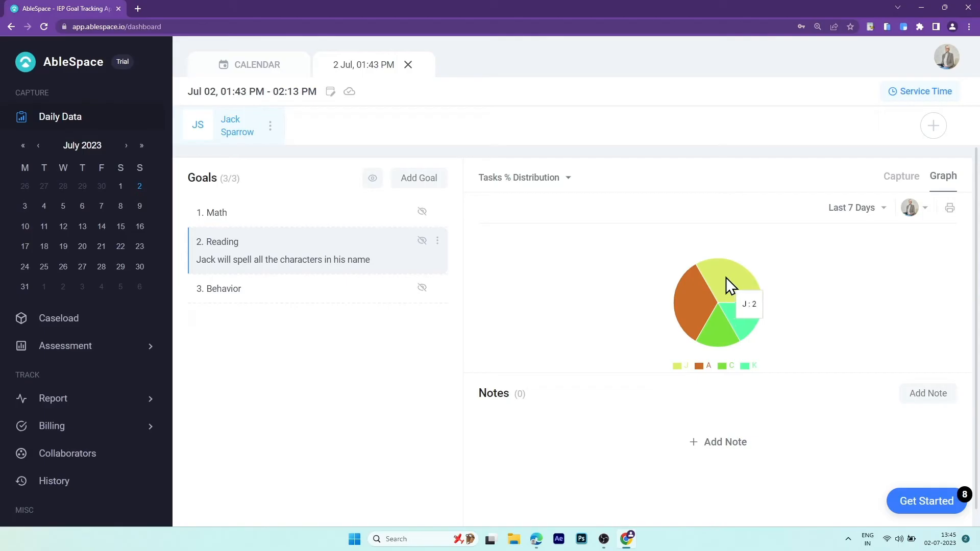
{"action": "mouse_move", "coordinate": [715, 337]}
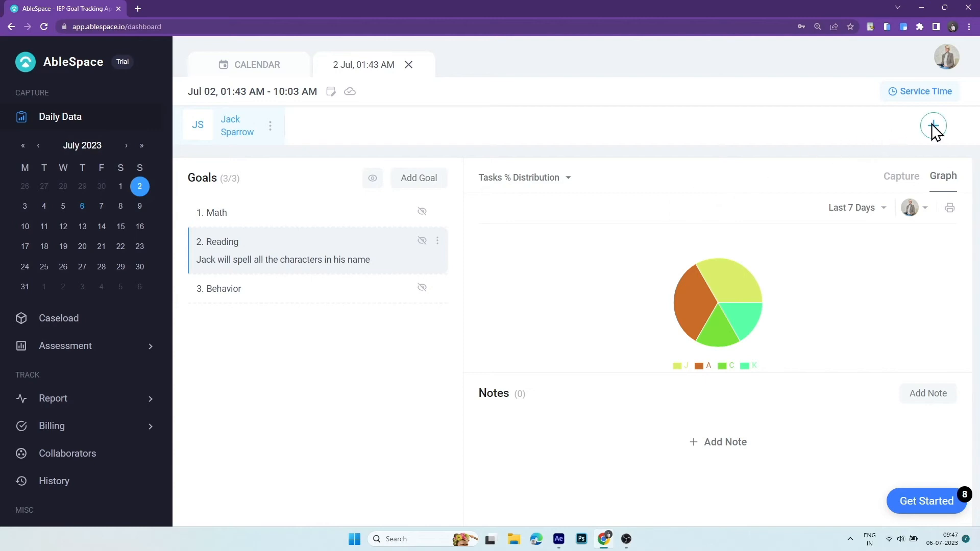
- Add Demo Student1 and Demo Student2 to the Daily Data session
{"action": "left_click", "coordinate": [934, 126]}
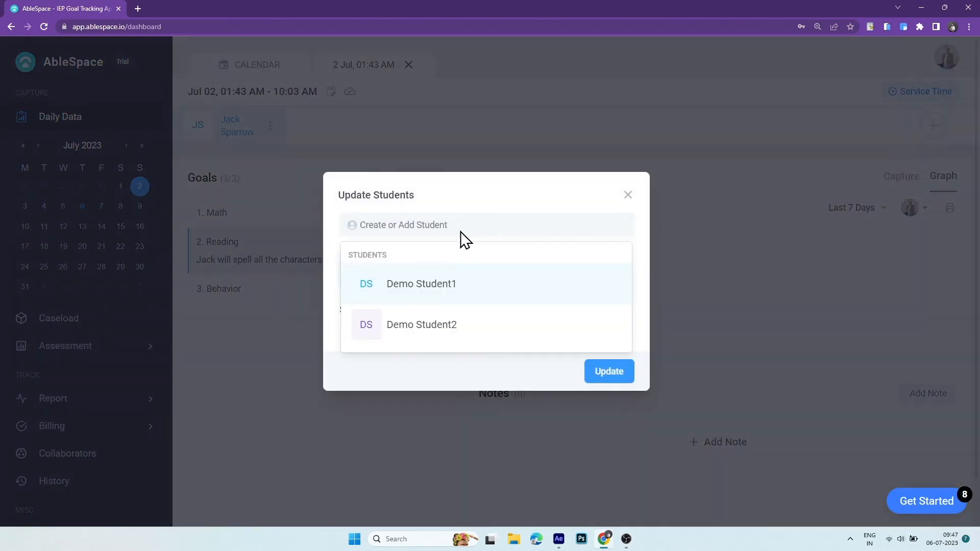
{"action": "left_click", "coordinate": [477, 287]}
{"action": "left_click", "coordinate": [479, 288]}
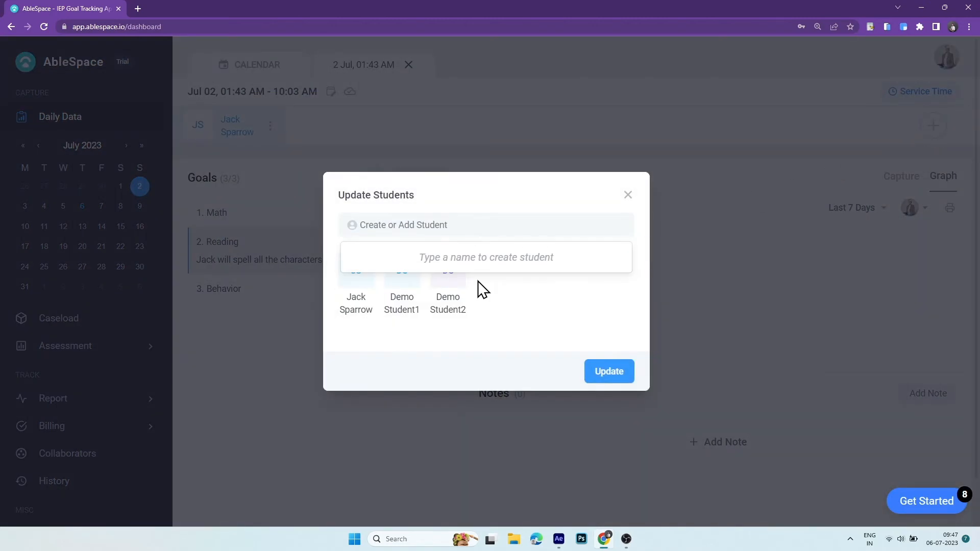
{"action": "left_click", "coordinate": [588, 371]}
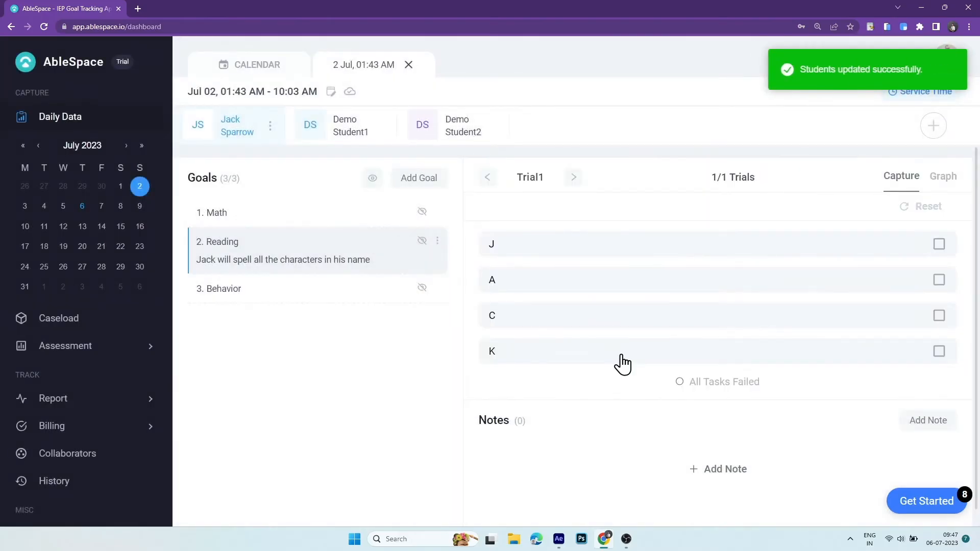
- Check each student's goals, then expand the Report list in the sidebar
{"action": "left_click", "coordinate": [353, 133]}
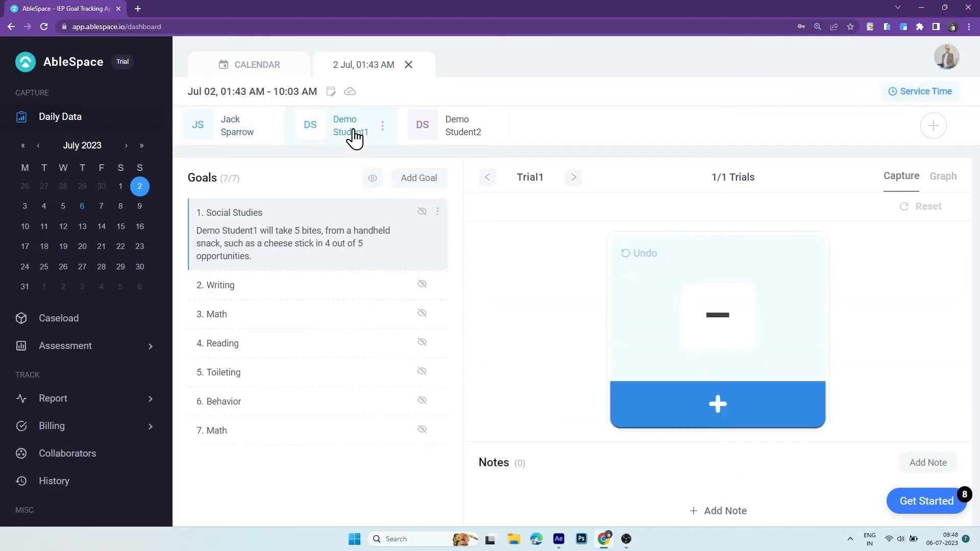
{"action": "left_click", "coordinate": [449, 136]}
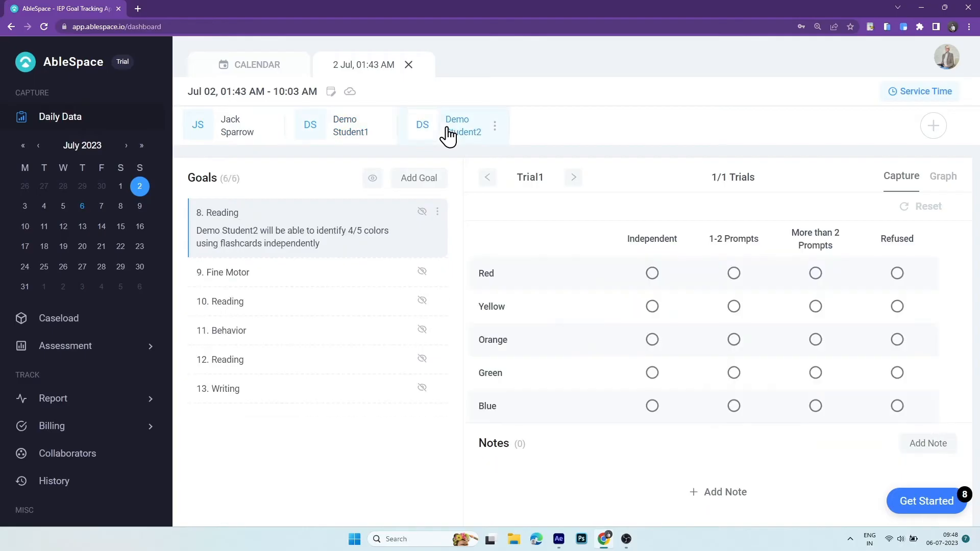
{"action": "left_click", "coordinate": [247, 134]}
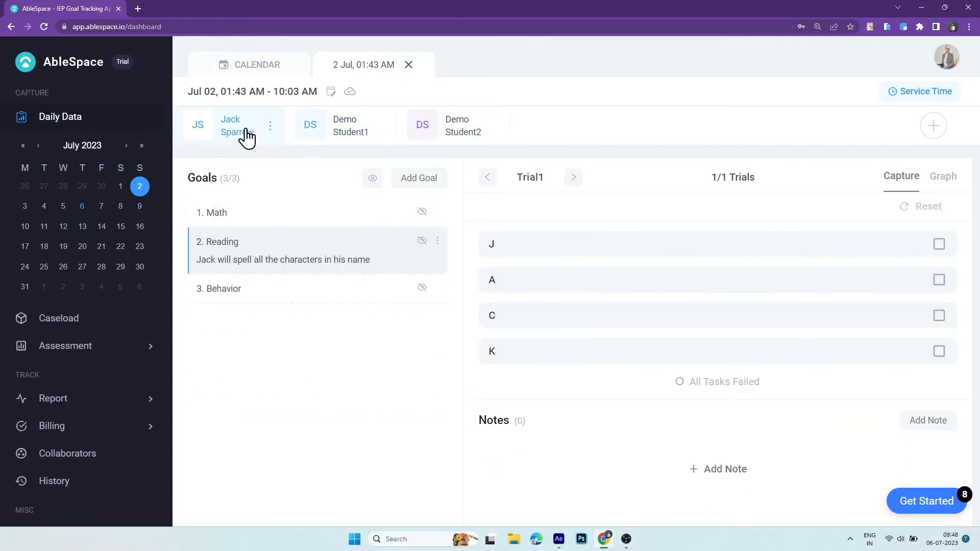
{"action": "left_click", "coordinate": [60, 399]}
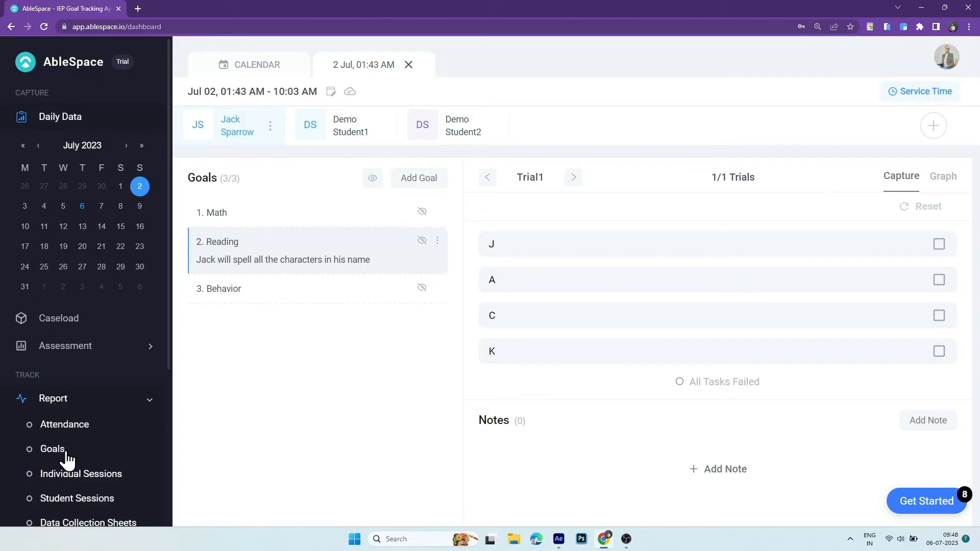
- Review the student's Goals Report, then cancel the print preview without printing
{"action": "left_click", "coordinate": [62, 451]}
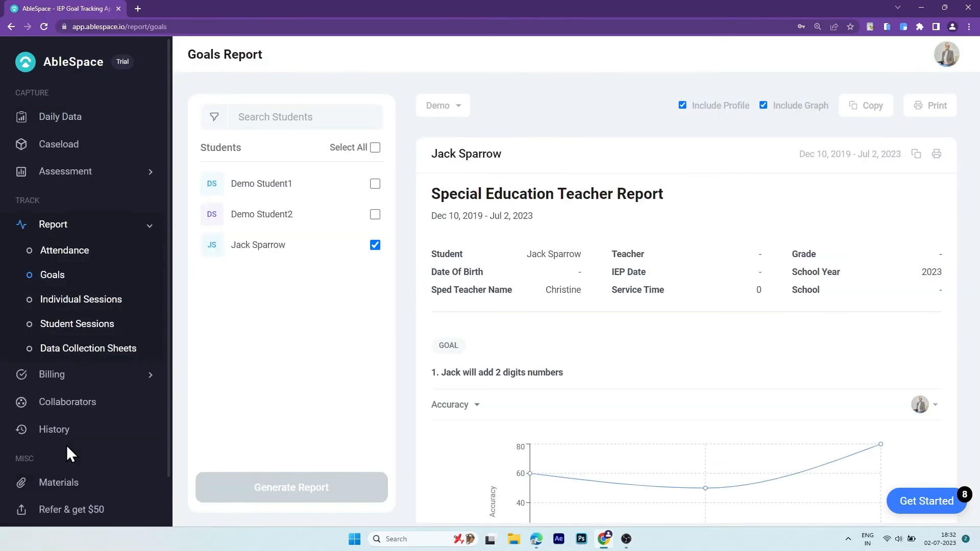
{"action": "scroll", "coordinate": [699, 274], "scroll_direction": "down", "scroll_amount": 5}
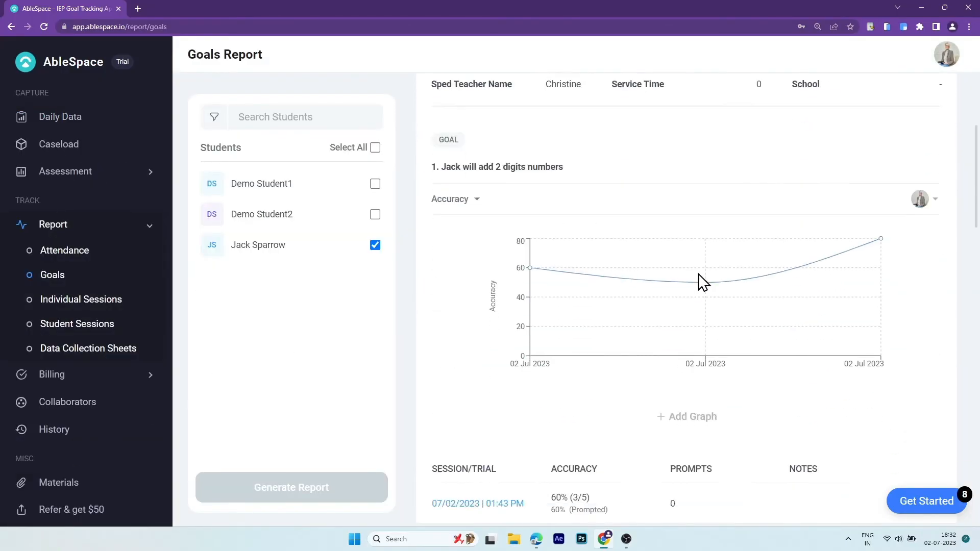
{"action": "scroll", "coordinate": [698, 273], "scroll_direction": "down", "scroll_amount": 15}
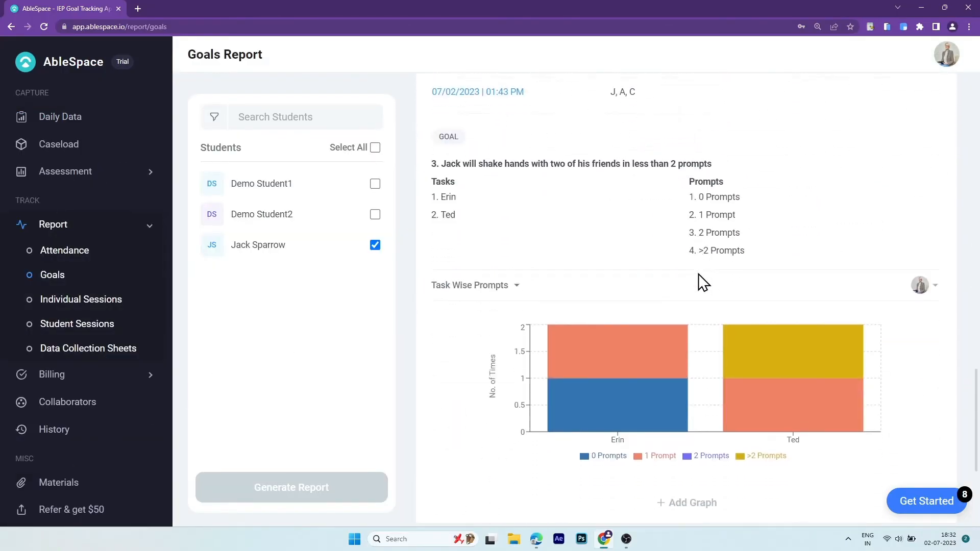
{"action": "scroll", "coordinate": [761, 300], "scroll_direction": "up", "scroll_amount": 10}
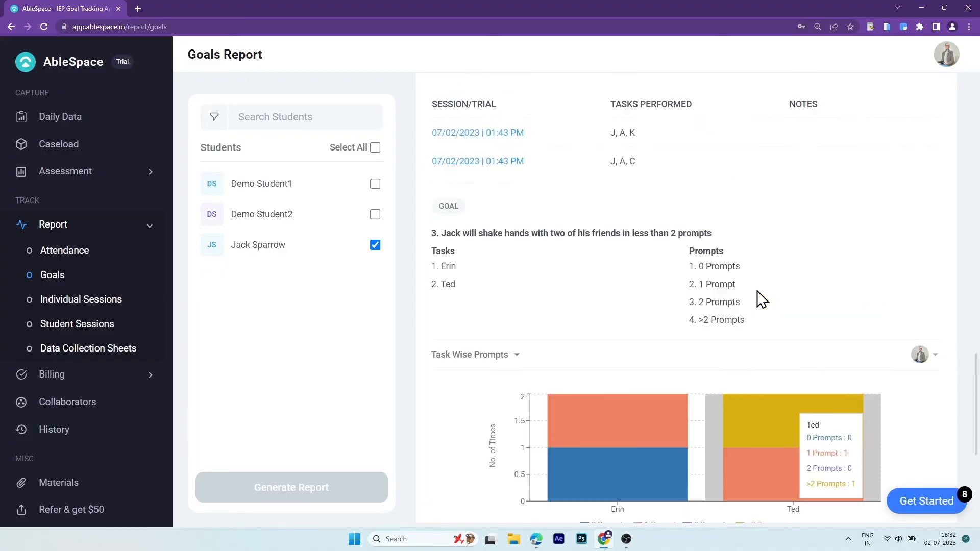
{"action": "scroll", "coordinate": [760, 299], "scroll_direction": "up", "scroll_amount": 10}
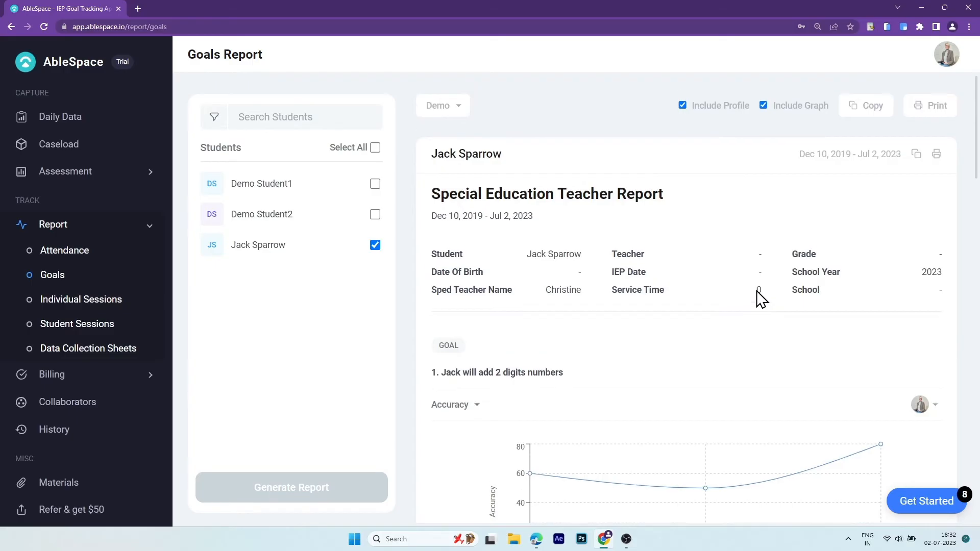
{"action": "left_click", "coordinate": [934, 114]}
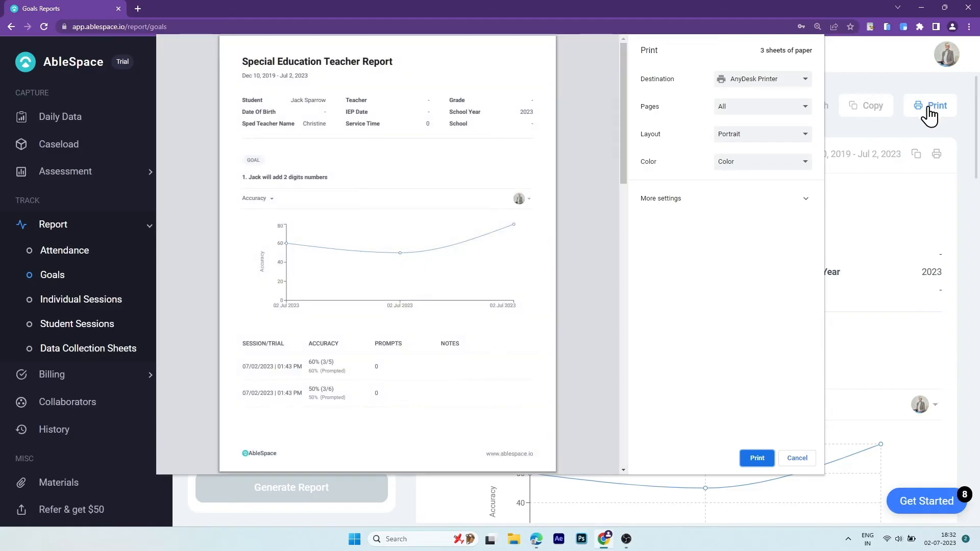
{"action": "left_click", "coordinate": [799, 462]}
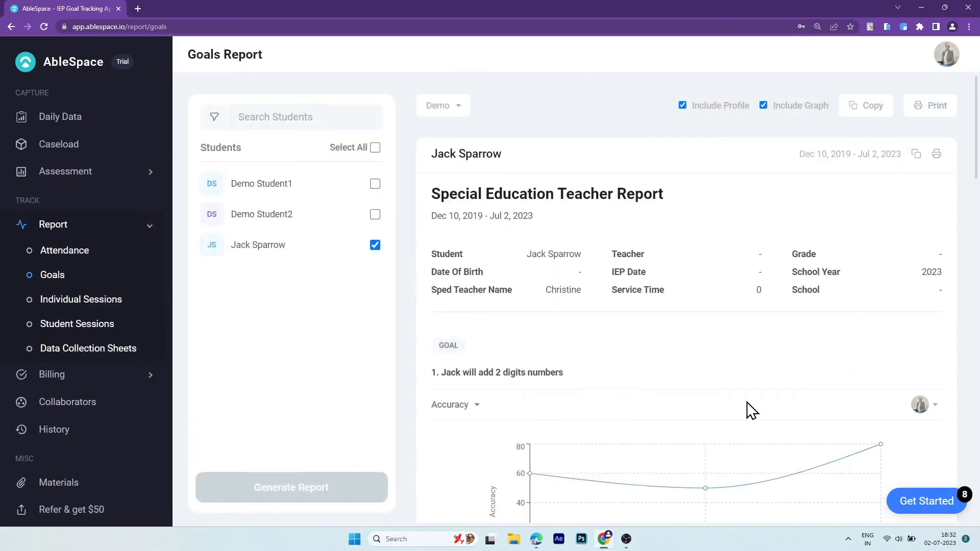
- Add the Para Professional as a collaborator on the student's caseload entry
{"action": "left_click", "coordinate": [105, 145]}
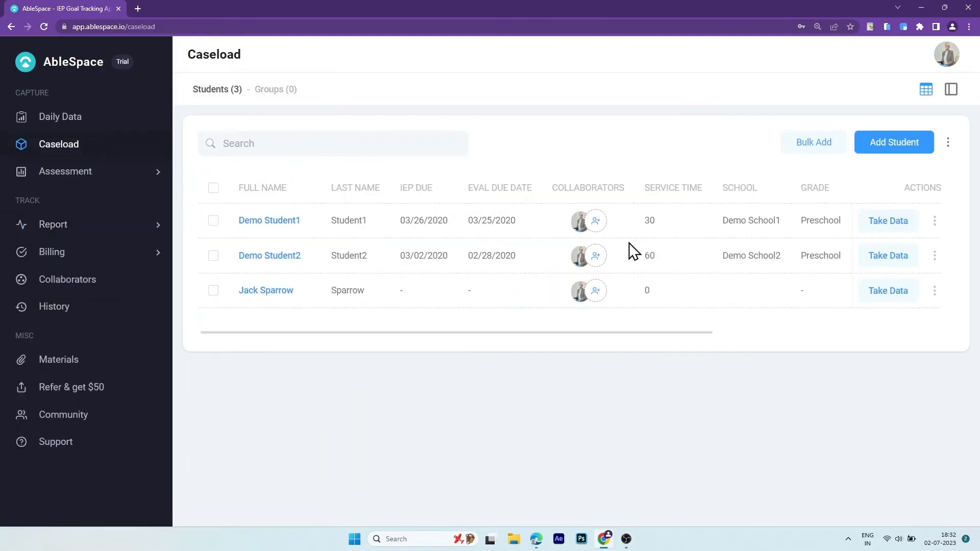
{"action": "left_click", "coordinate": [600, 289]}
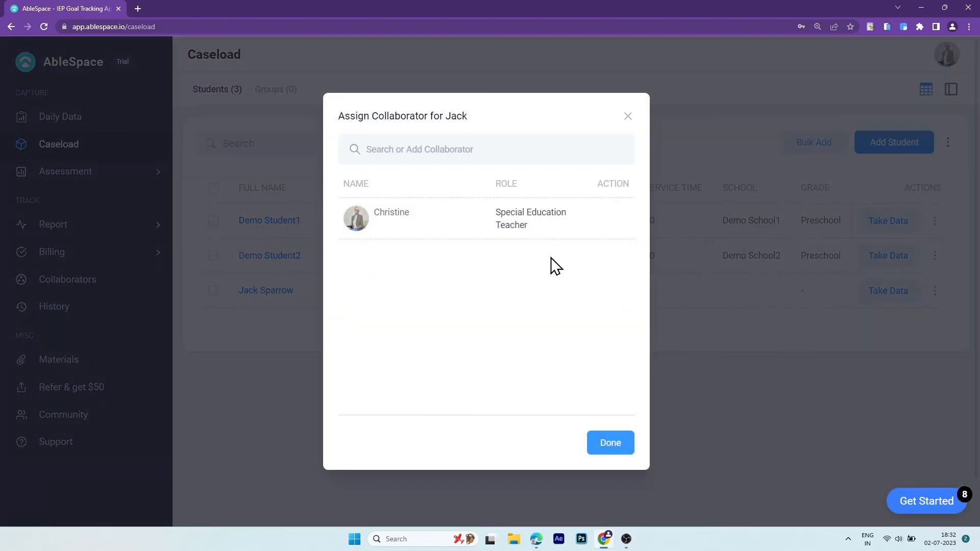
{"action": "left_click", "coordinate": [448, 149]}
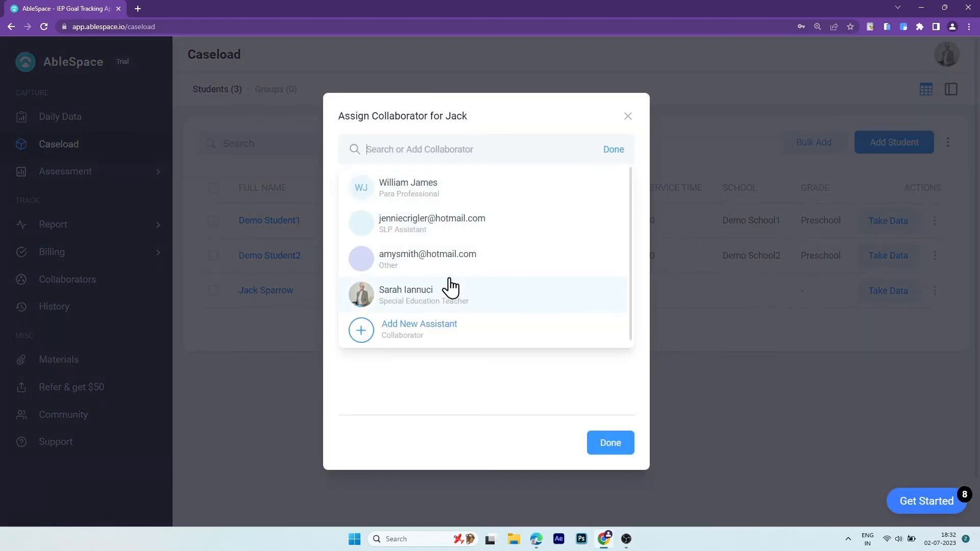
{"action": "left_click", "coordinate": [454, 197]}
{"action": "left_click", "coordinate": [617, 446]}
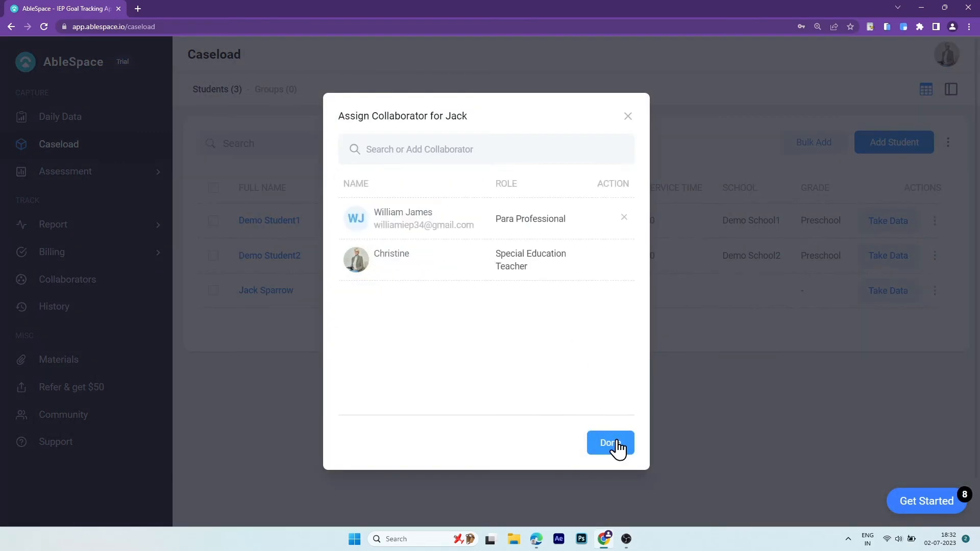
{"action": "left_click", "coordinate": [618, 445]}
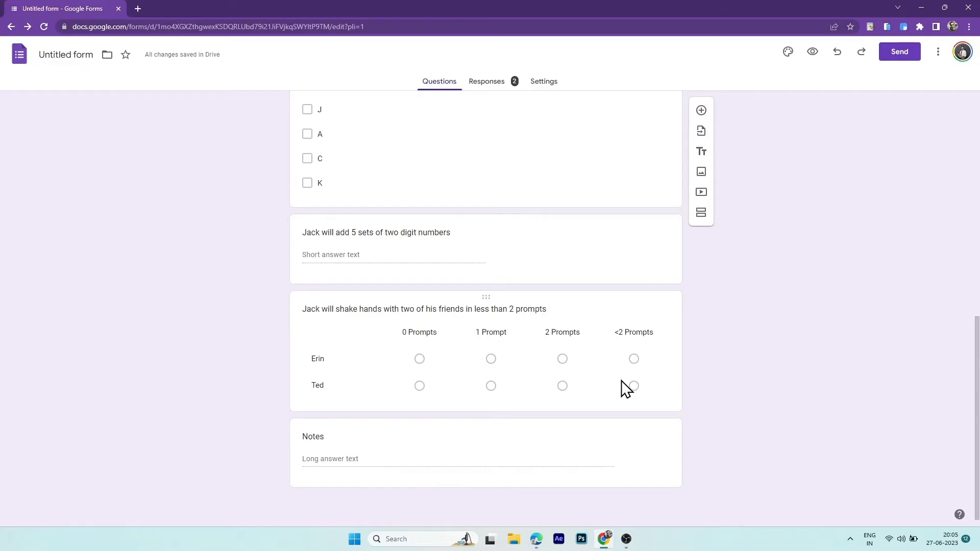
{"action": "scroll", "coordinate": [621, 381], "scroll_direction": "up", "scroll_amount": 15}
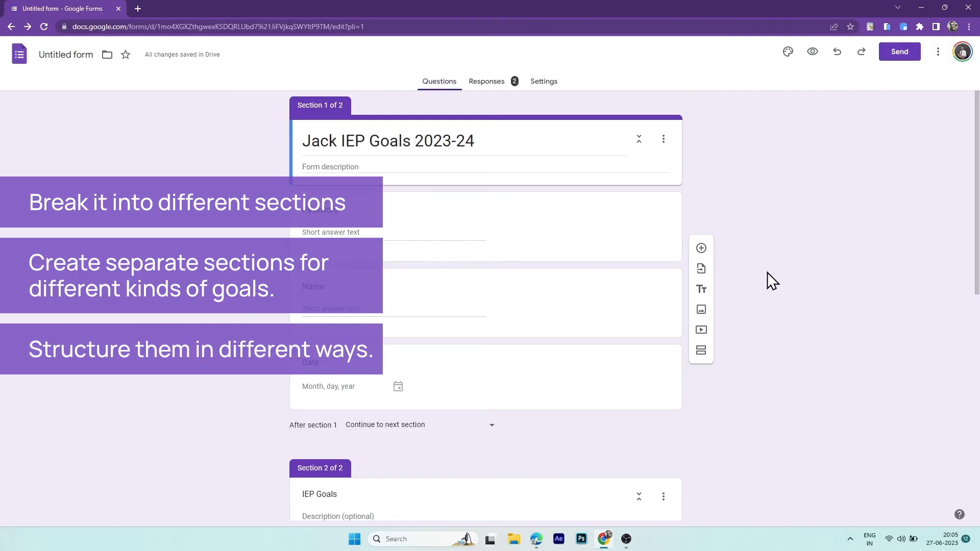
{"action": "scroll", "coordinate": [768, 271], "scroll_direction": "down", "scroll_amount": 15}
{"action": "scroll", "coordinate": [768, 271], "scroll_direction": "up", "scroll_amount": 15}
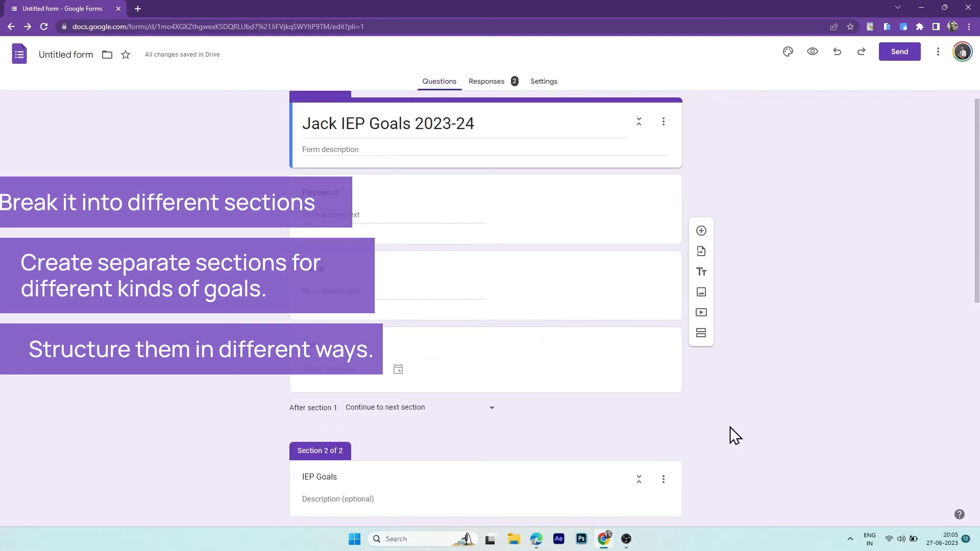
{"action": "scroll", "coordinate": [731, 434], "scroll_direction": "down", "scroll_amount": 5}
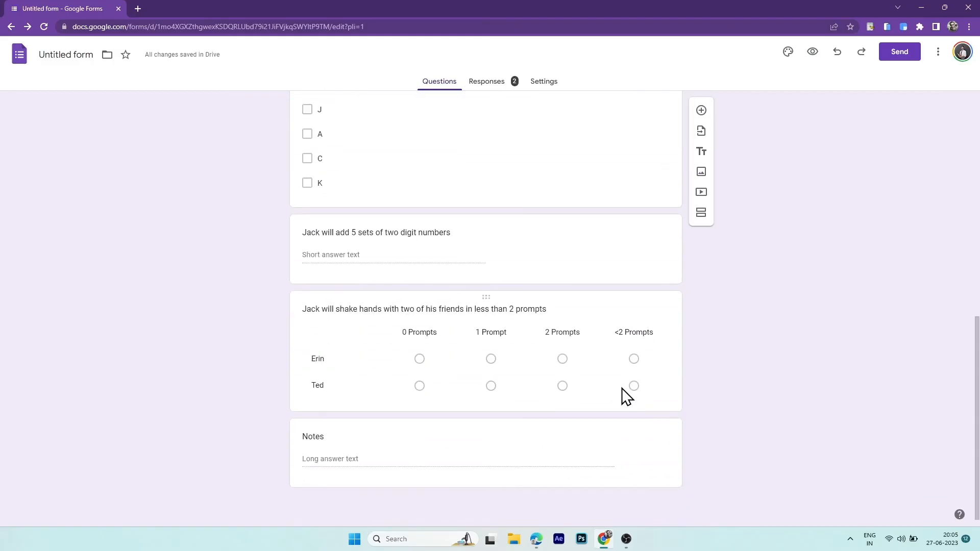
- Add three new sections titled Math Goals, Behavior Goals and Notes
{"action": "left_click", "coordinate": [562, 429]}
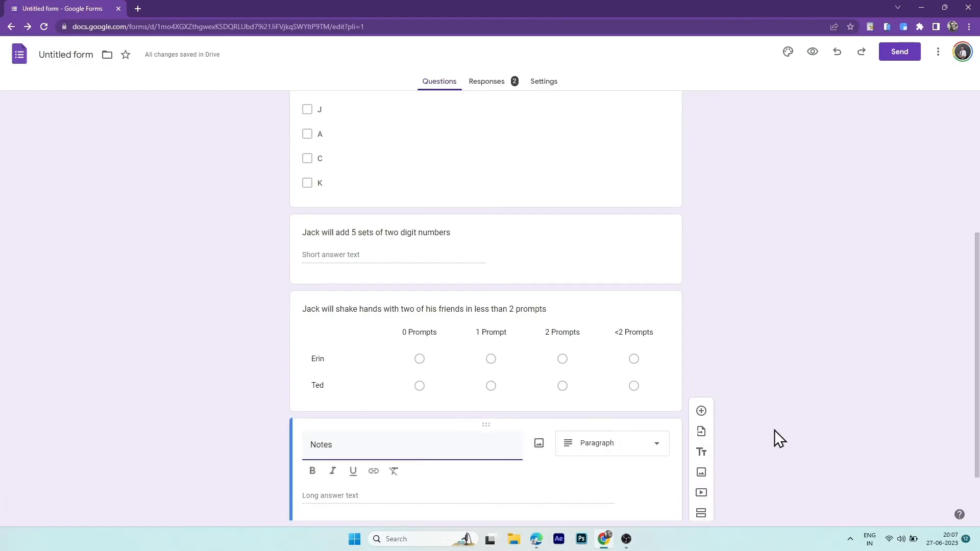
{"action": "left_click", "coordinate": [703, 463]}
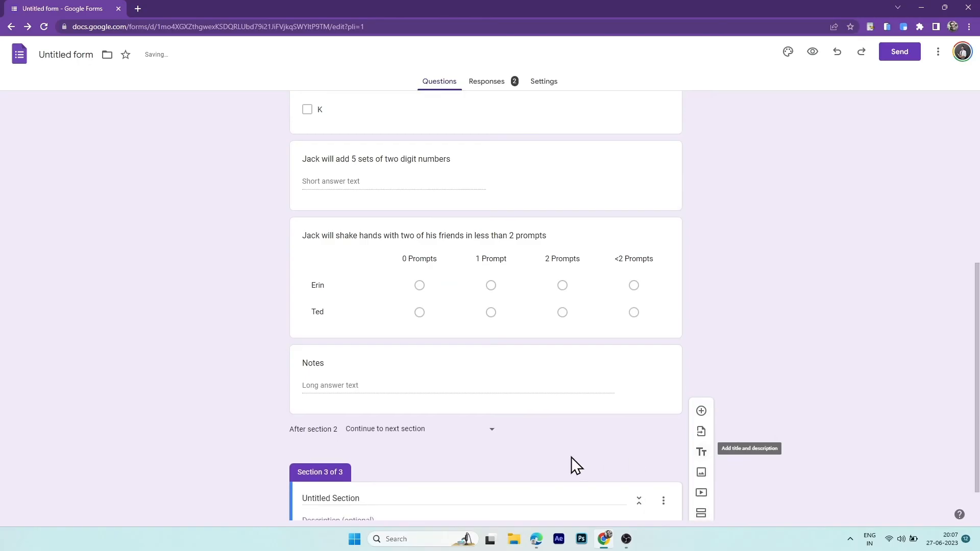
{"action": "left_click", "coordinate": [403, 447]}
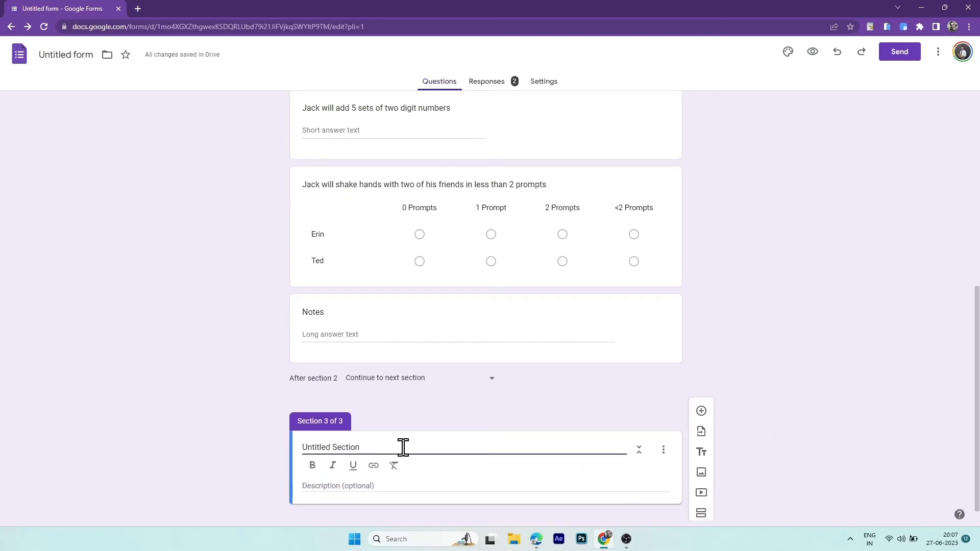
{"action": "key", "text": "ctrl+a"}
{"action": "type", "text": "Math Goals"}
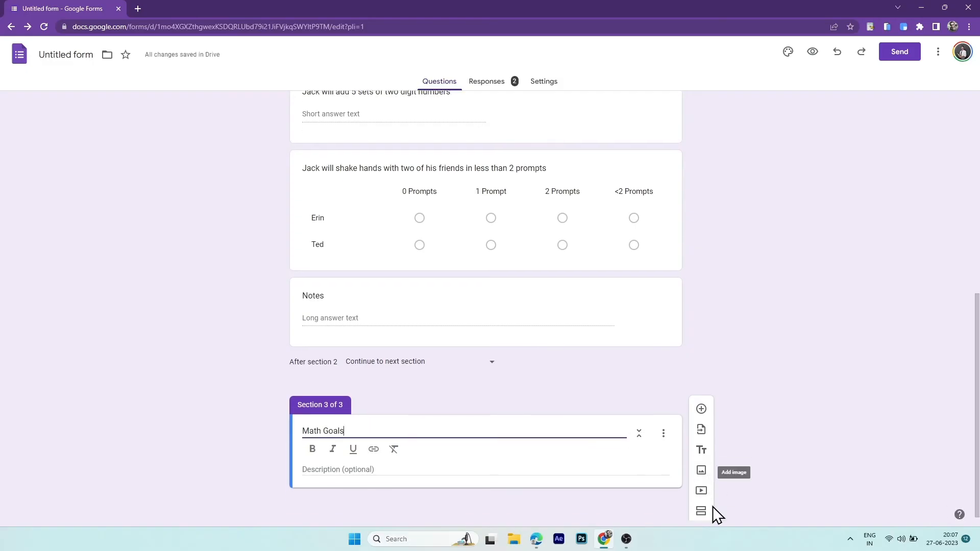
{"action": "left_click", "coordinate": [702, 514]}
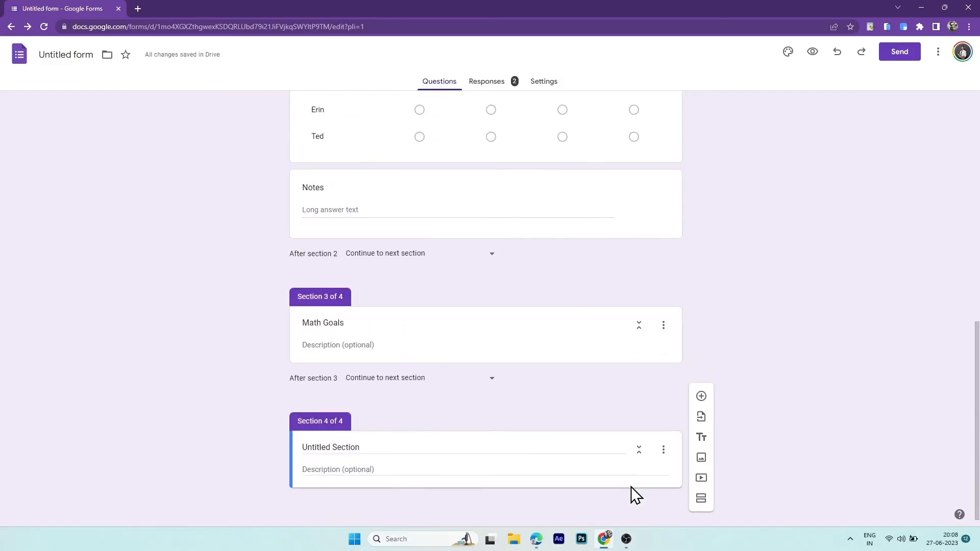
{"action": "left_click_drag", "start_coordinate": [424, 447], "coordinate": [257, 448]}
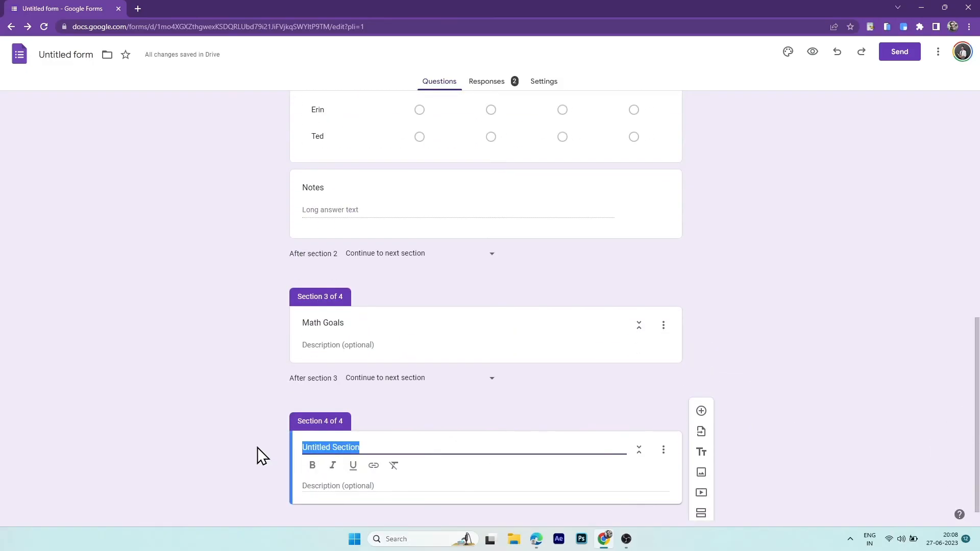
{"action": "type", "text": "Behavior Goals"}
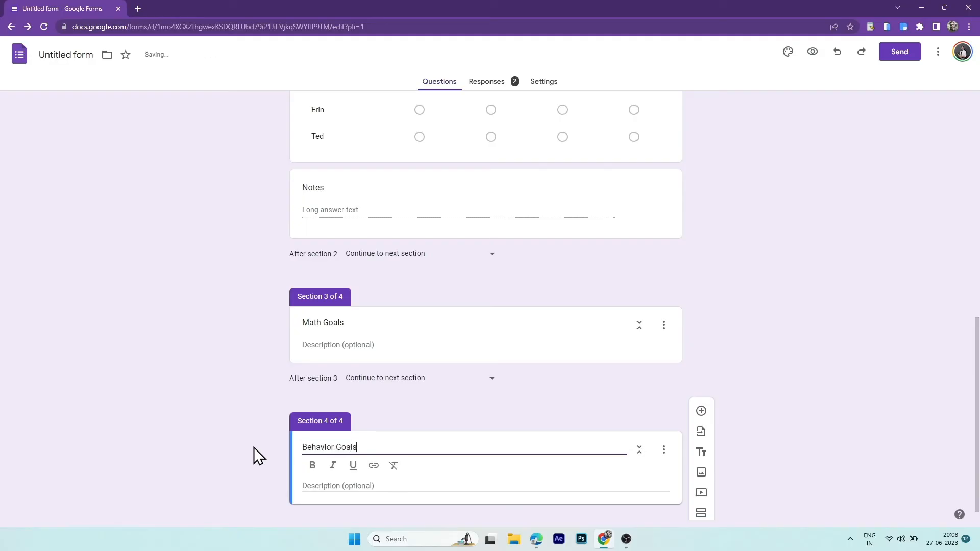
{"action": "scroll", "coordinate": [720, 495], "scroll_direction": "down", "scroll_amount": 1}
{"action": "left_click", "coordinate": [701, 503]}
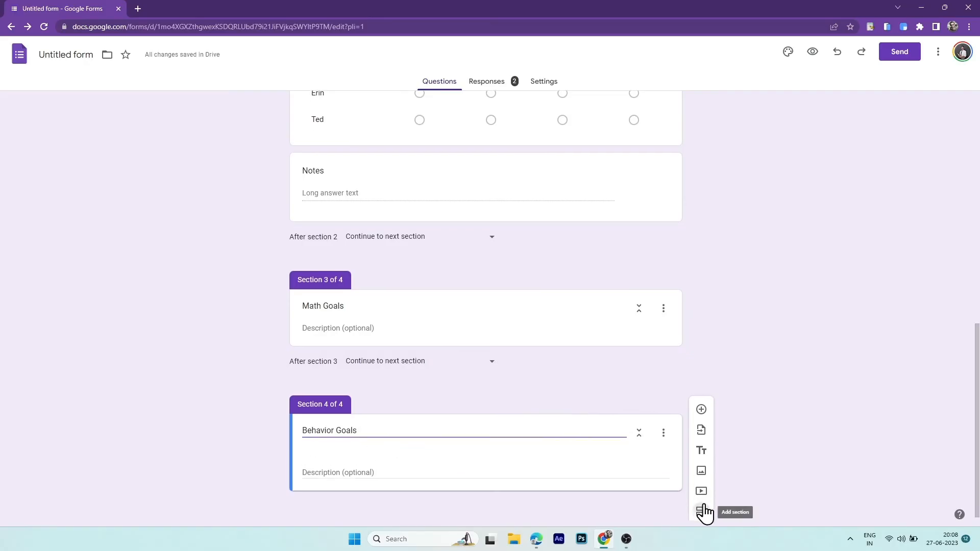
{"action": "left_click_drag", "start_coordinate": [406, 448], "coordinate": [265, 453]}
{"action": "type", "text": "Notes"}
- Rename the IEP Goals section to Reading Goals
{"action": "scroll", "coordinate": [207, 443], "scroll_direction": "up", "scroll_amount": 15}
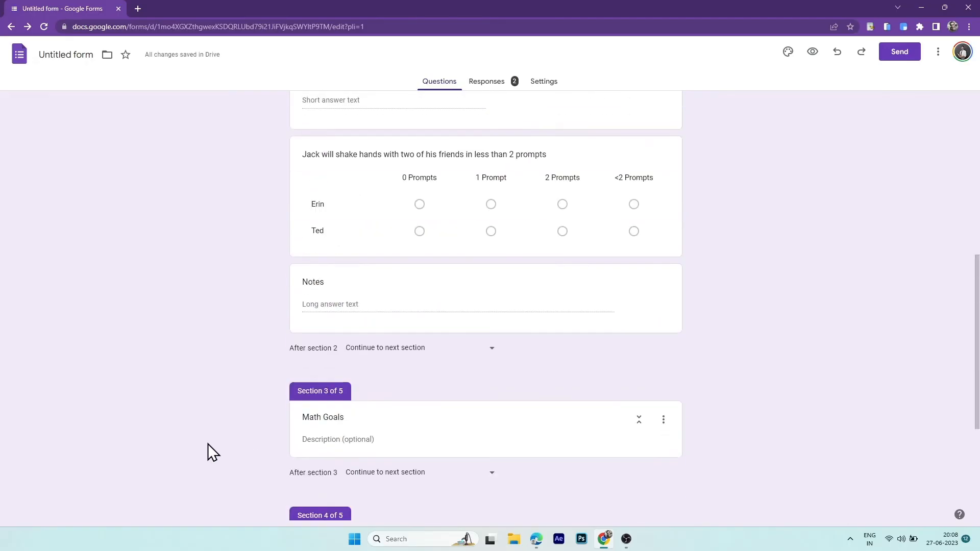
{"action": "scroll", "coordinate": [208, 444], "scroll_direction": "up", "scroll_amount": 2}
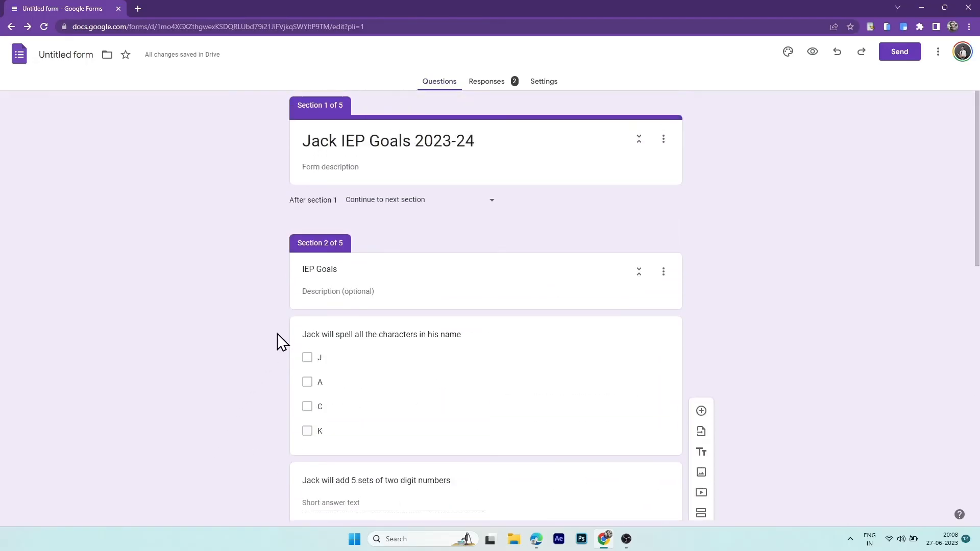
{"action": "left_click", "coordinate": [339, 270]}
{"action": "left_click_drag", "start_coordinate": [351, 269], "coordinate": [290, 273]}
{"action": "type", "text": "Rea"}
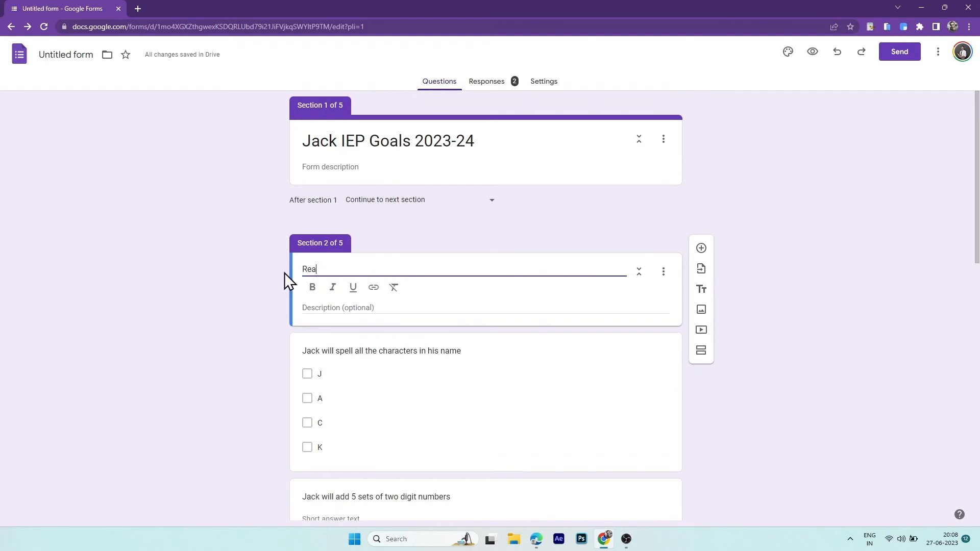
{"action": "type", "text": "ding Goals"}
- Drag the two-digit addition question into Math Goals and the other questions into their sections
{"action": "scroll", "coordinate": [440, 363], "scroll_direction": "down", "scroll_amount": 3}
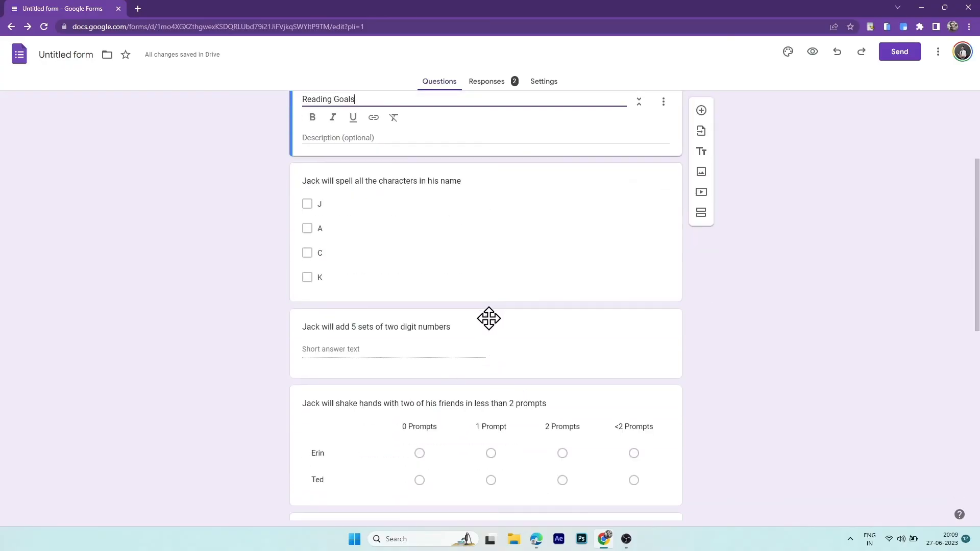
{"action": "mouse_move", "coordinate": [489, 319]}
{"action": "left_mouse_down"}
{"action": "mouse_move", "coordinate": [484, 507]}
{"action": "mouse_move", "coordinate": [485, 329]}
{"action": "left_mouse_up"}
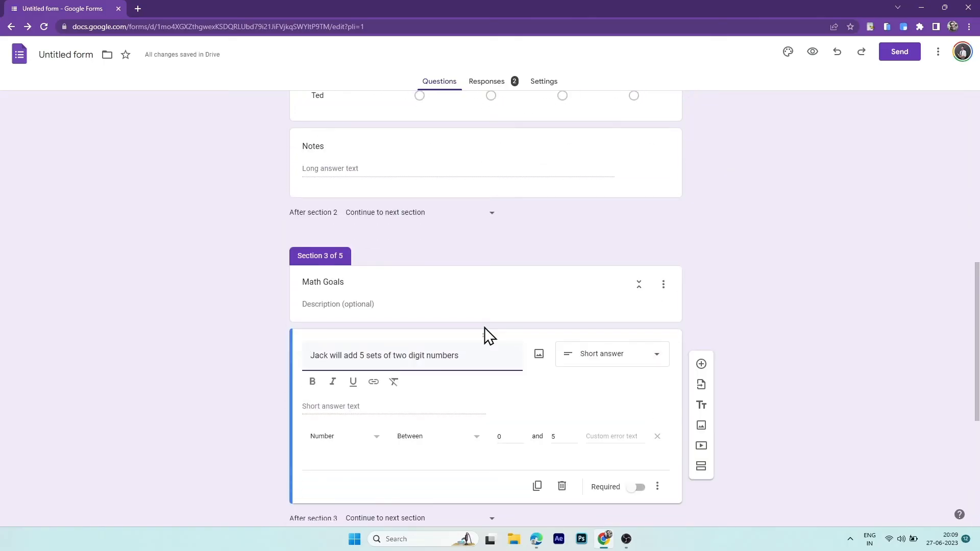
{"action": "scroll", "coordinate": [485, 327], "scroll_direction": "up", "scroll_amount": 4}
{"action": "left_click_drag", "start_coordinate": [485, 215], "coordinate": [495, 443]}
{"action": "scroll", "coordinate": [499, 381], "scroll_direction": "up", "scroll_amount": 10}
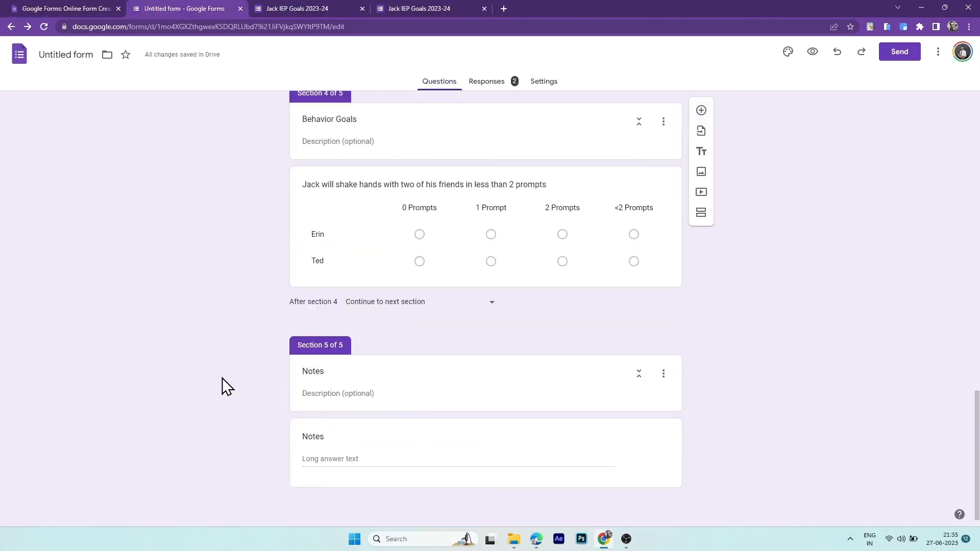
{"action": "scroll", "coordinate": [222, 378], "scroll_direction": "up", "scroll_amount": 10}
- Enter the question text 'Which goals will you be working on?' in section 1
{"action": "scroll", "coordinate": [222, 378], "scroll_direction": "up", "scroll_amount": 8}
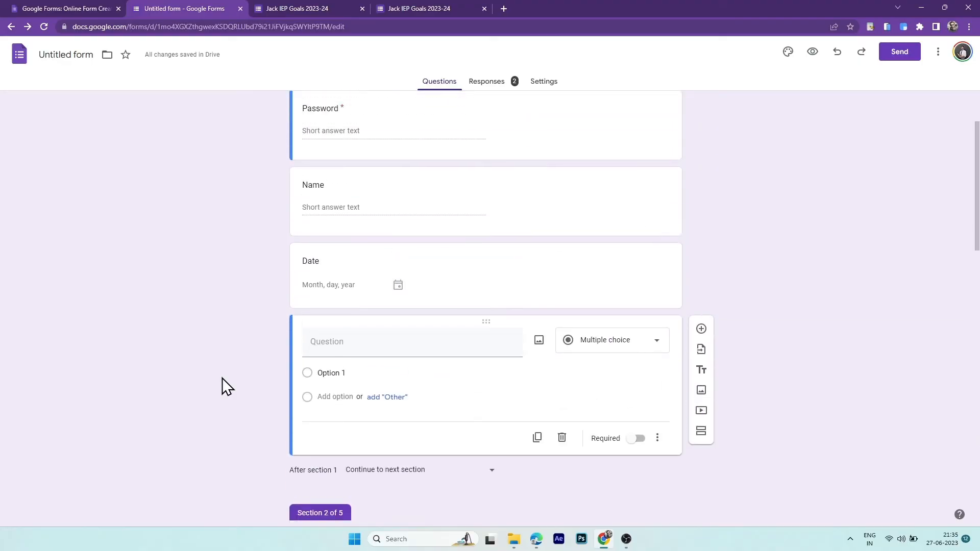
{"action": "scroll", "coordinate": [222, 378], "scroll_direction": "down", "scroll_amount": 1}
{"action": "left_click", "coordinate": [401, 409]}
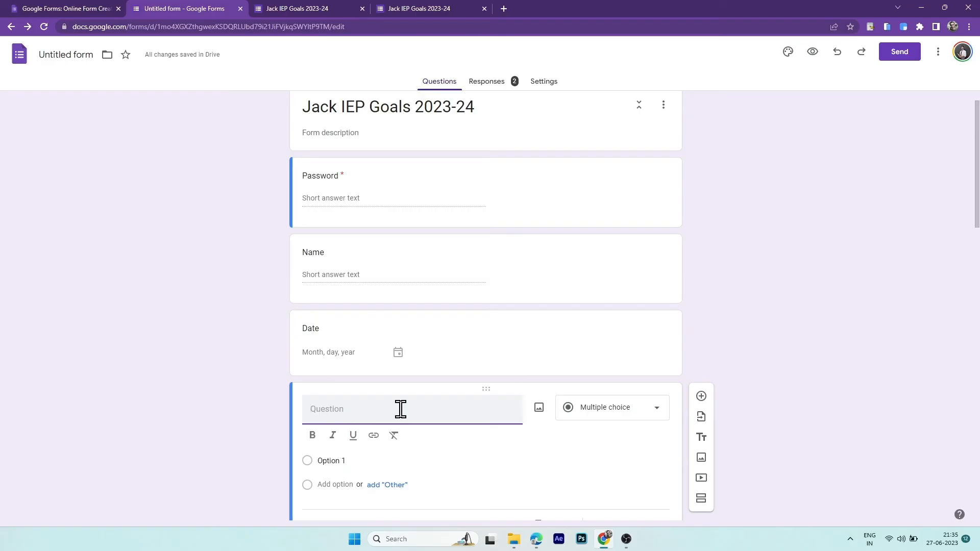
{"action": "type", "text": "Which goals will you be working on?"}
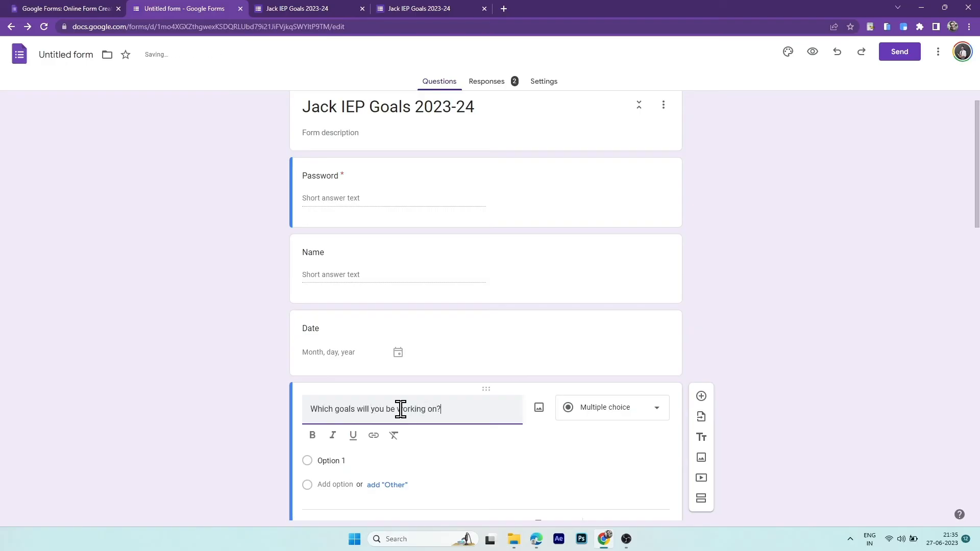
- Fill in the answer options Reading, Math and Behavior
{"action": "left_click", "coordinate": [330, 460]}
{"action": "type", "text": "ng"}
{"action": "scroll", "coordinate": [361, 459], "scroll_direction": "down", "scroll_amount": 2}
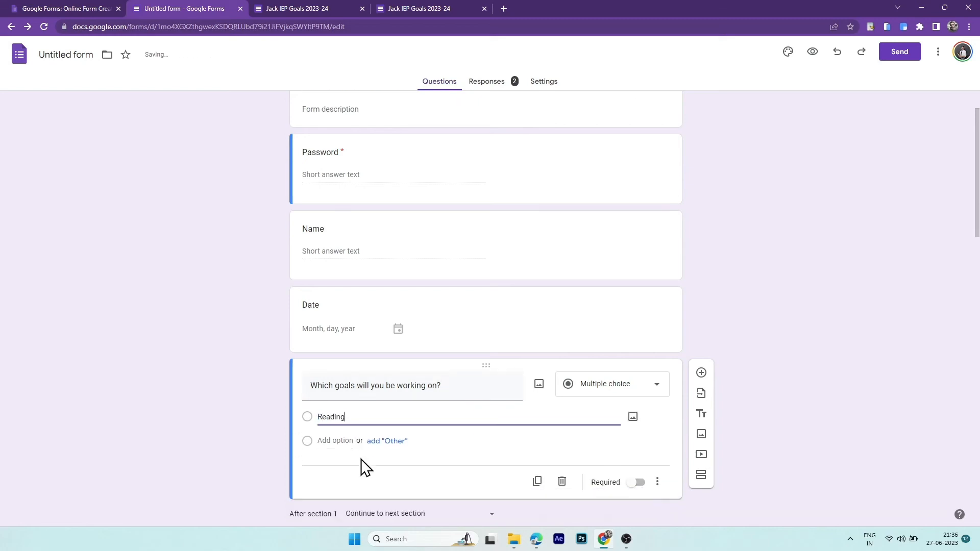
{"action": "left_click", "coordinate": [337, 361]}
{"action": "type", "text": "Math"}
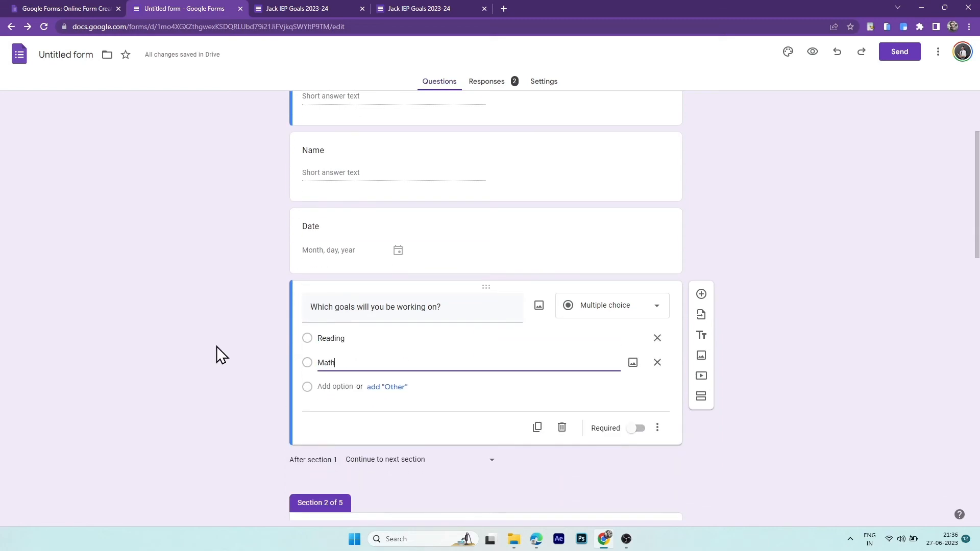
{"action": "left_click", "coordinate": [319, 387]}
{"action": "type", "text": "Behavior"}
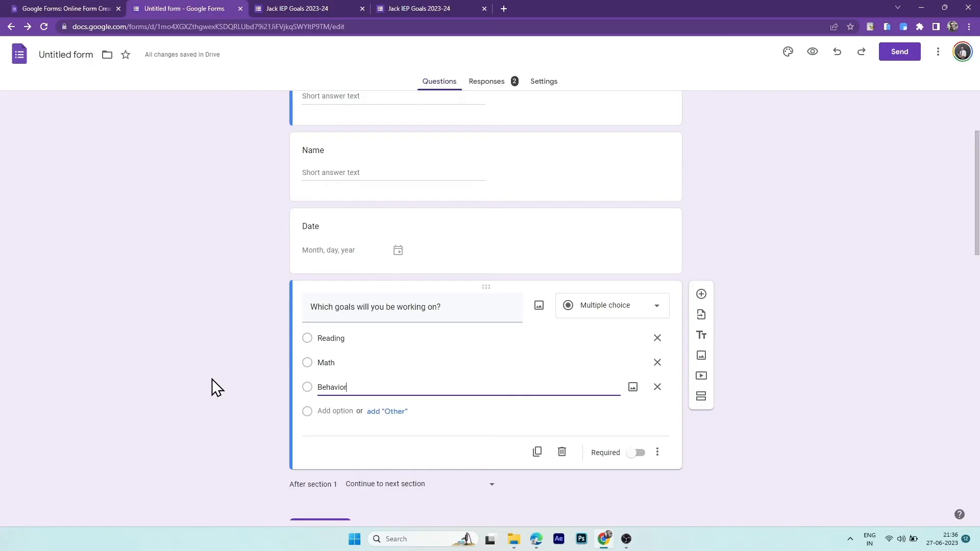
{"action": "left_click", "coordinate": [658, 454]}
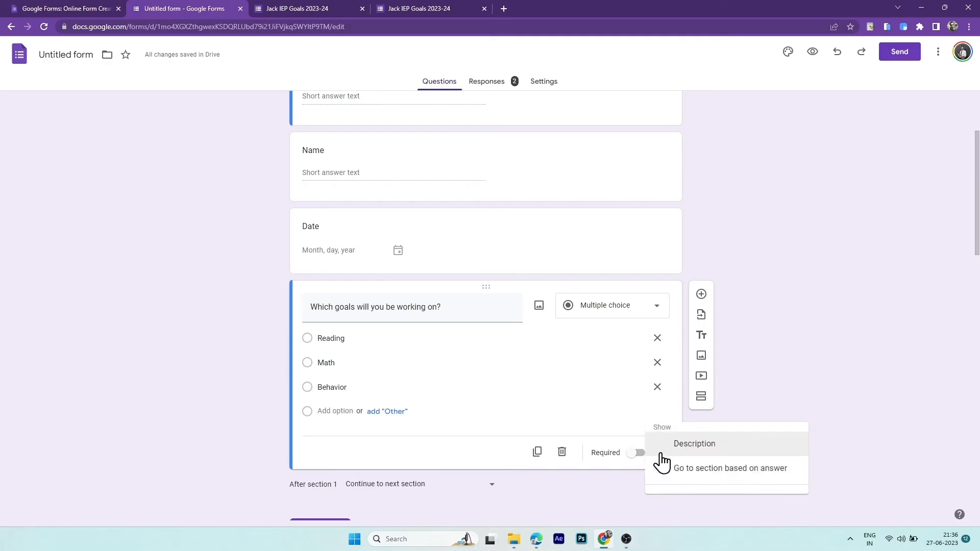
- Branch by answer: Reading to Reading Goals, Math to Math Goals, Behavior to Behavior Goals
{"action": "left_click", "coordinate": [704, 470]}
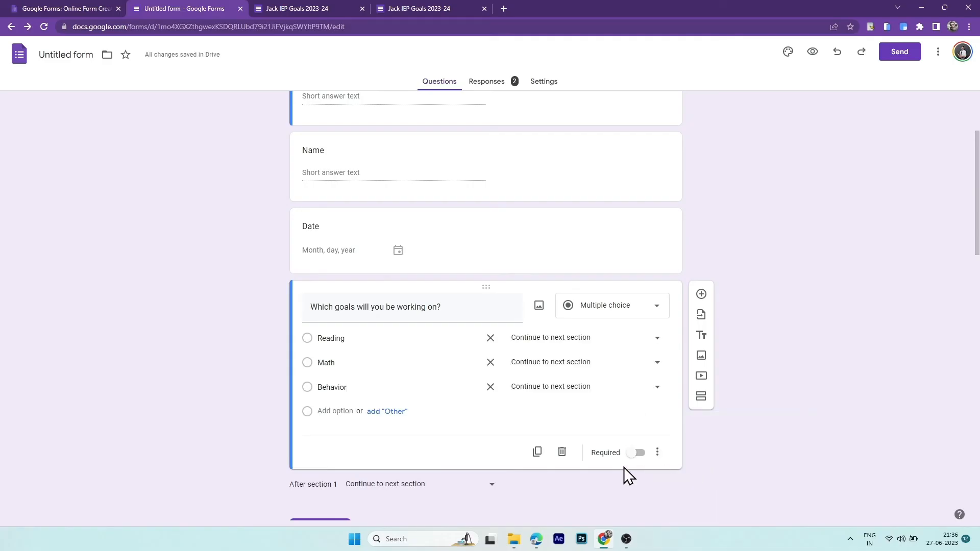
{"action": "left_click", "coordinate": [585, 343]}
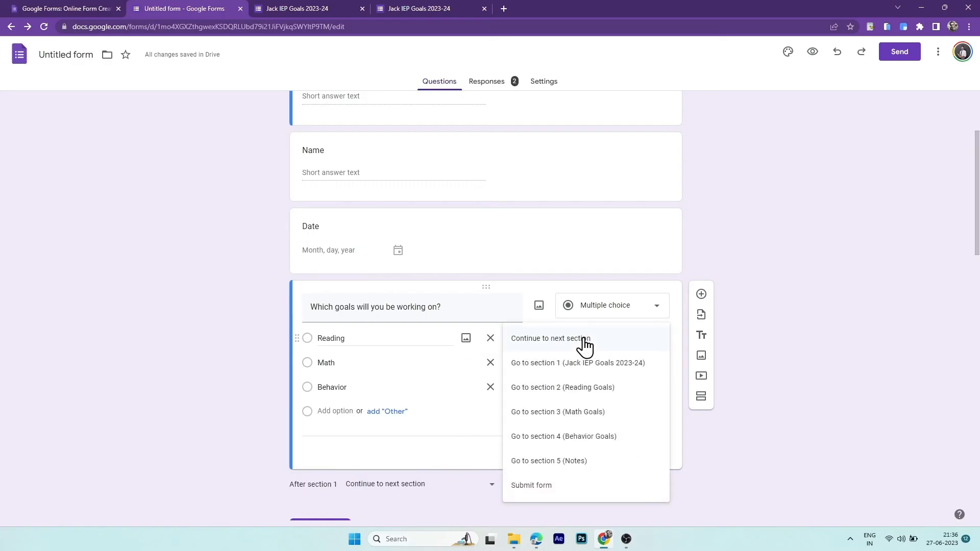
{"action": "left_click", "coordinate": [582, 391]}
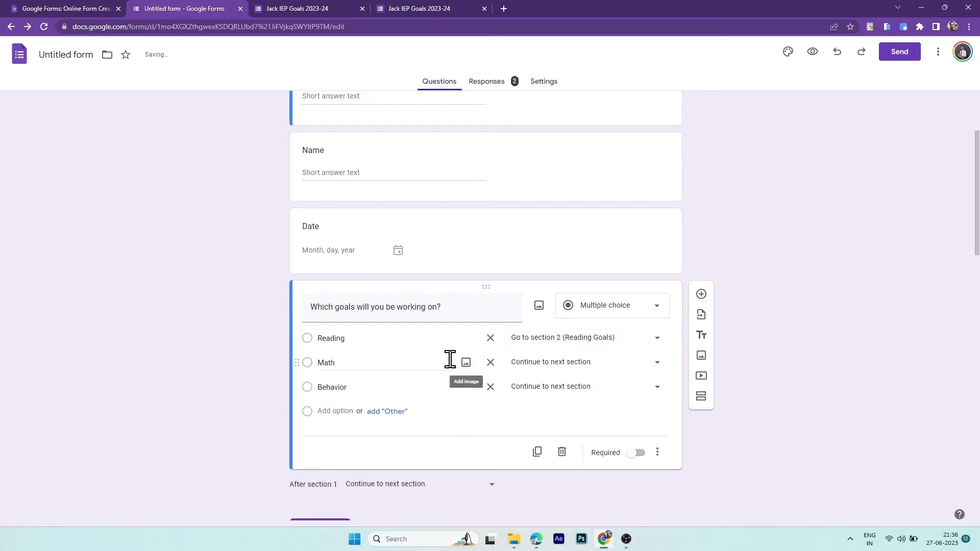
{"action": "left_click", "coordinate": [576, 364]}
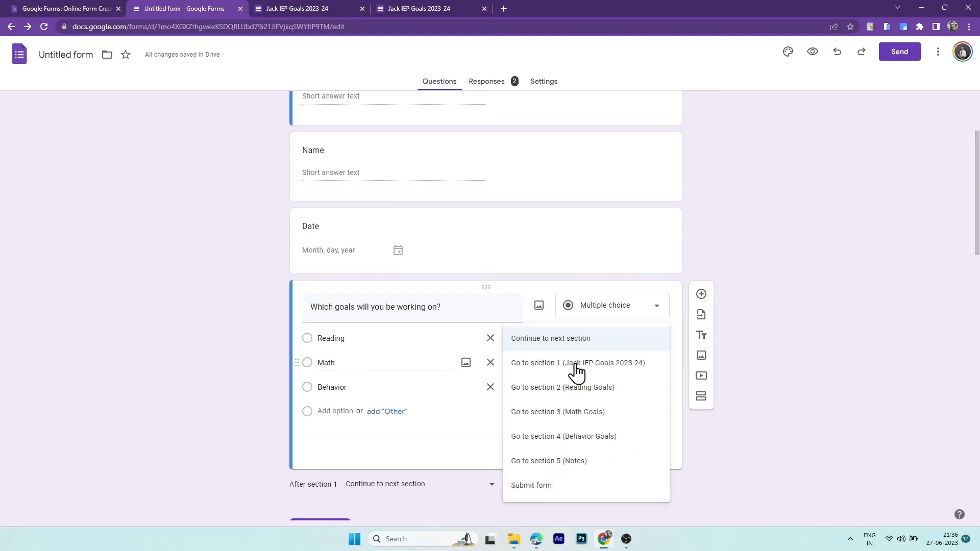
{"action": "left_click", "coordinate": [587, 418]}
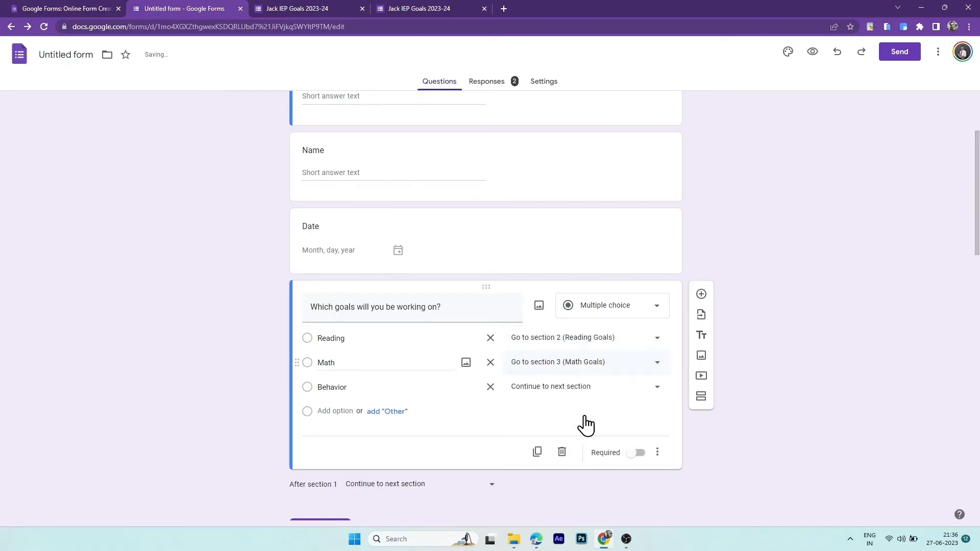
{"action": "left_click", "coordinate": [576, 392]}
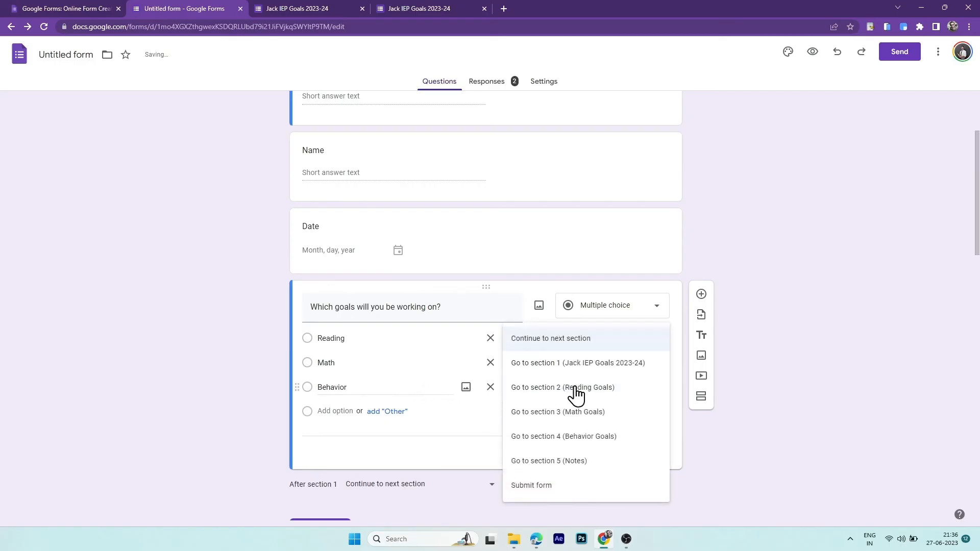
{"action": "left_click", "coordinate": [565, 437]}
- Make sections 2, 3 and 4 each continue to section 5 (Notes)
{"action": "scroll", "coordinate": [566, 432], "scroll_direction": "down", "scroll_amount": 2}
{"action": "scroll", "coordinate": [565, 440], "scroll_direction": "down", "scroll_amount": 3}
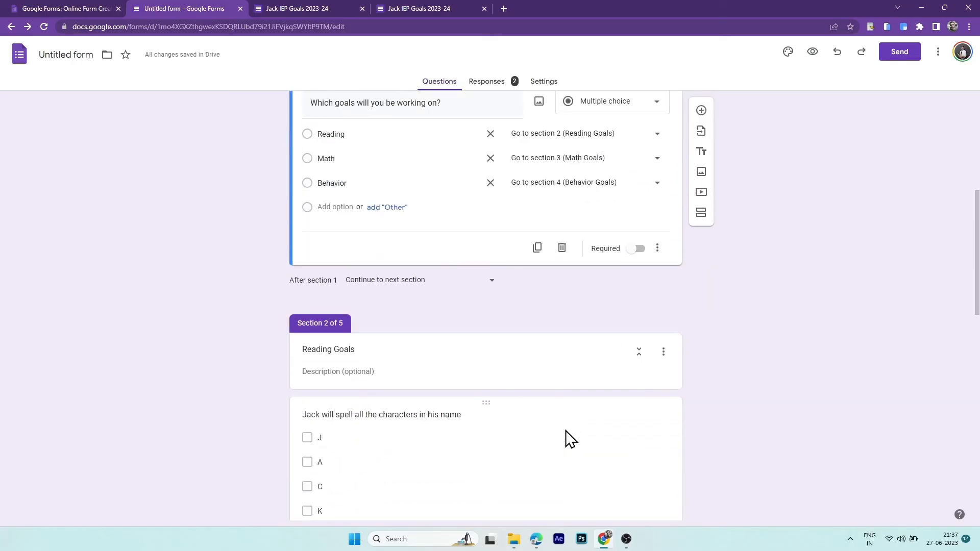
{"action": "scroll", "coordinate": [570, 439], "scroll_direction": "down", "scroll_amount": 4}
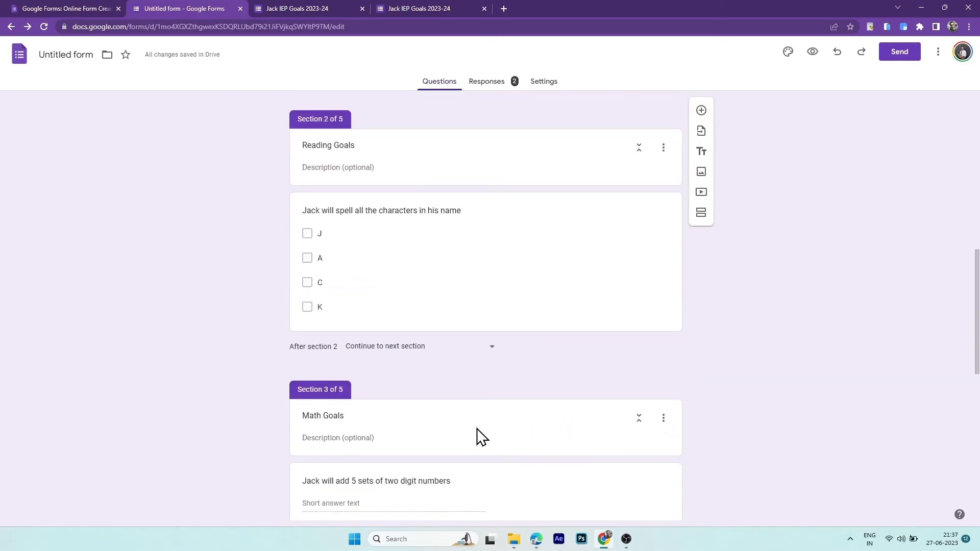
{"action": "left_click", "coordinate": [455, 354]}
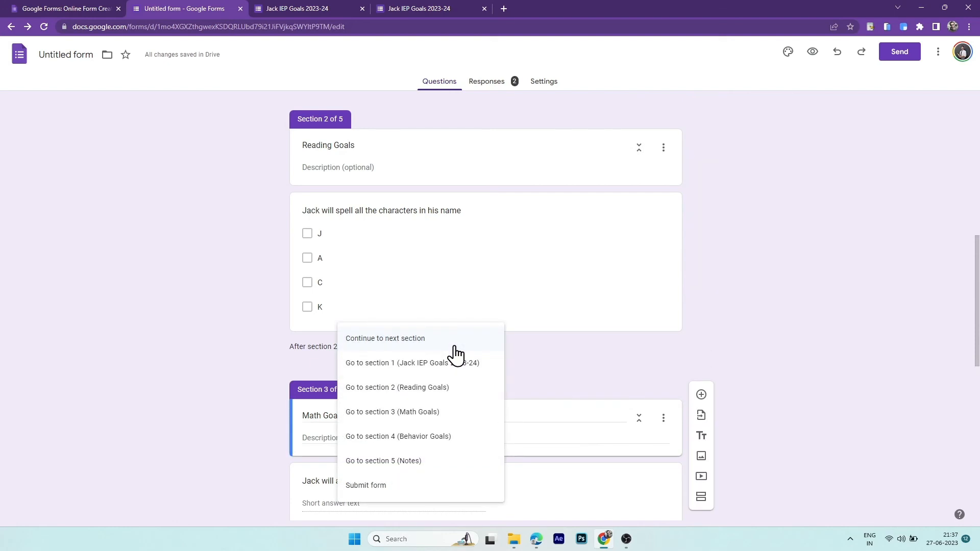
{"action": "left_click", "coordinate": [437, 455]}
{"action": "scroll", "coordinate": [437, 455], "scroll_direction": "down", "scroll_amount": 3}
{"action": "left_click", "coordinate": [434, 381]}
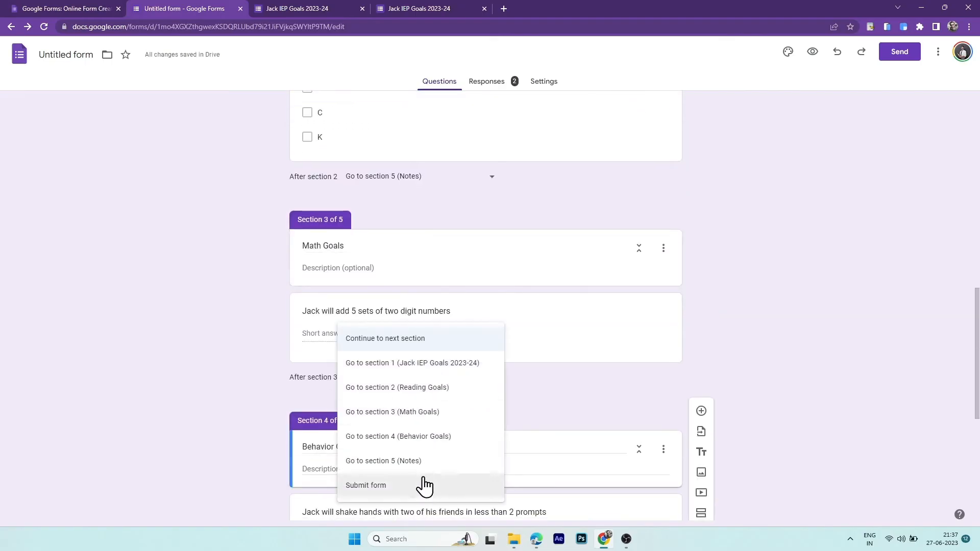
{"action": "left_click", "coordinate": [424, 461]}
{"action": "scroll", "coordinate": [442, 428], "scroll_direction": "down", "scroll_amount": 4}
{"action": "left_click", "coordinate": [416, 435]}
{"action": "left_click", "coordinate": [425, 461]}
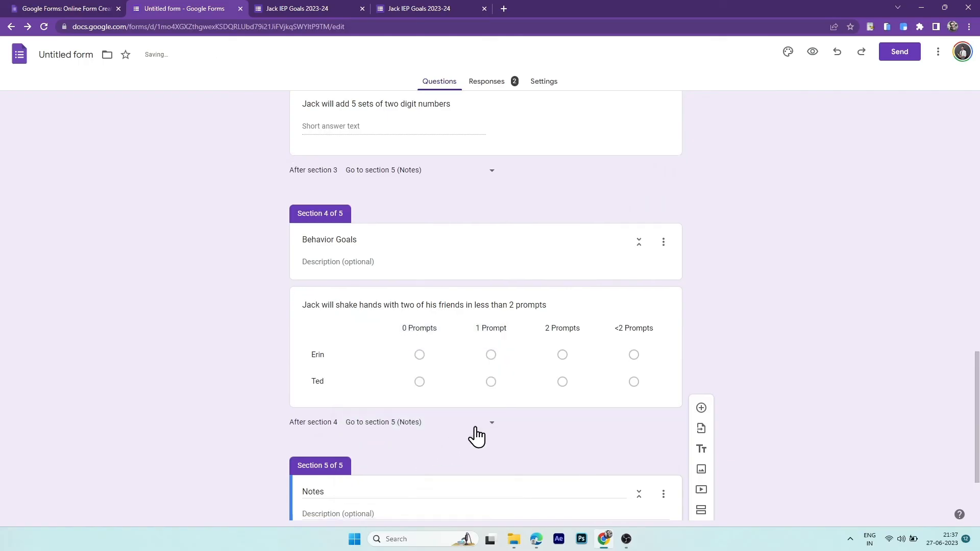
{"action": "scroll", "coordinate": [477, 432], "scroll_direction": "down", "scroll_amount": 3}
{"action": "scroll", "coordinate": [476, 427], "scroll_direction": "up", "scroll_amount": 20}
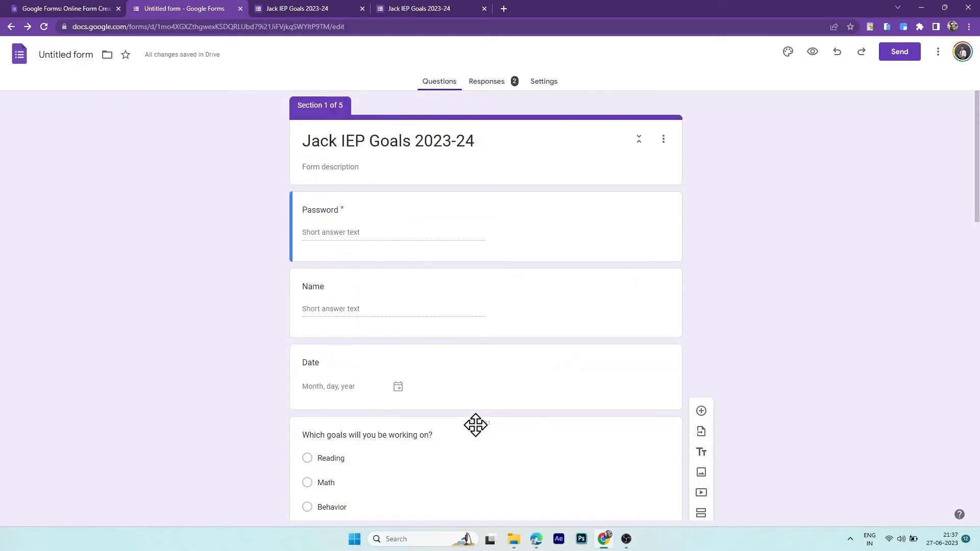
- Preview the form and enter a password, a name, date 27 June 2023 and the Reading goal
{"action": "left_click", "coordinate": [811, 51]}
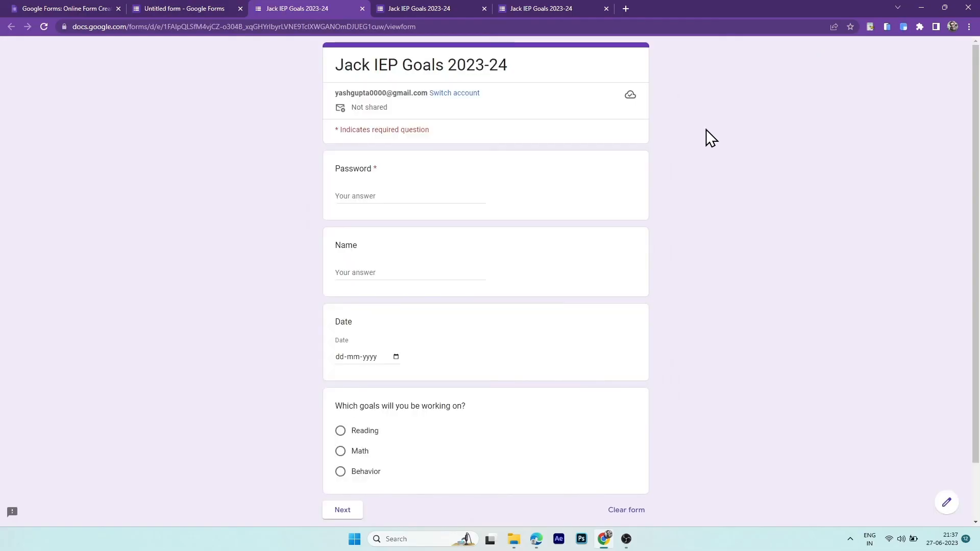
{"action": "left_click", "coordinate": [407, 195]}
{"action": "type", "text": "Jack123"}
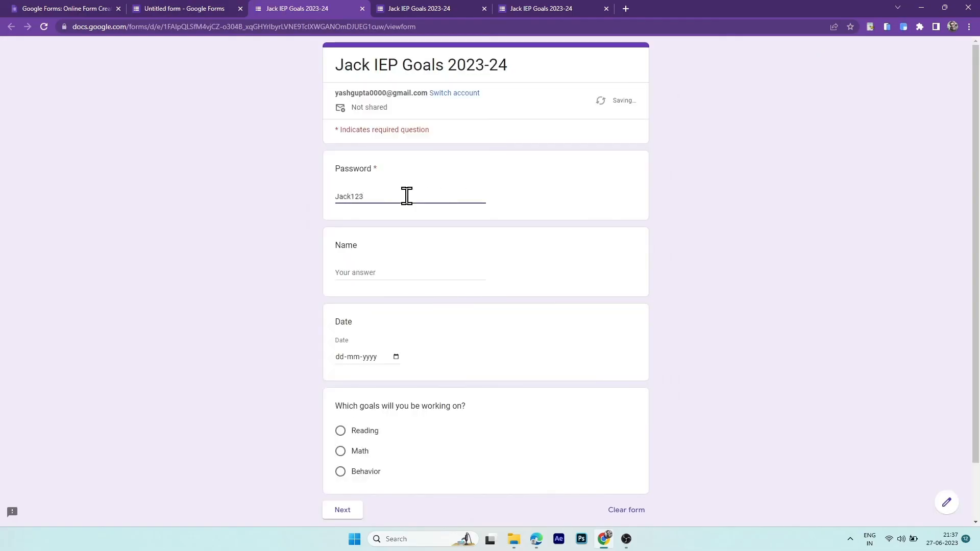
{"action": "left_click", "coordinate": [403, 272]}
{"action": "type", "text": "Matt"}
{"action": "left_click", "coordinate": [396, 357]}
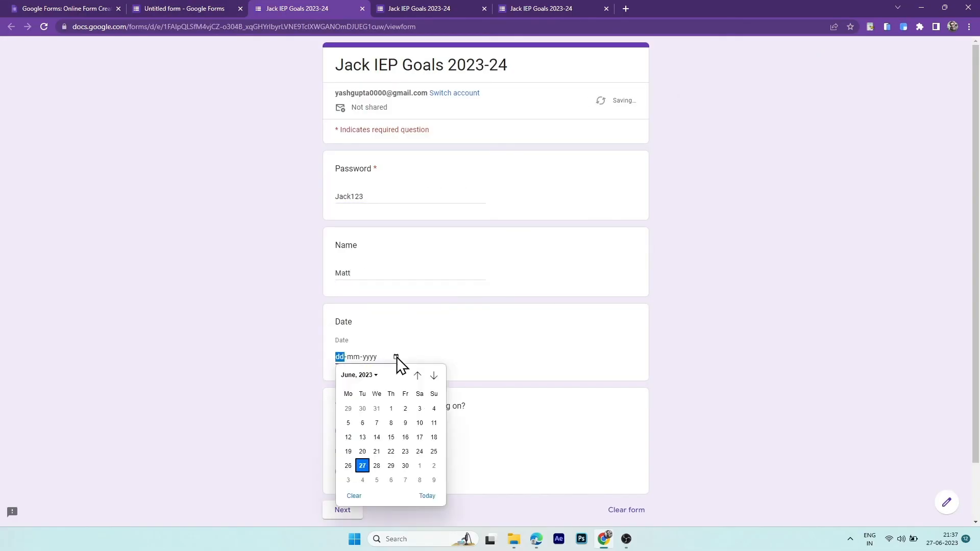
{"action": "left_click", "coordinate": [361, 463]}
{"action": "left_click", "coordinate": [340, 432]}
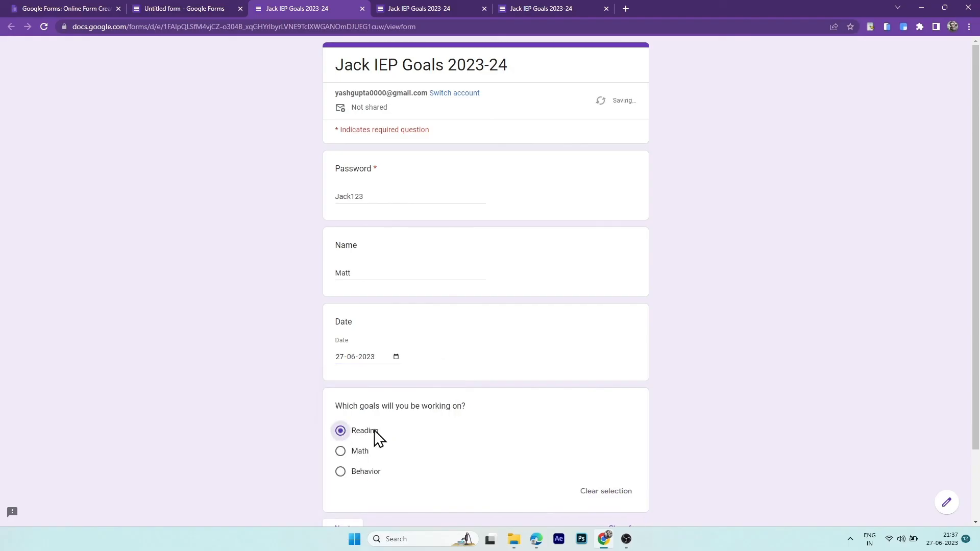
{"action": "scroll", "coordinate": [403, 441], "scroll_direction": "down", "scroll_amount": 2}
{"action": "left_click", "coordinate": [349, 446]}
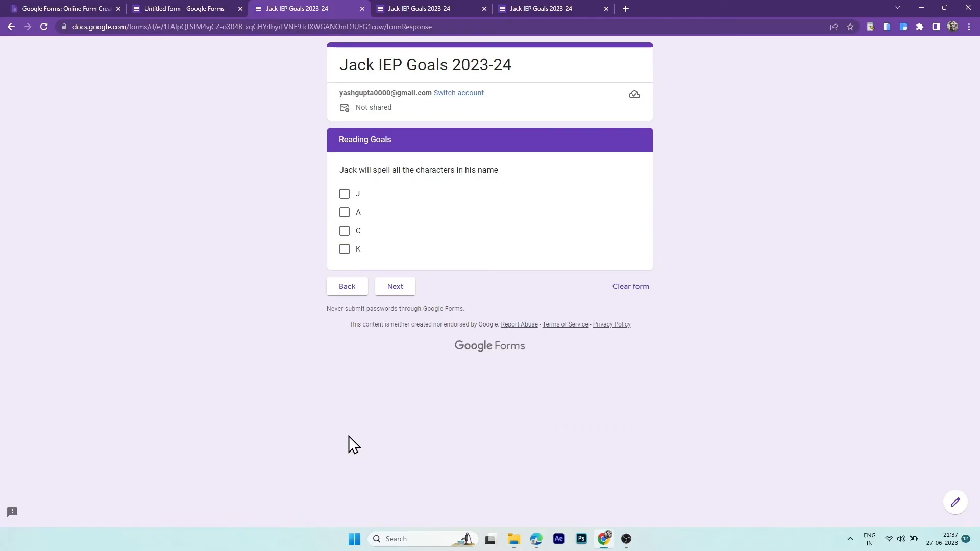
- Tick letters J, A and K in Reading Goals, add a note and submit
{"action": "left_click", "coordinate": [345, 194]}
{"action": "left_click", "coordinate": [345, 212]}
{"action": "left_click", "coordinate": [345, 250]}
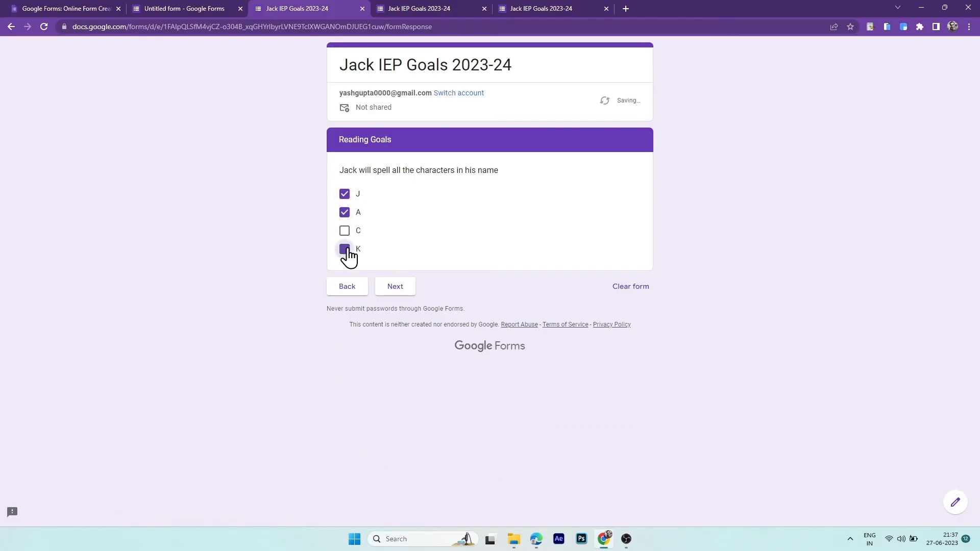
{"action": "left_click", "coordinate": [396, 289]}
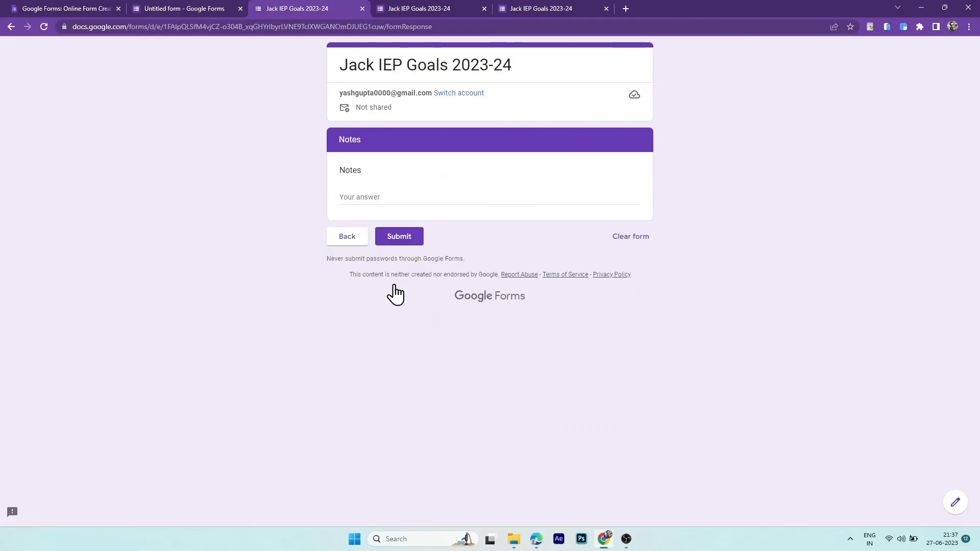
{"action": "left_click", "coordinate": [383, 196]}
{"action": "type", "text": "I took the reading data"}
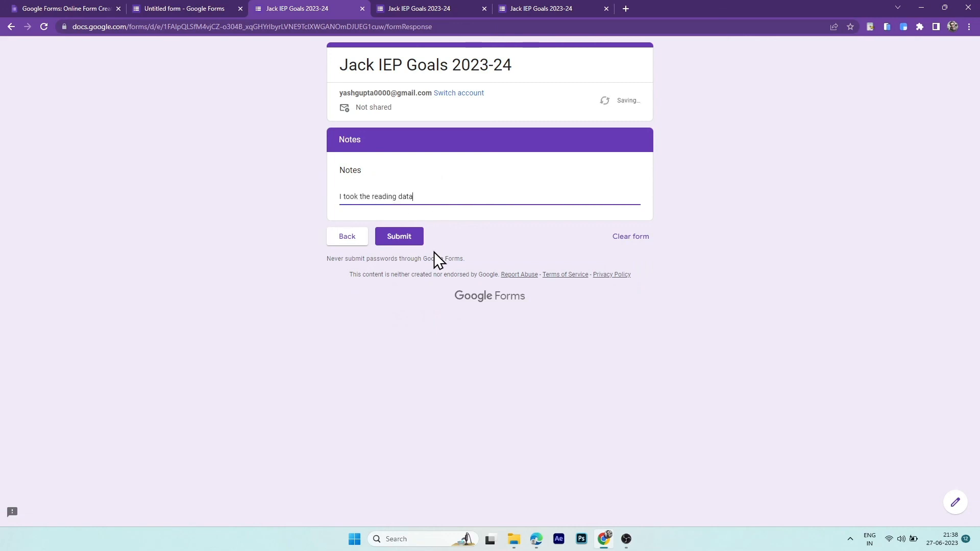
{"action": "left_click", "coordinate": [404, 237]}
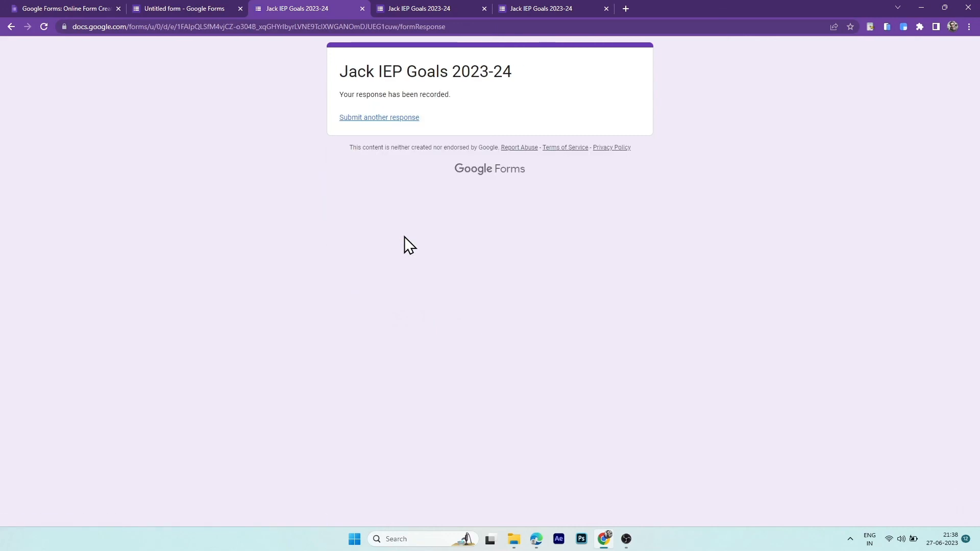
- Start a second response with a password, a name, date 27-06-2023 and the Math goal
{"action": "left_click", "coordinate": [385, 118]}
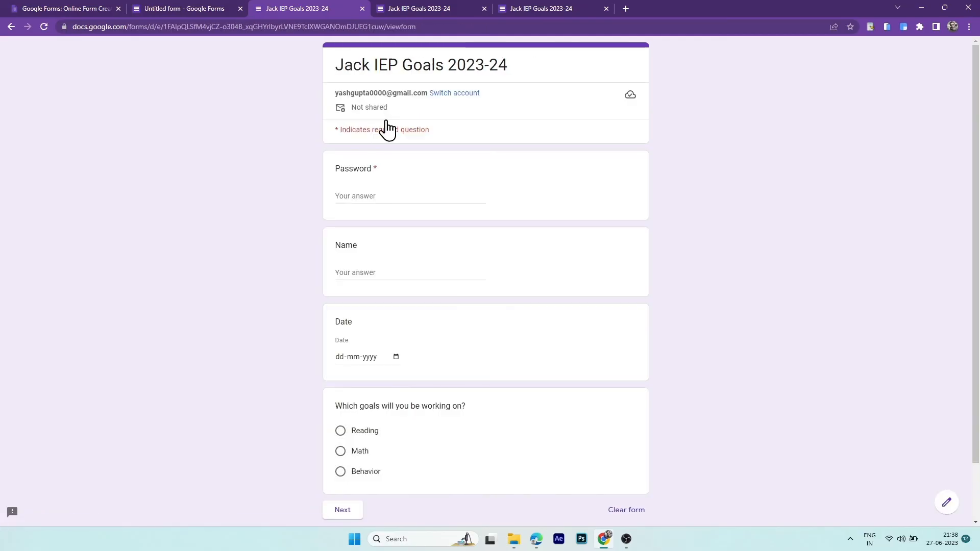
{"action": "left_click", "coordinate": [393, 192]}
{"action": "type", "text": "Jack123"}
{"action": "left_click", "coordinate": [384, 268]}
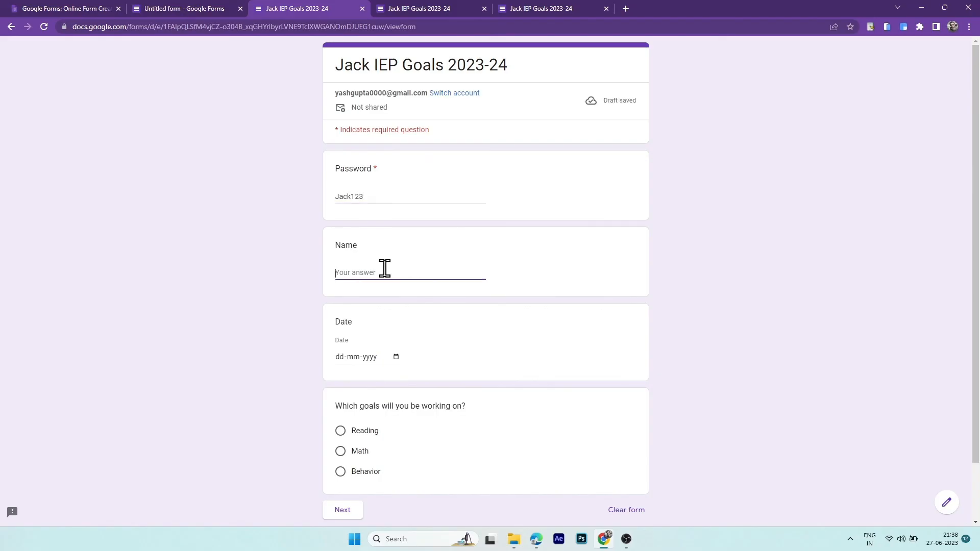
{"action": "type", "text": "Erica"}
{"action": "left_click", "coordinate": [396, 357]}
{"action": "left_click", "coordinate": [378, 473]}
{"action": "left_click", "coordinate": [341, 451]}
{"action": "scroll", "coordinate": [369, 478], "scroll_direction": "down", "scroll_amount": 3}
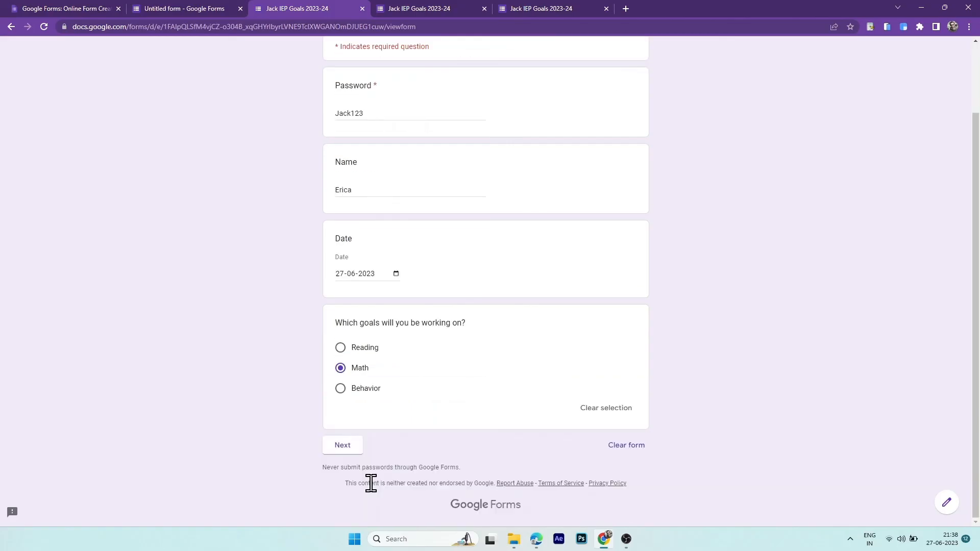
{"action": "left_click", "coordinate": [346, 446]}
- Answer 5 in Math Goals, add a note, submit, and return to the editor
{"action": "left_click", "coordinate": [373, 196]}
{"action": "type", "text": "5"}
{"action": "left_click", "coordinate": [393, 238]}
{"action": "left_click", "coordinate": [369, 193]}
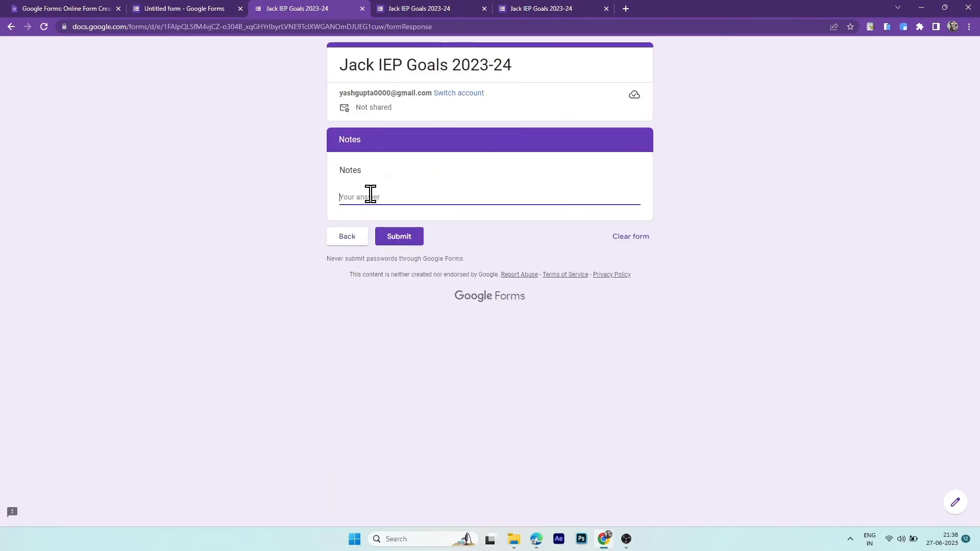
{"action": "type", "text": "Math goal data added"}
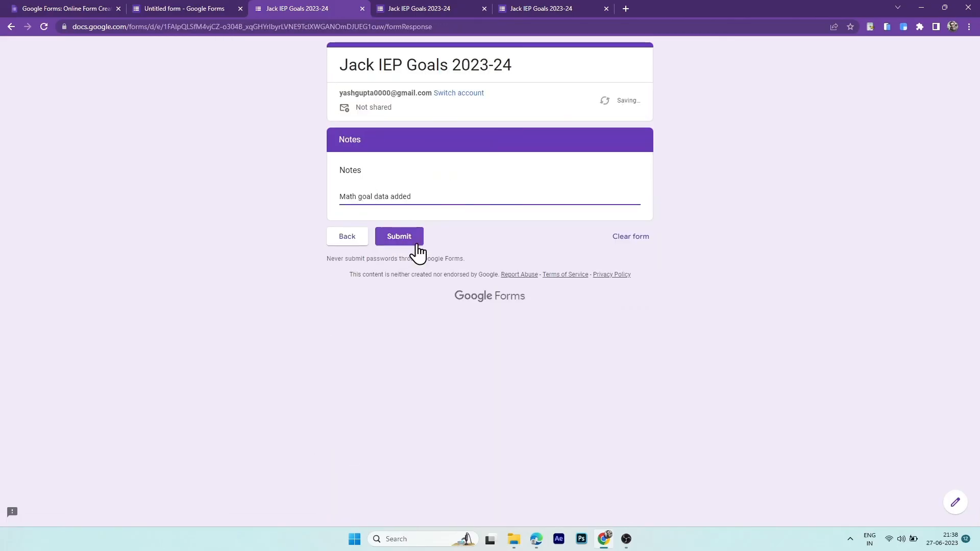
{"action": "left_click", "coordinate": [417, 246]}
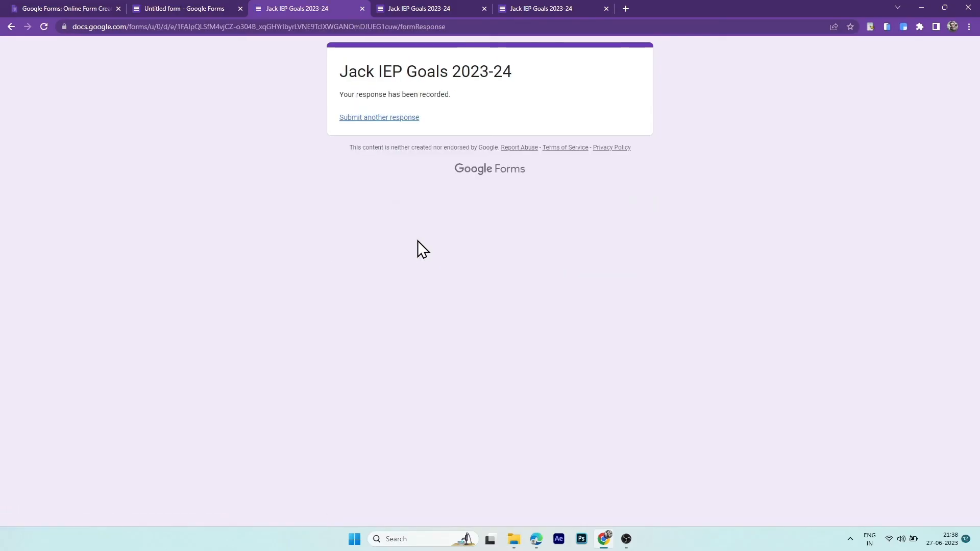
{"action": "left_click", "coordinate": [193, 7]}
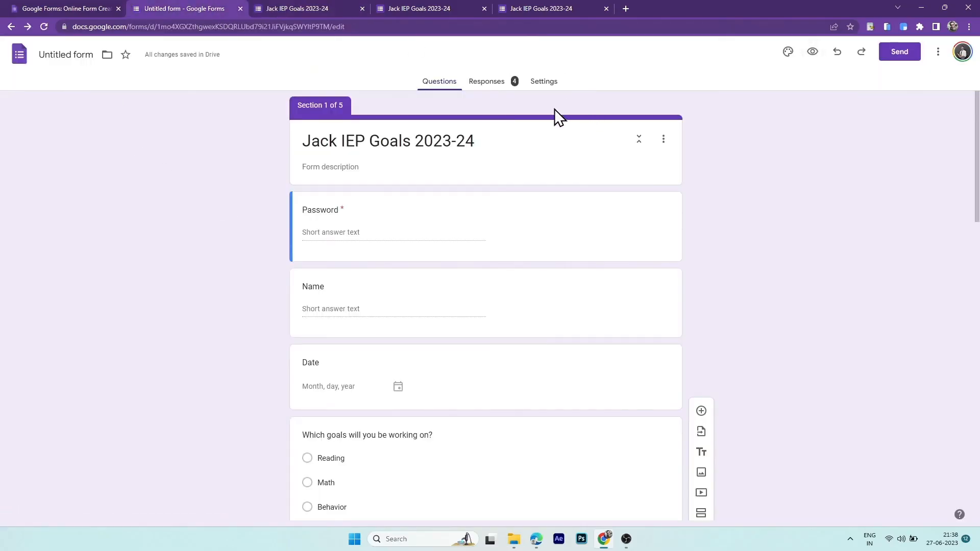
- From the Responses summary, send the form as a shortened link and copy it
{"action": "left_click", "coordinate": [498, 84]}
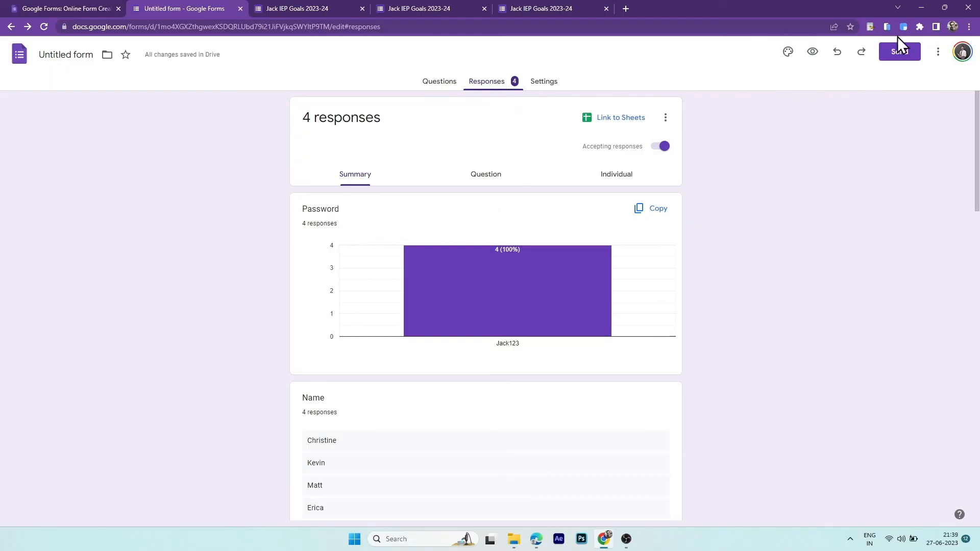
{"action": "left_click", "coordinate": [899, 51]}
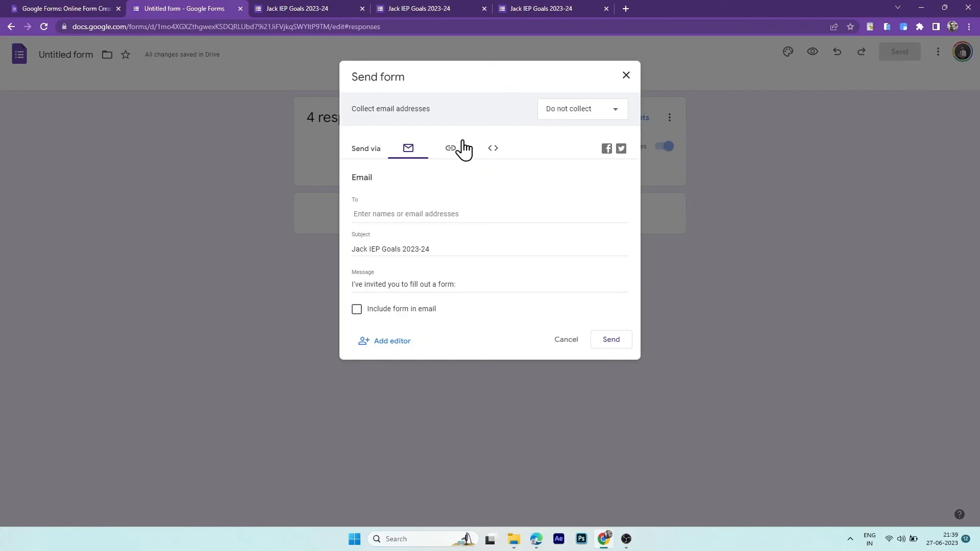
{"action": "left_click", "coordinate": [452, 157]}
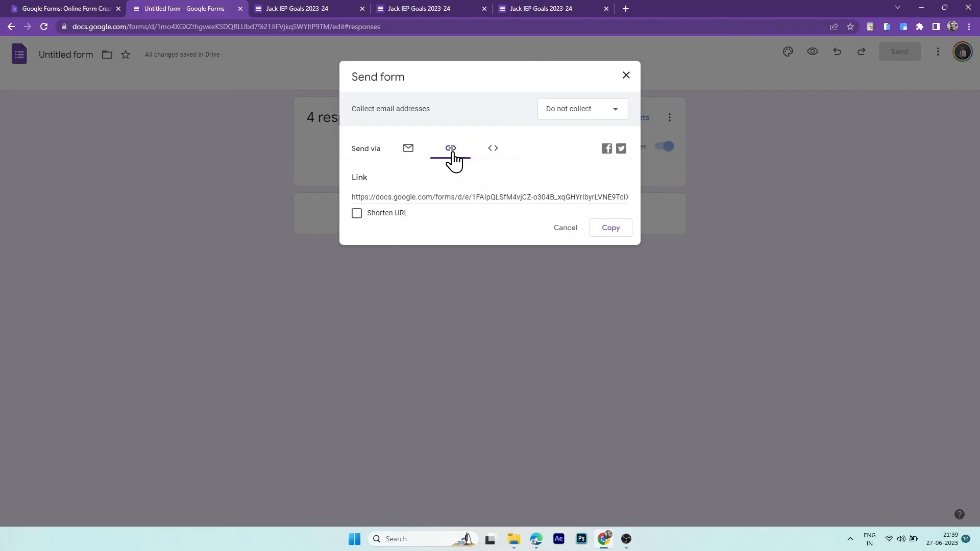
{"action": "left_click", "coordinate": [356, 217]}
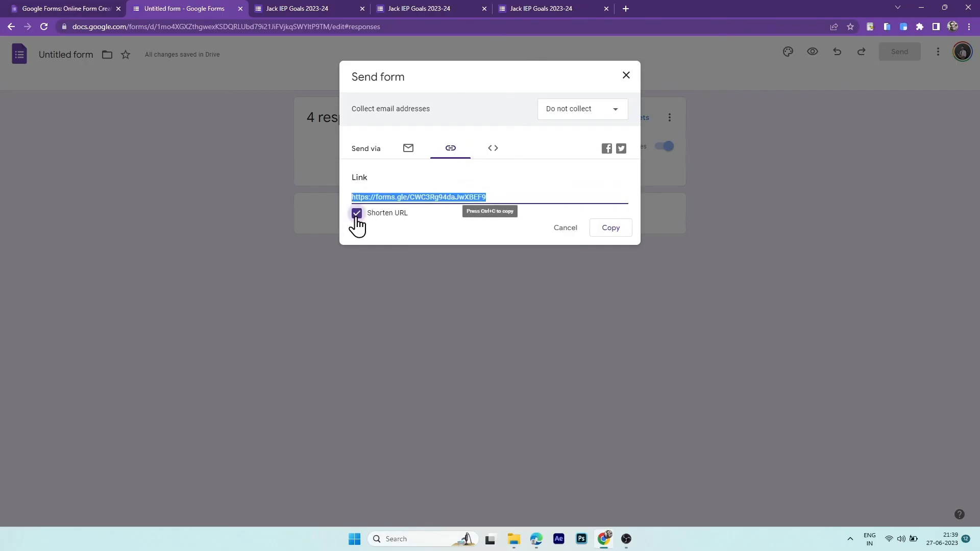
{"action": "left_click", "coordinate": [611, 229]}
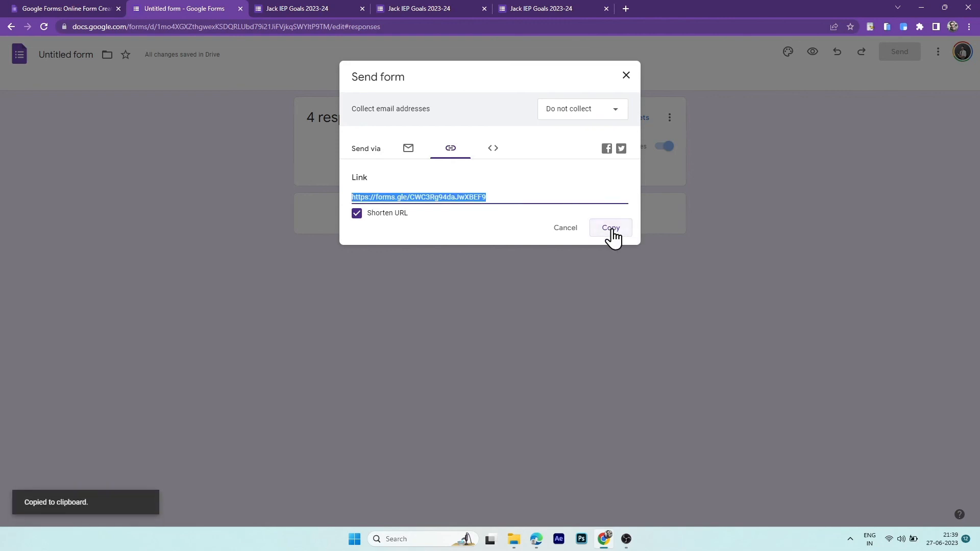